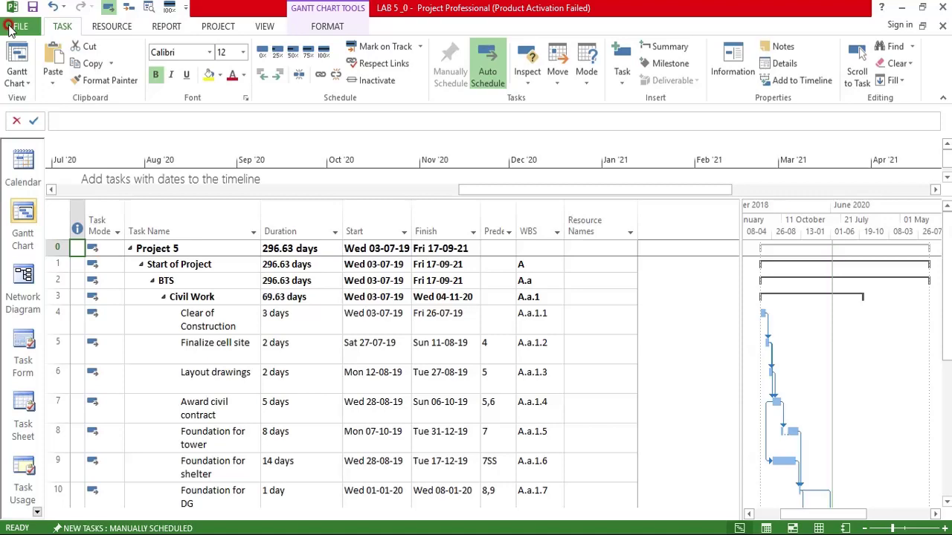
pyautogui.click(9, 28)
pyautogui.click(51, 356)
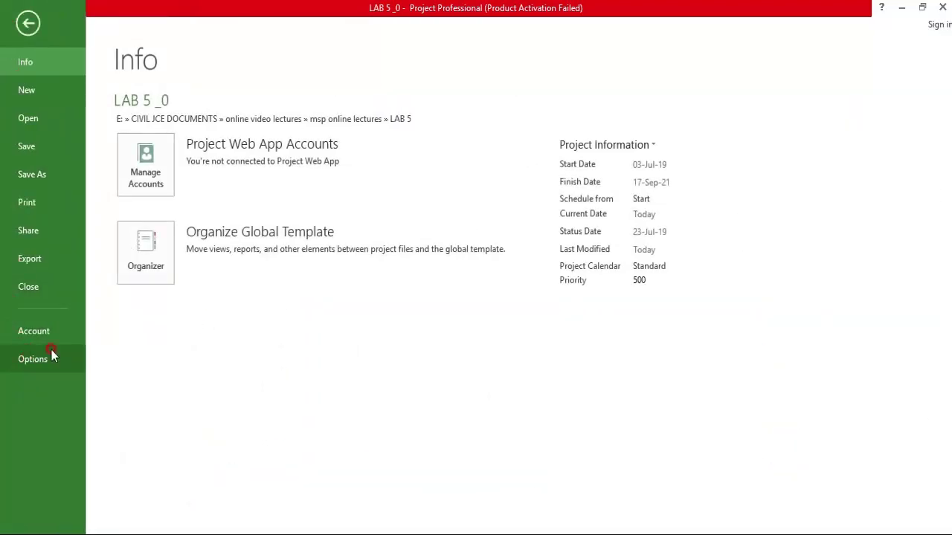
pyautogui.click(30, 25)
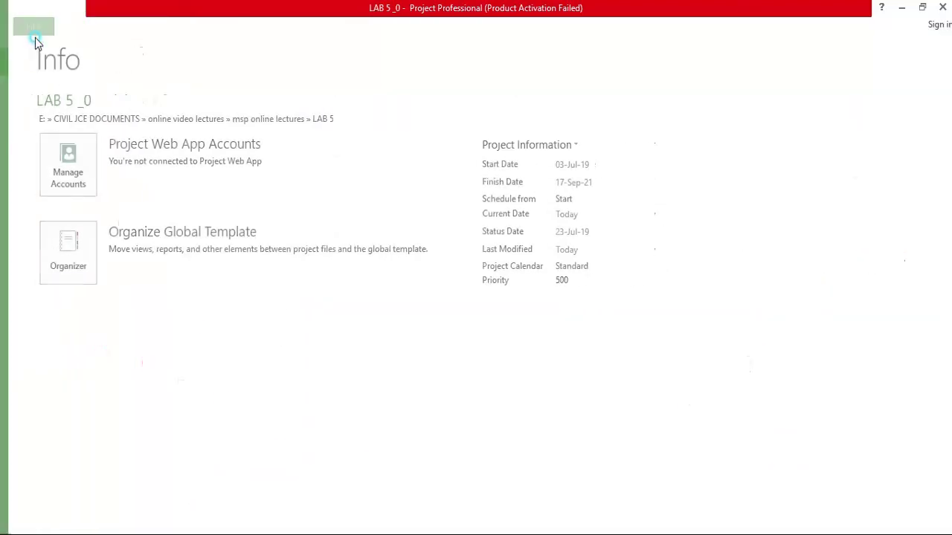
pyautogui.click(223, 26)
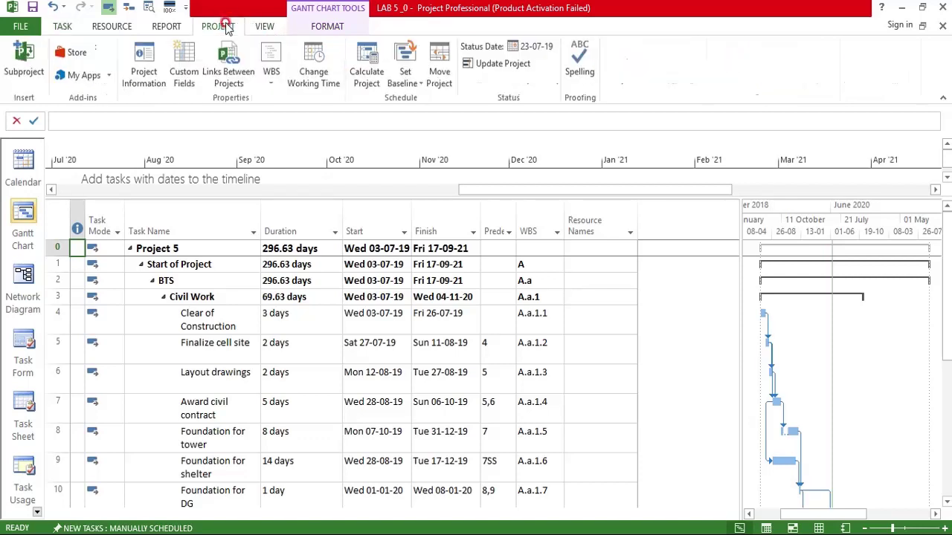
pyautogui.click(321, 64)
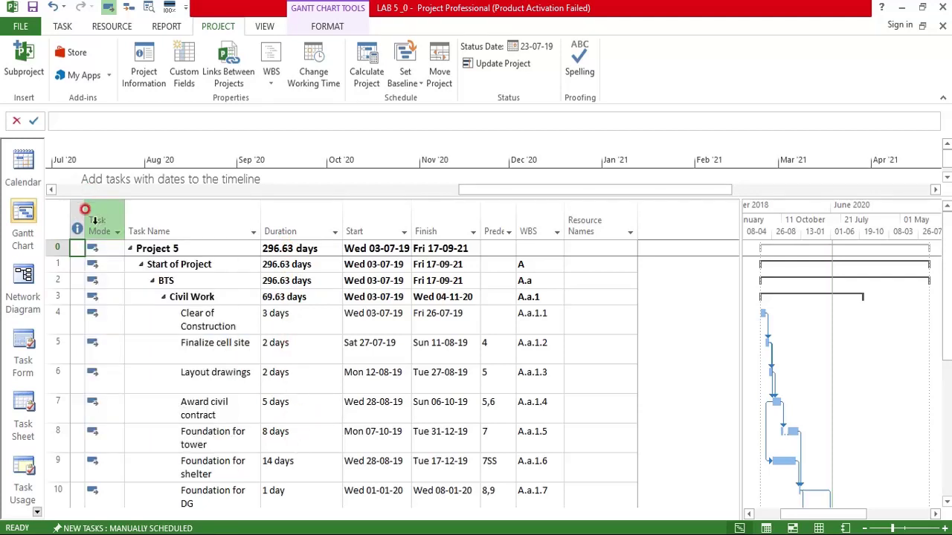
# Widen the Predecessors column and expand the Electrical work summary task while reviewing the task list.
pyautogui.moveTo(515, 212); pyautogui.dragTo(539, 212)
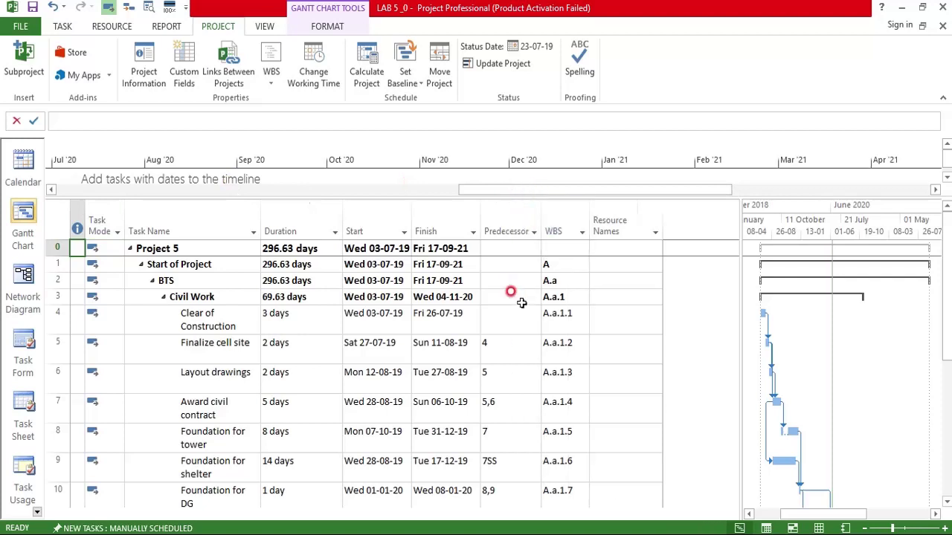
pyautogui.scroll(-2, 521, 302)
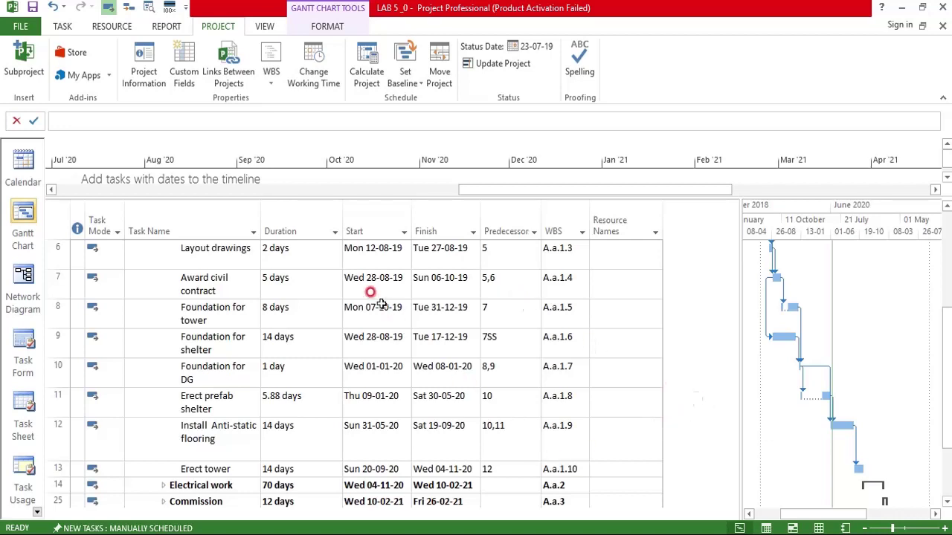
pyautogui.scroll(1, 376, 433)
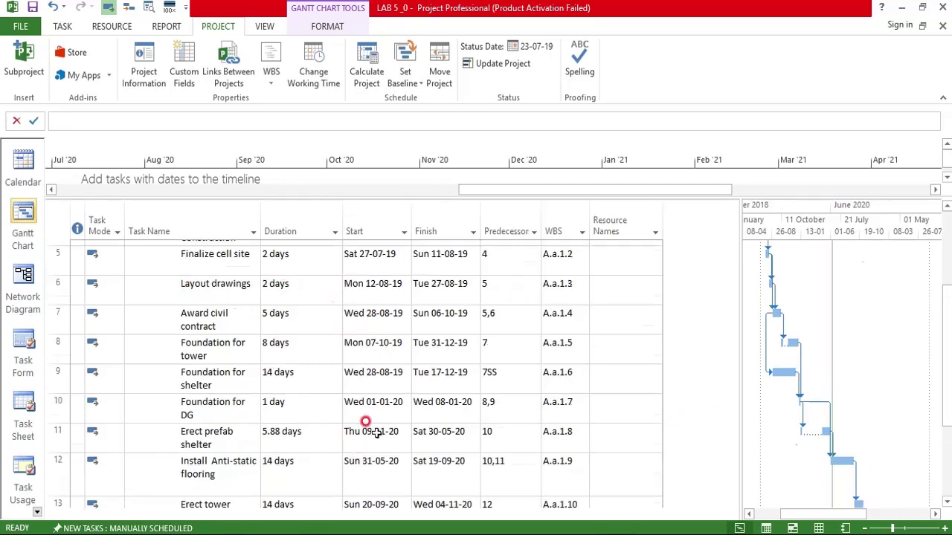
pyautogui.scroll(3, 376, 433)
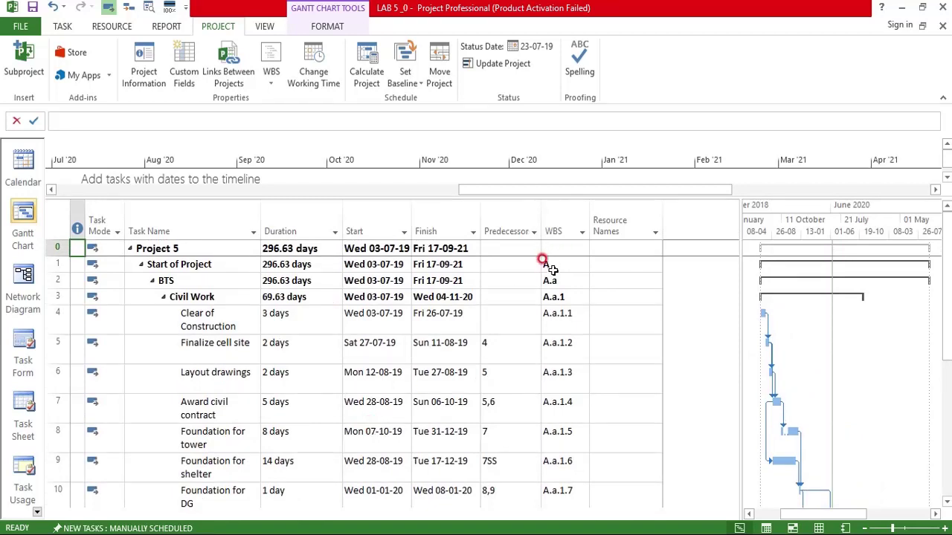
pyautogui.scroll(-3, 552, 374)
pyautogui.scroll(3, 553, 374)
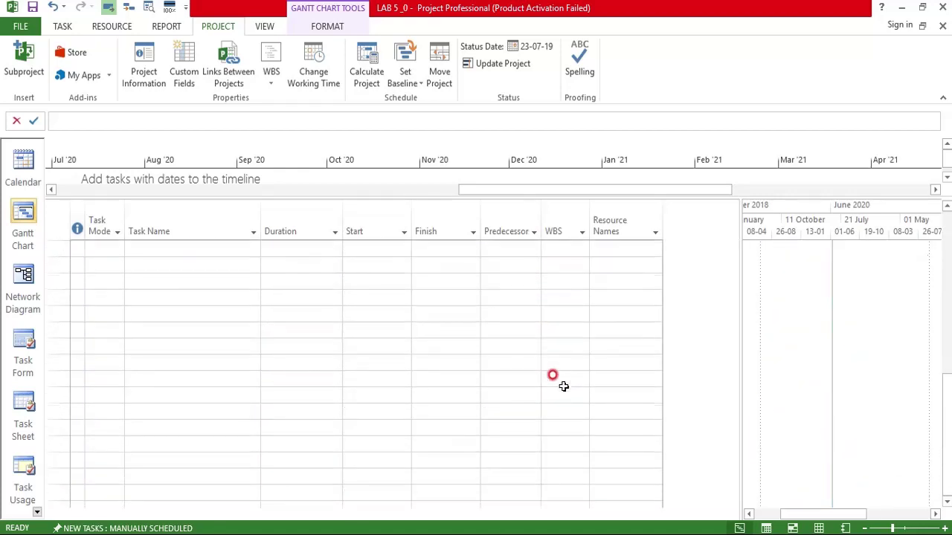
pyautogui.scroll(-4, 552, 375)
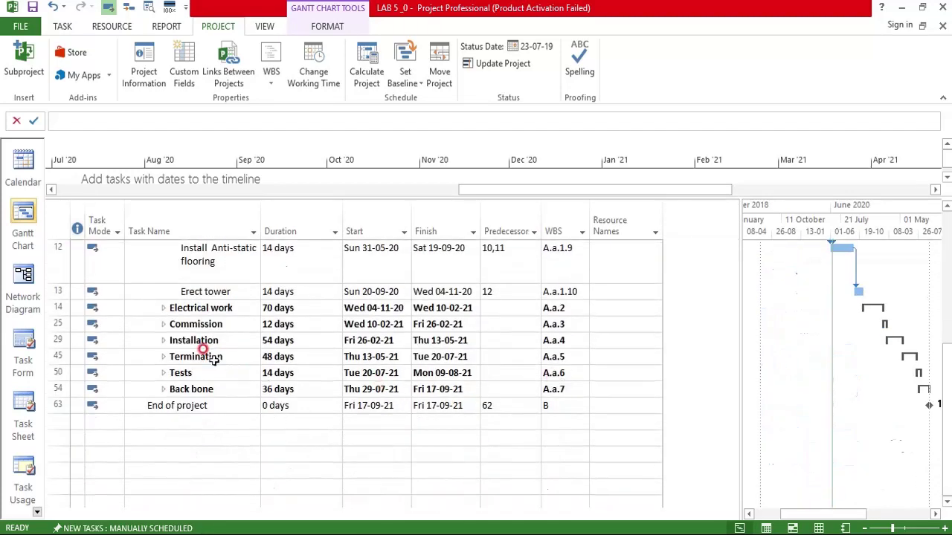
pyautogui.click(162, 310)
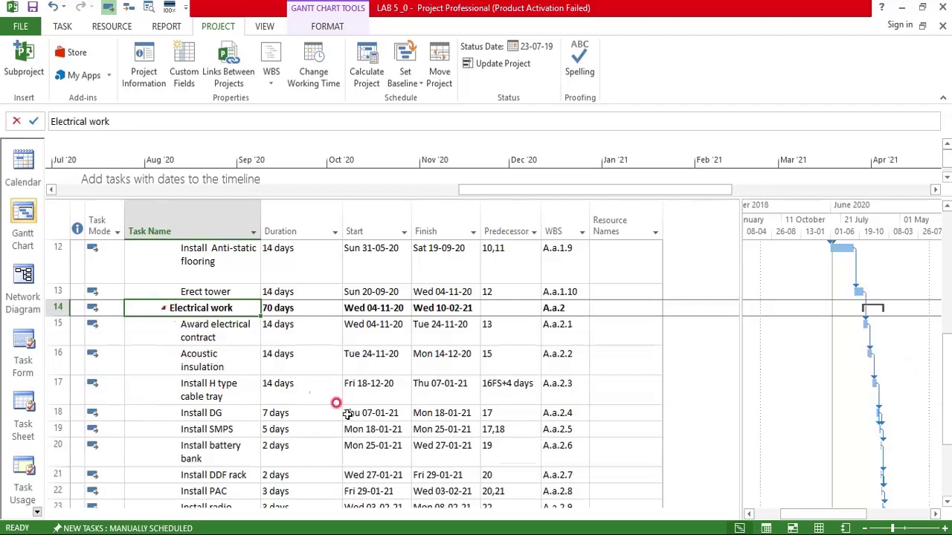
pyautogui.scroll(4, 366, 402)
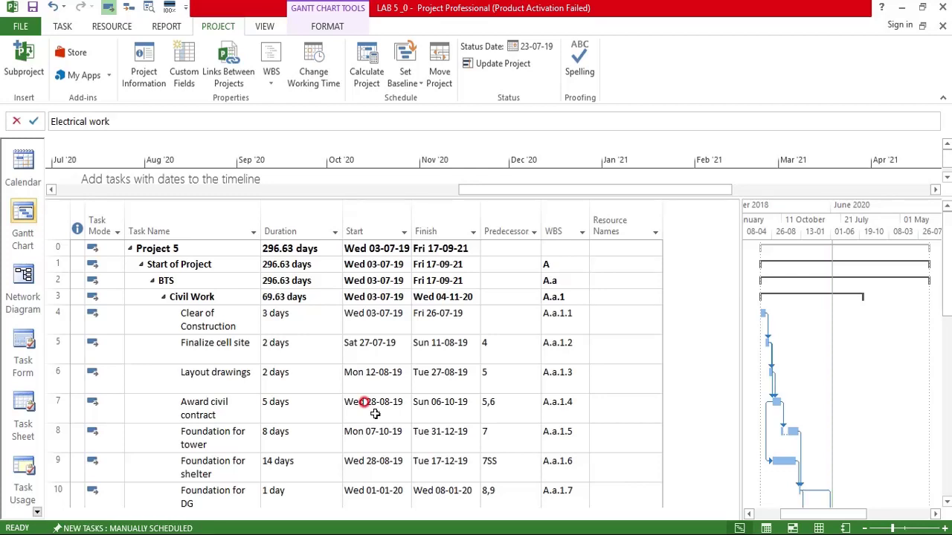
pyautogui.click(691, 495)
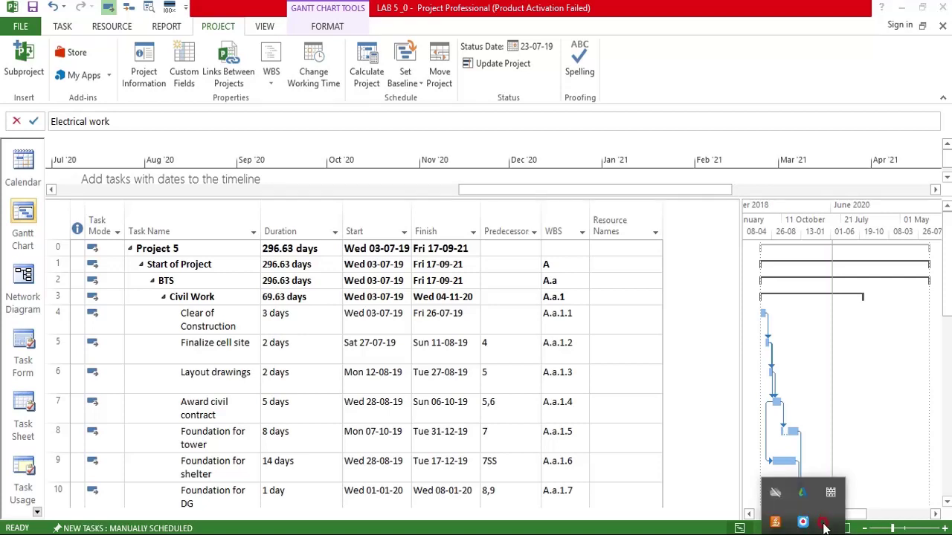
pyautogui.click(802, 522)
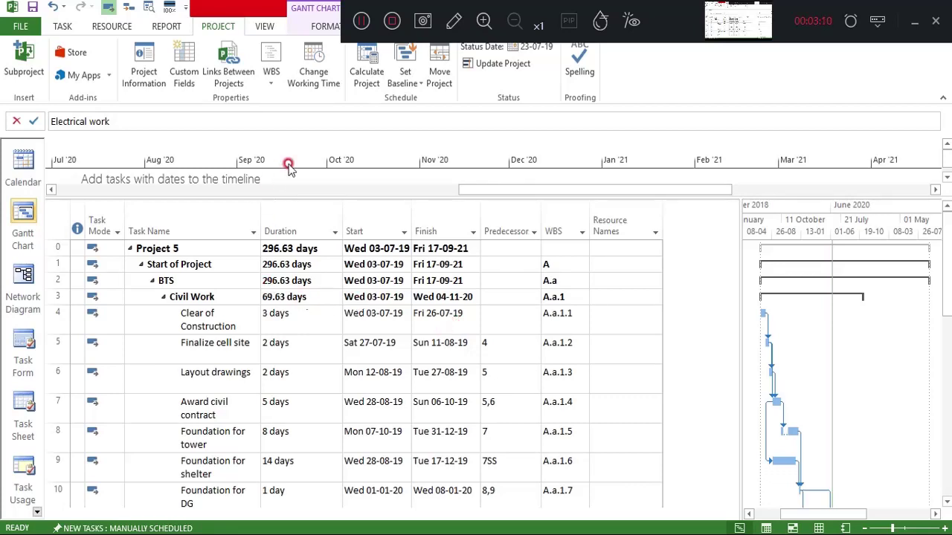
# Switch from the Gantt Chart to the built-in Resource Sheet view.
pyautogui.click(271, 27)
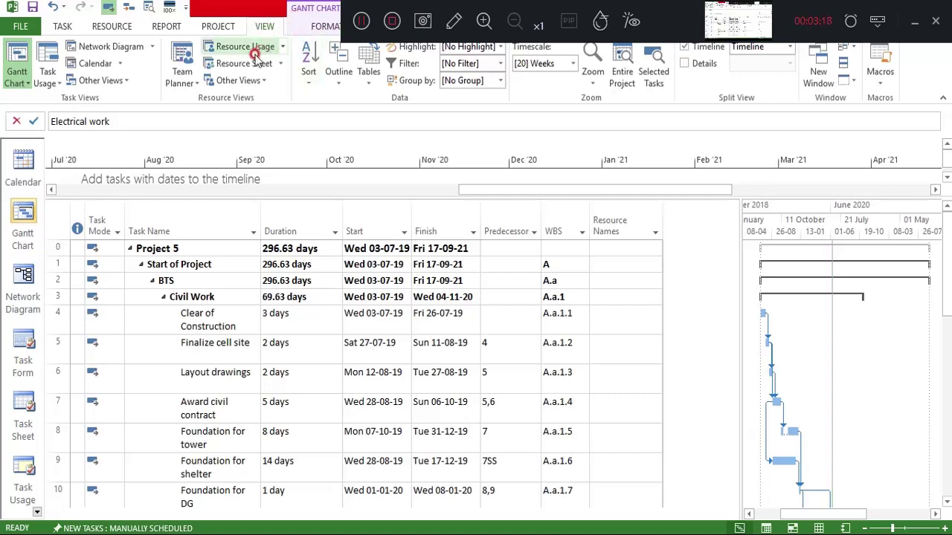
pyautogui.click(281, 65)
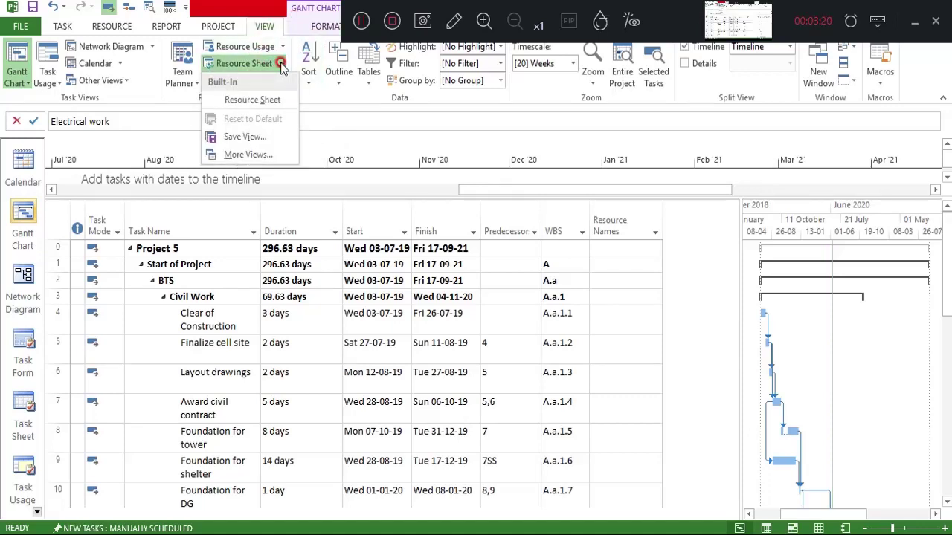
pyautogui.click(268, 100)
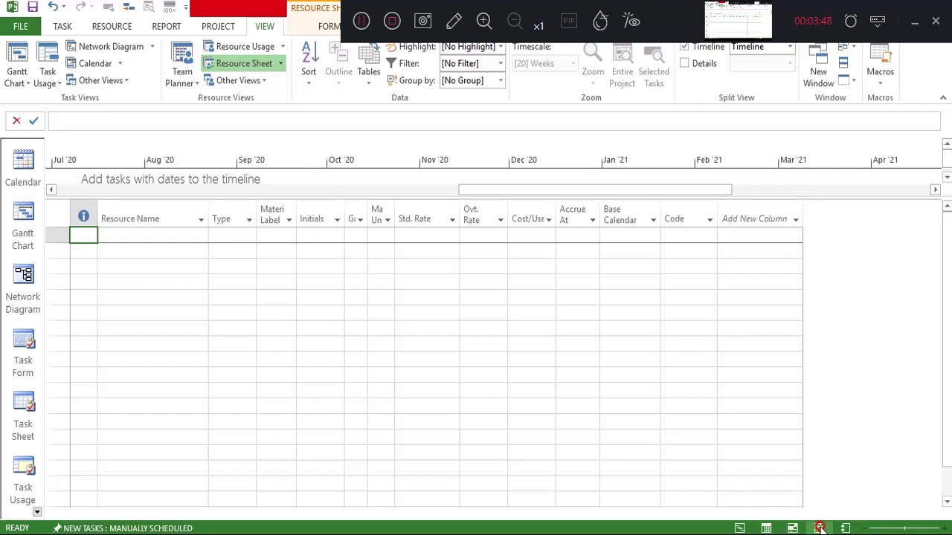
# Return to the Gantt Chart view and expand the Commission summary task.
pyautogui.click(740, 528)
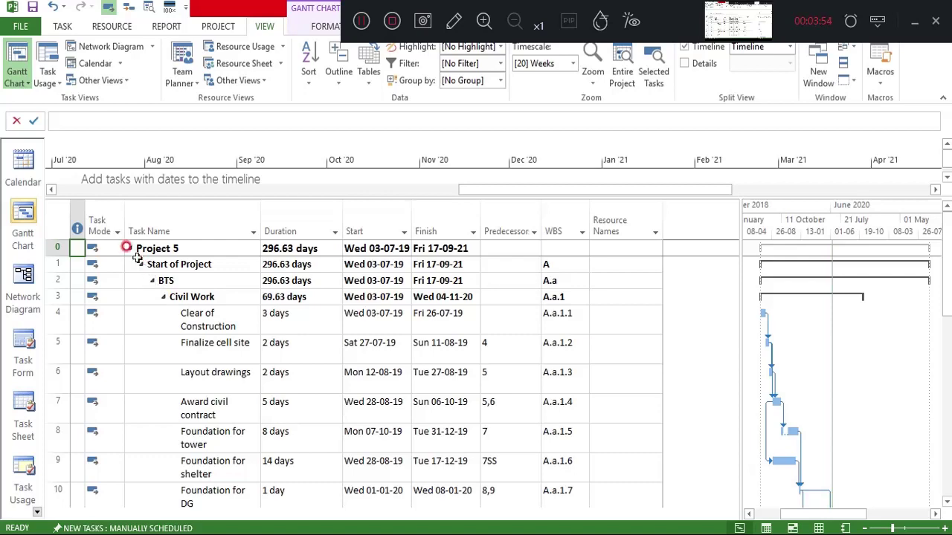
pyautogui.scroll(-6, 156, 297)
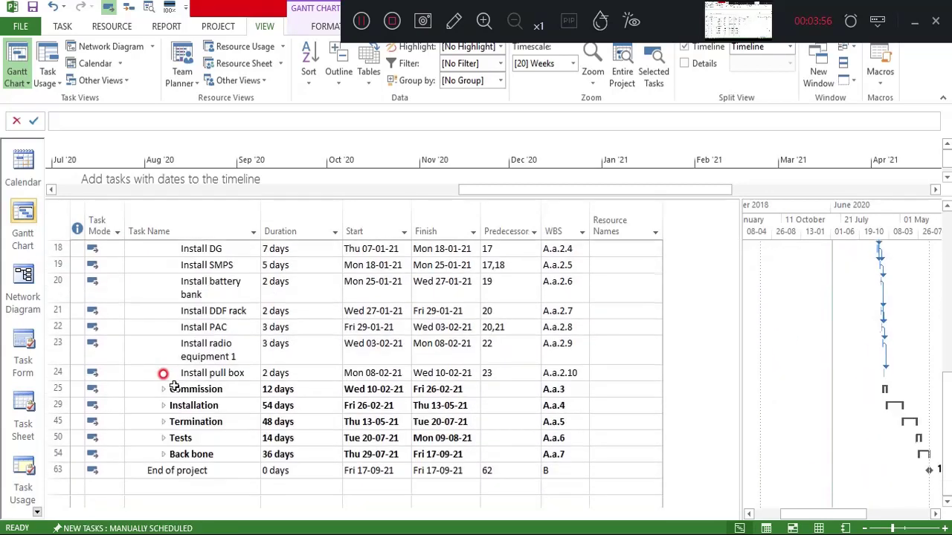
pyautogui.scroll(-1, 170, 349)
pyautogui.click(159, 325)
pyautogui.scroll(3, 303, 361)
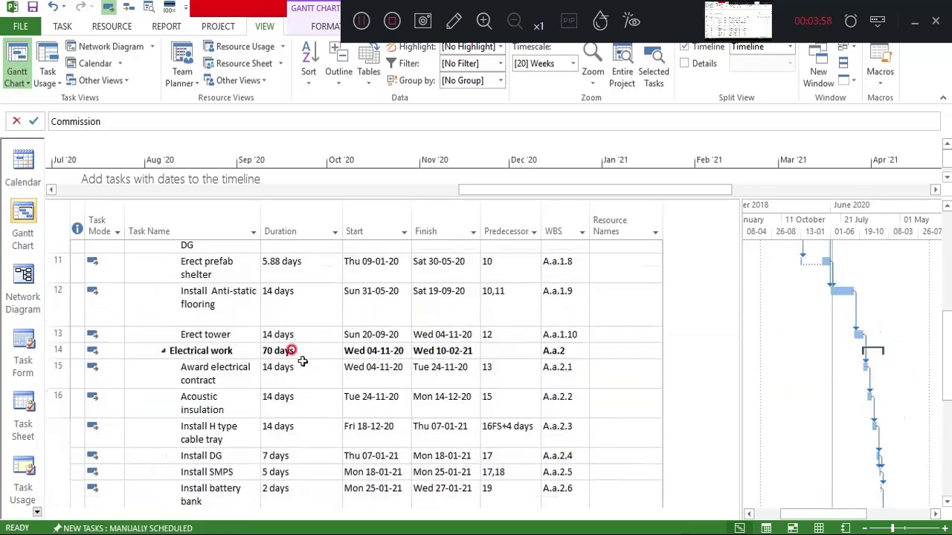
pyautogui.scroll(4, 303, 361)
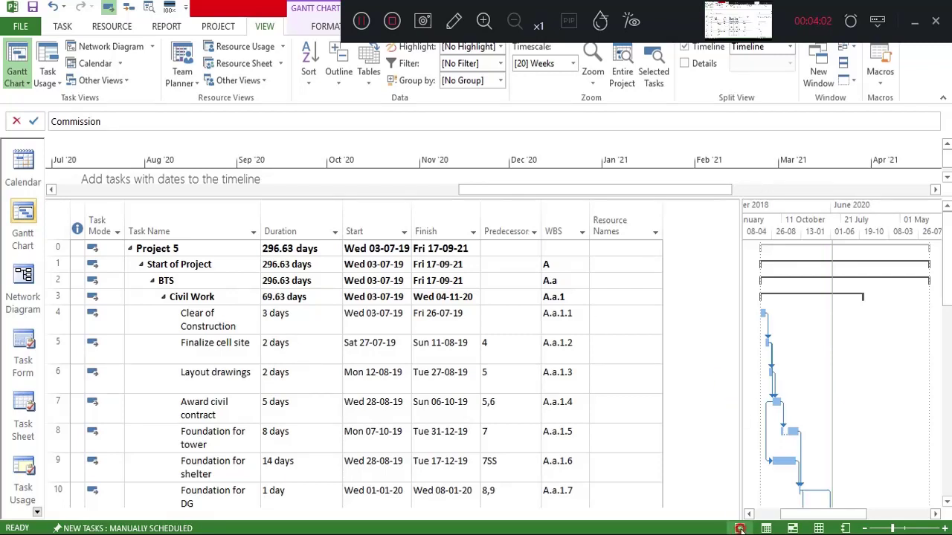
# Reopen the Resource Sheet and widen its Group, Material Label, Max. Units and Cost/Use columns to fit their headings.
pyautogui.click(818, 527)
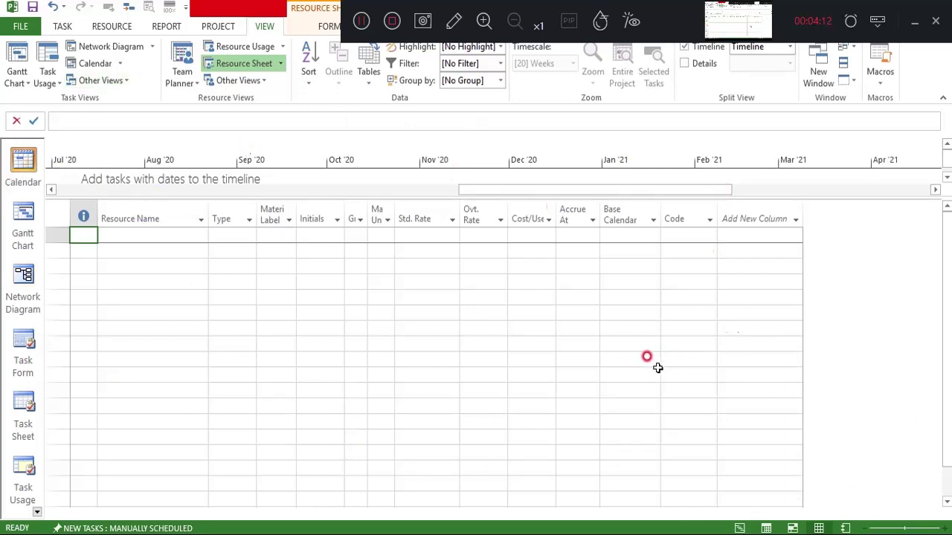
pyautogui.moveTo(355, 206); pyautogui.dragTo(396, 202)
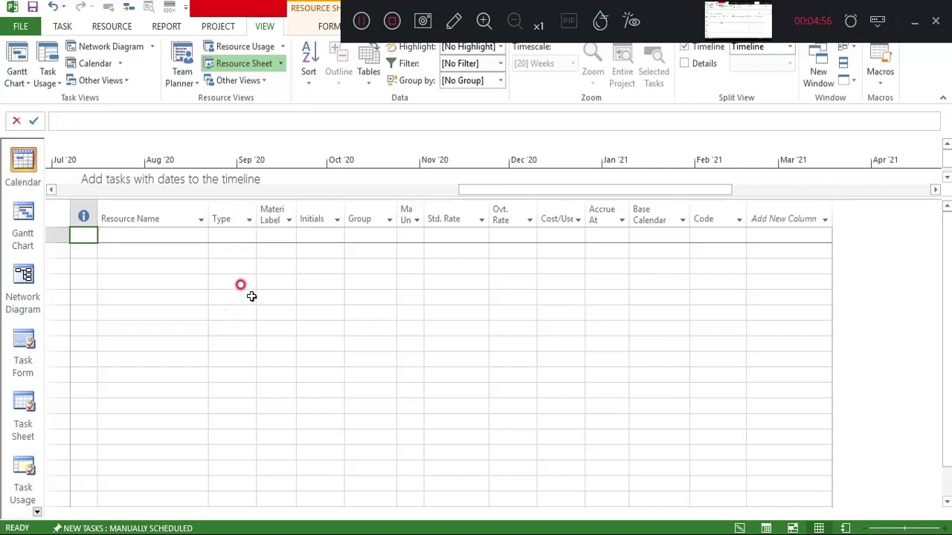
pyautogui.moveTo(295, 211); pyautogui.dragTo(313, 213)
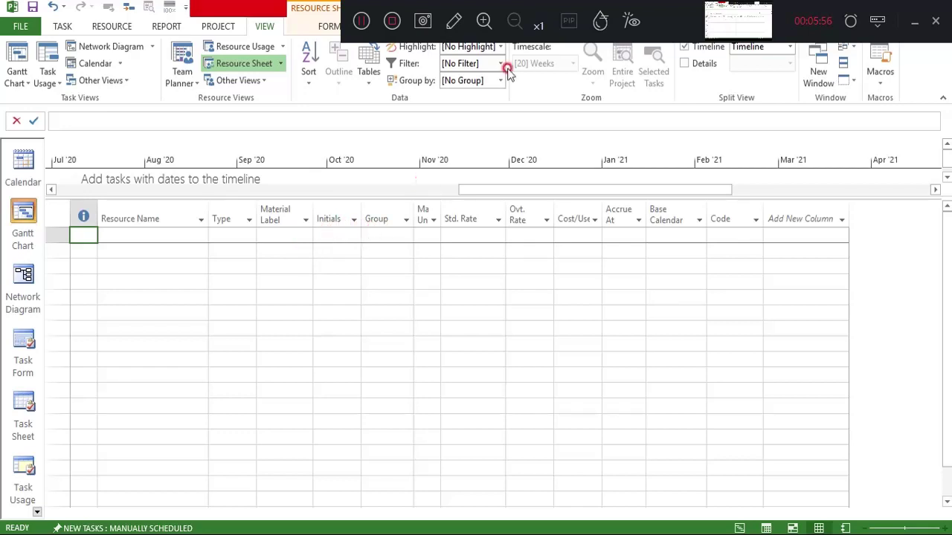
pyautogui.click(446, 211)
pyautogui.click(435, 211)
pyautogui.moveTo(441, 212); pyautogui.dragTo(470, 211)
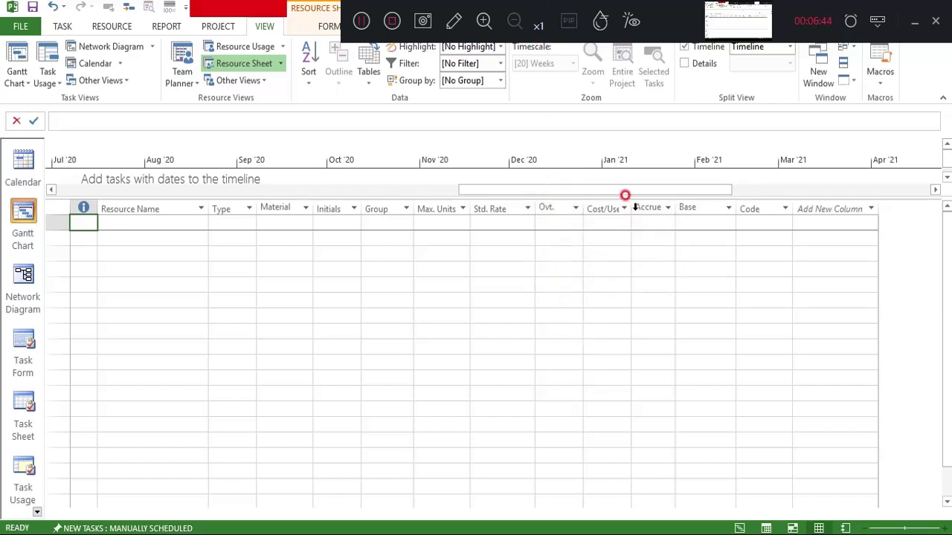
pyautogui.moveTo(630, 208); pyautogui.dragTo(647, 208)
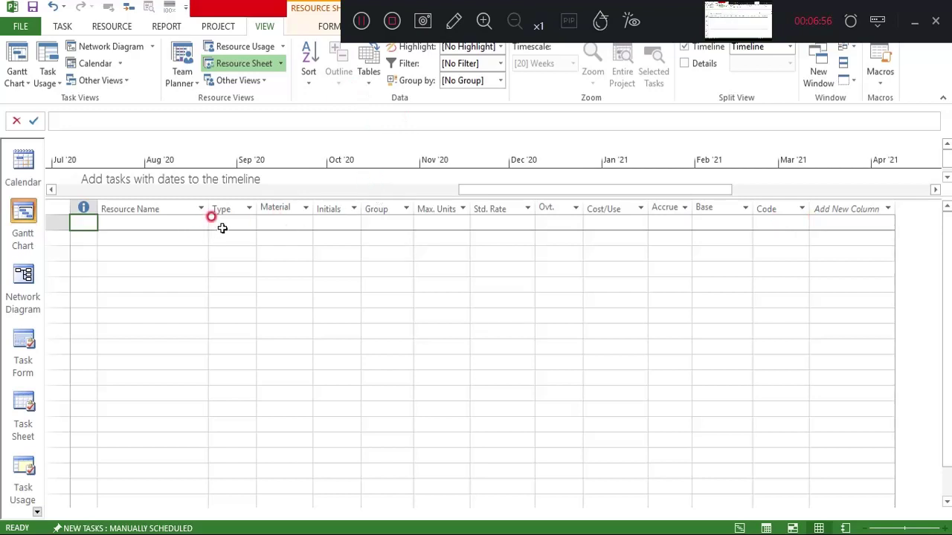
# Insert a Cost column before the Max. Units column and hide it again.
pyautogui.rightClick(423, 211)
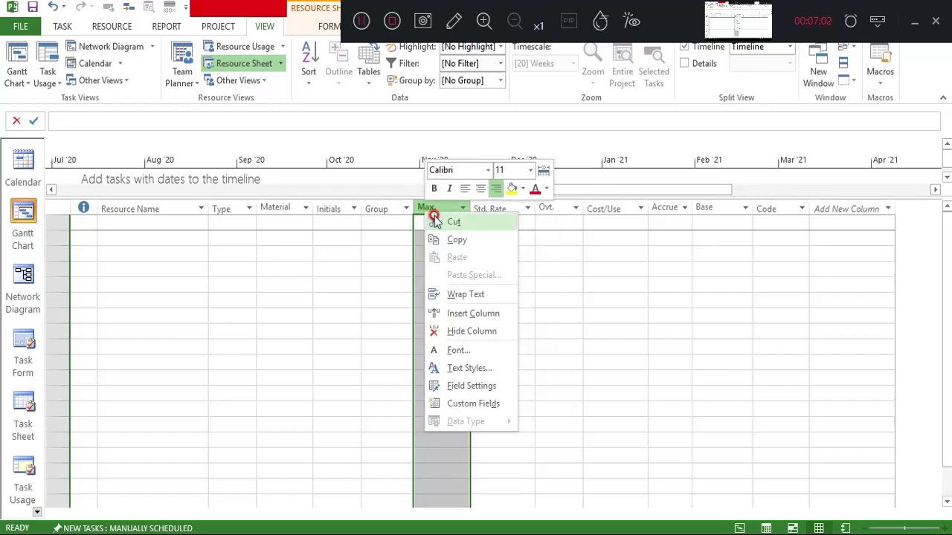
pyautogui.click(471, 313)
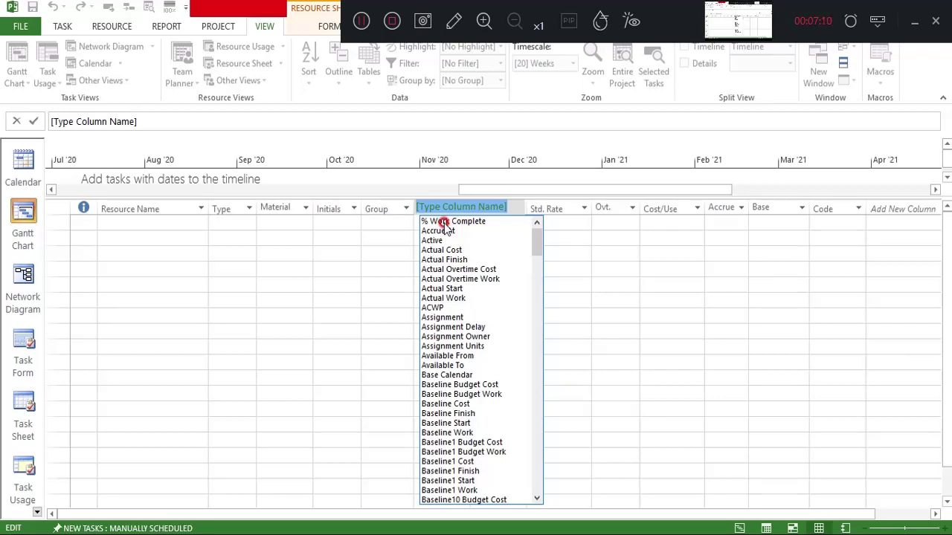
pyautogui.write('cos')
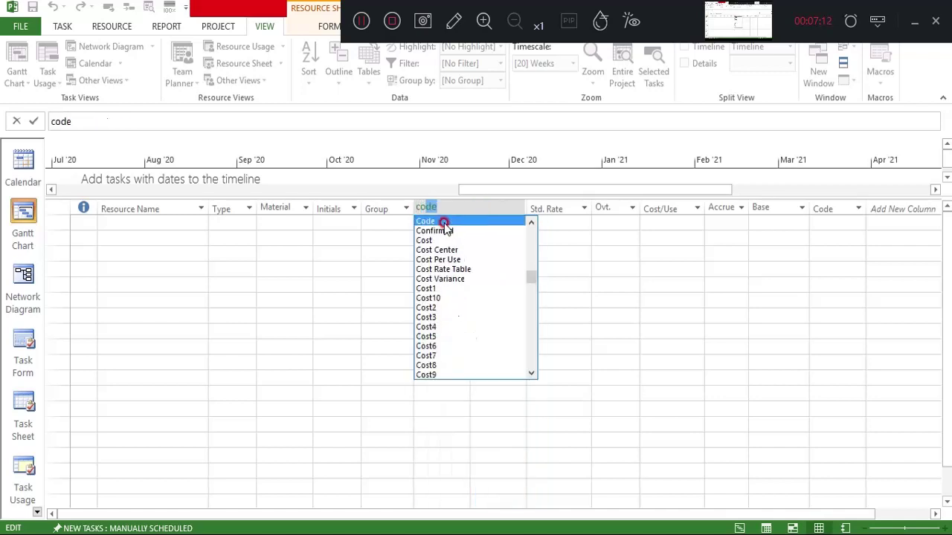
pyautogui.write('t')
pyautogui.click(444, 222)
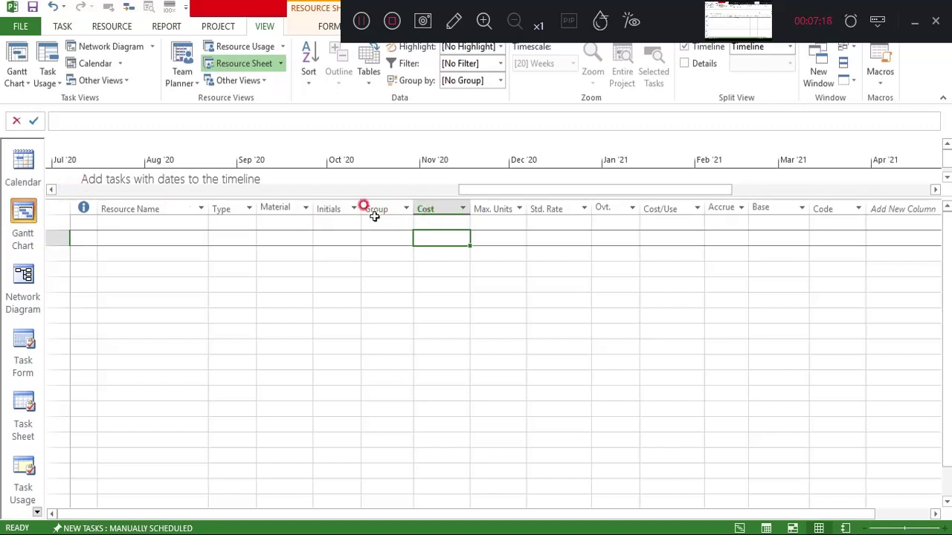
pyautogui.rightClick(449, 209)
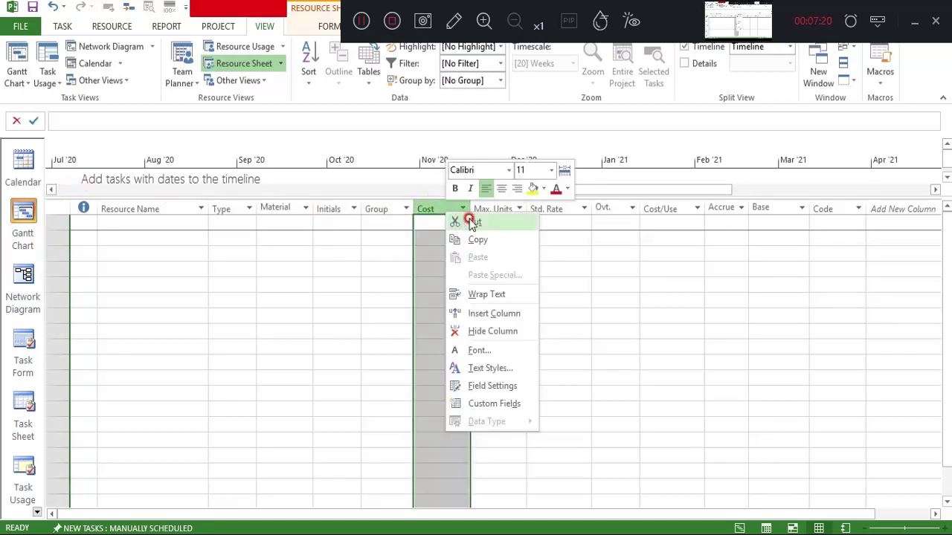
pyautogui.click(522, 331)
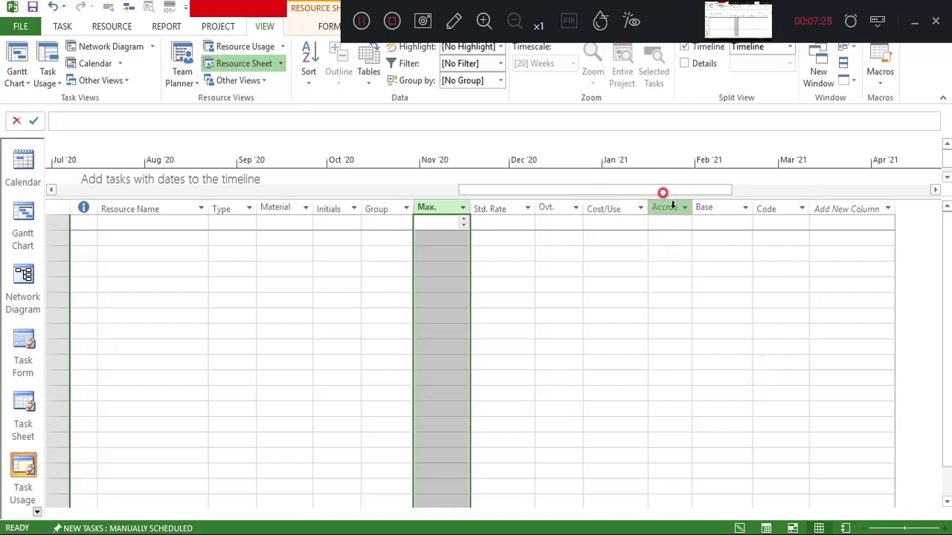
# Widen the Accrue At column to show its full heading and hide that column from the resource sheet.
pyautogui.moveTo(691, 208); pyautogui.dragTo(714, 211)
pyautogui.click(703, 210)
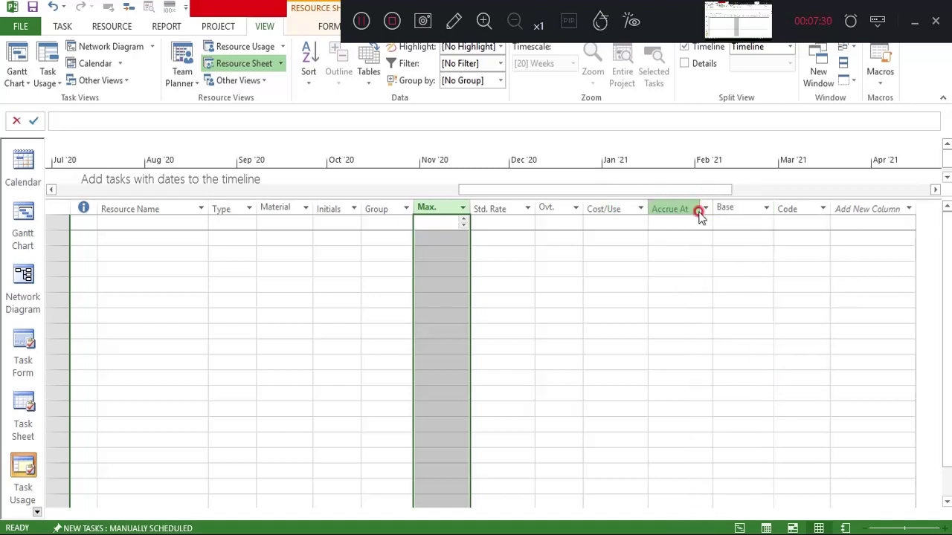
pyautogui.rightClick(675, 209)
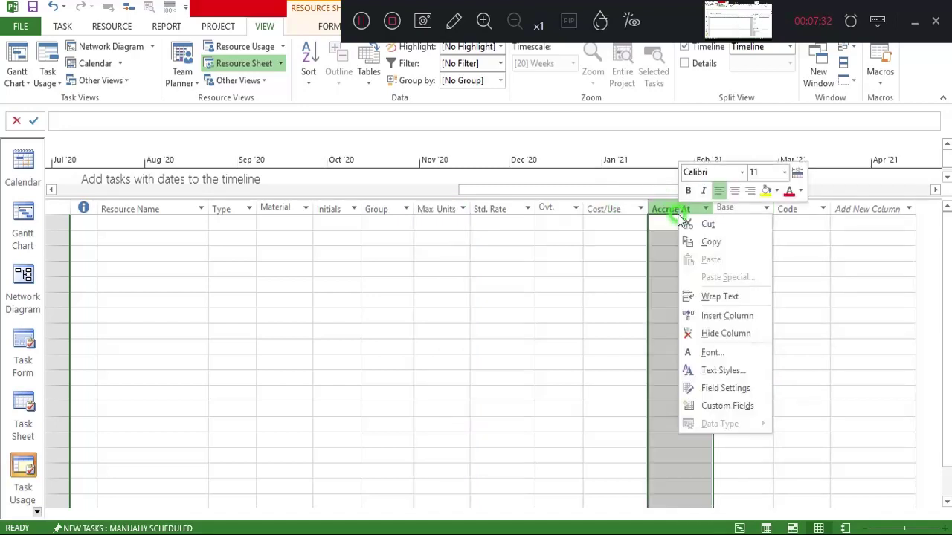
pyautogui.click(718, 333)
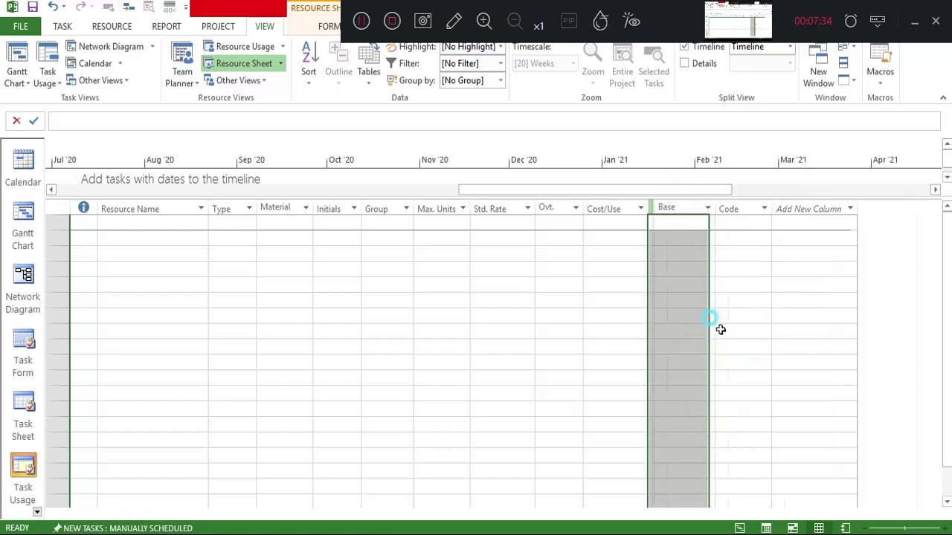
# Hide the Code column from the resource sheet.
pyautogui.rightClick(752, 209)
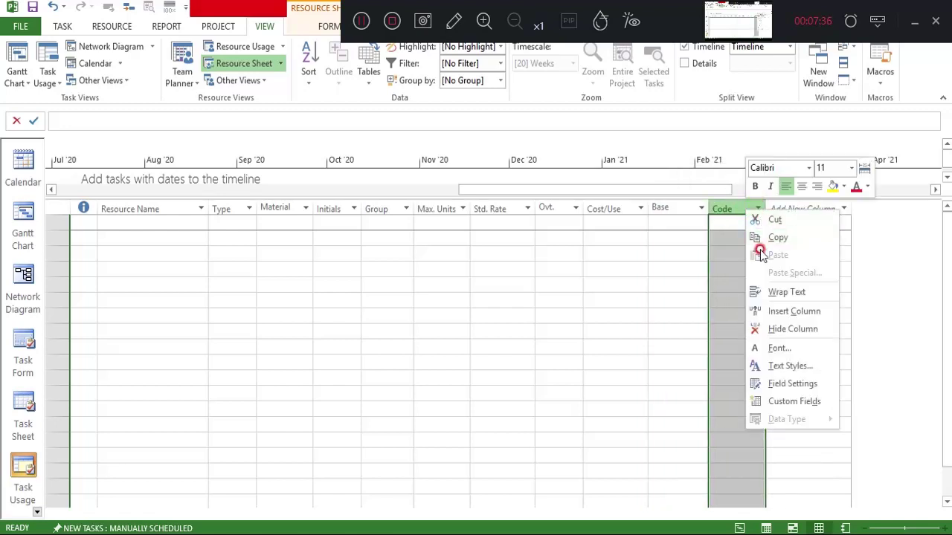
pyautogui.click(760, 327)
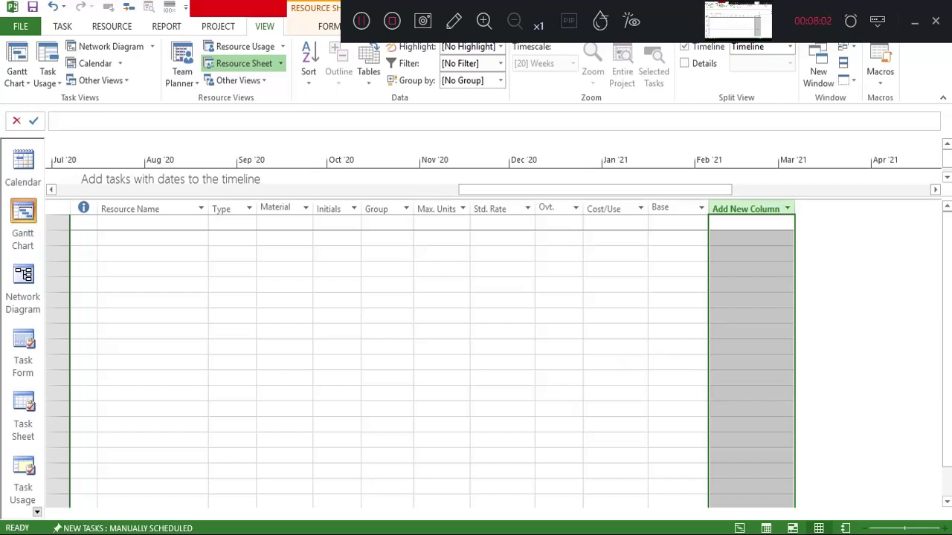
pyautogui.click(906, 469)
# Review the Resources for Project table in LAB 5_RESOURCES.pdf in Acrobat Reader and return to the resource sheet in Project.
pyautogui.moveTo(667, 534)
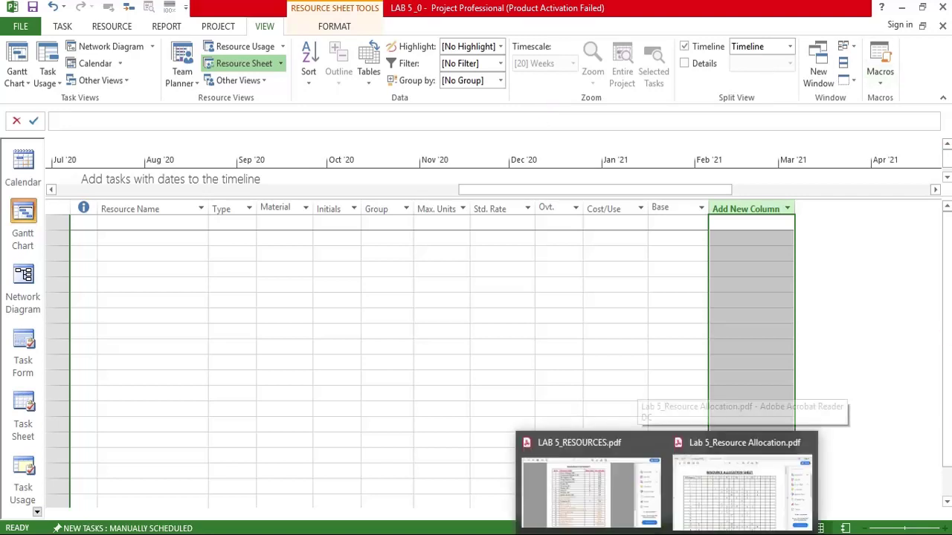
pyautogui.click(612, 490)
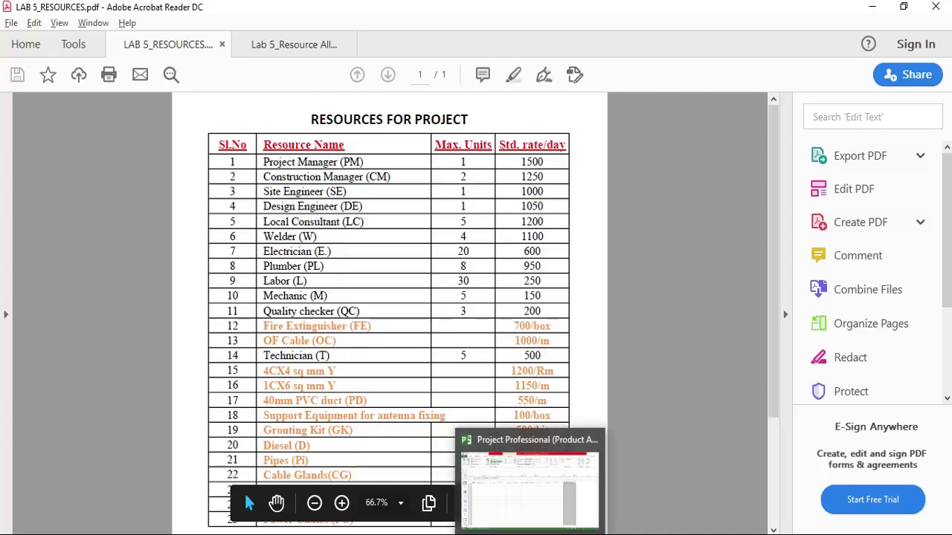
pyautogui.click(515, 478)
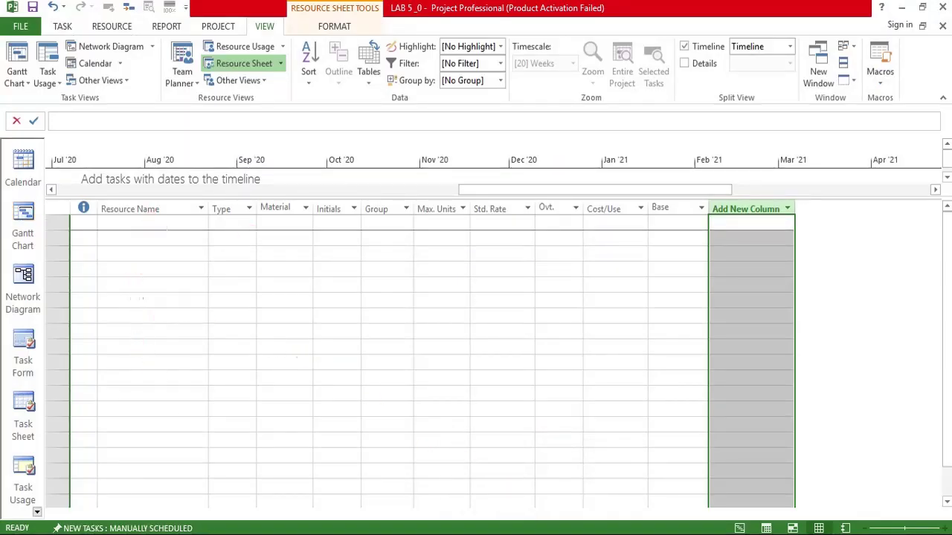
pyautogui.moveTo(529, 534)
pyautogui.moveTo(667, 534)
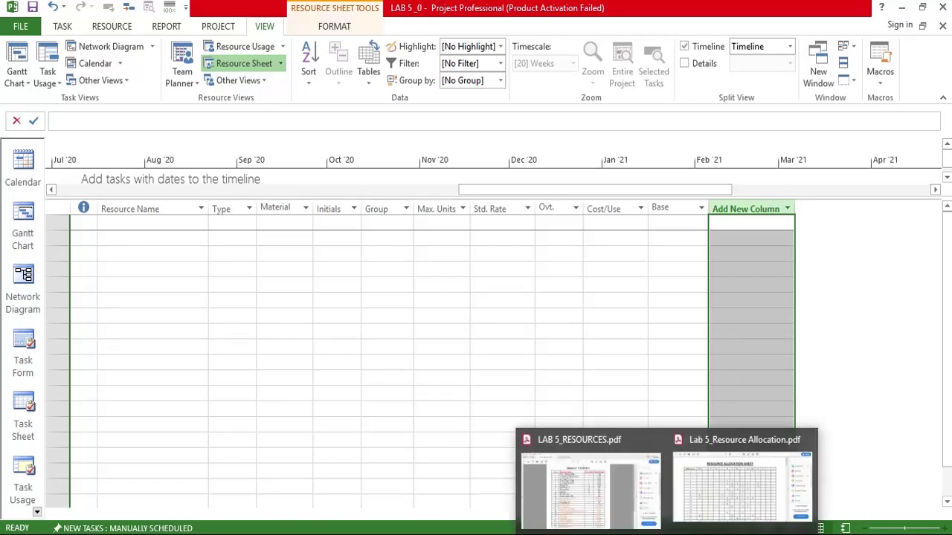
pyautogui.click(589, 513)
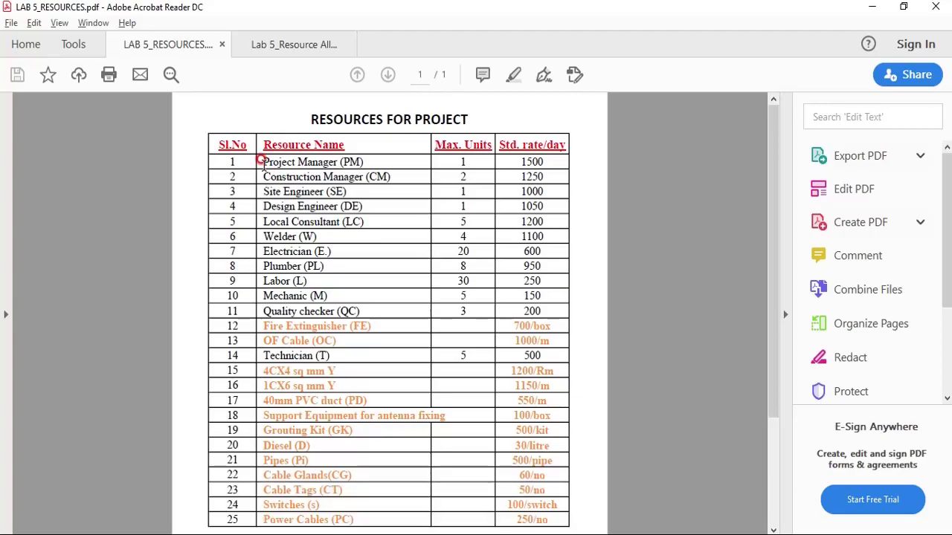
pyautogui.hotkey('alt', 'Tab')
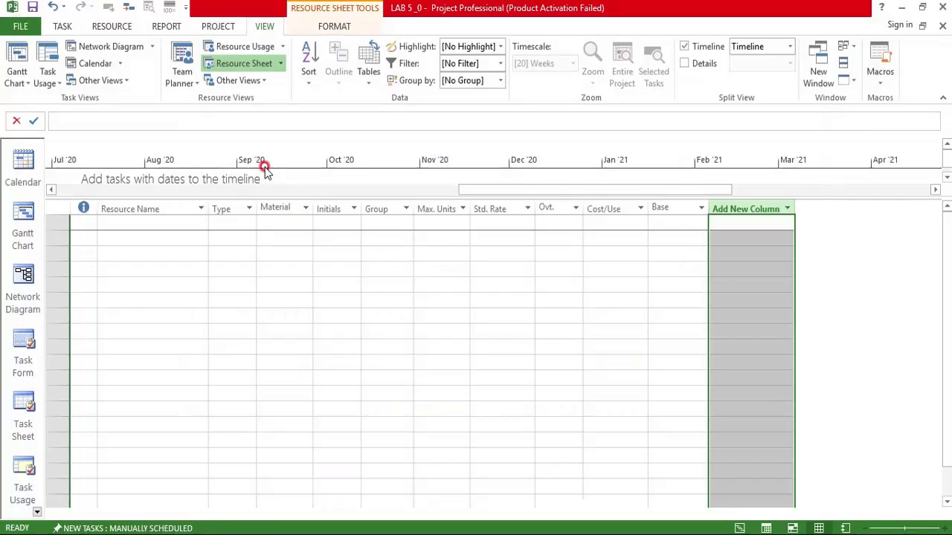
# Enter PROJECT MANAGER as the first resource name in the resource sheet.
pyautogui.click(125, 221)
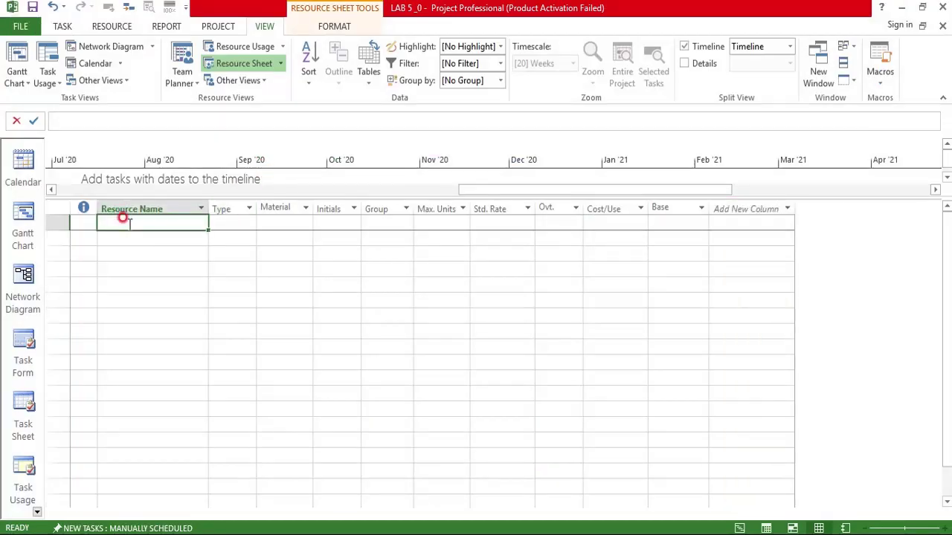
pyautogui.write('PRO')
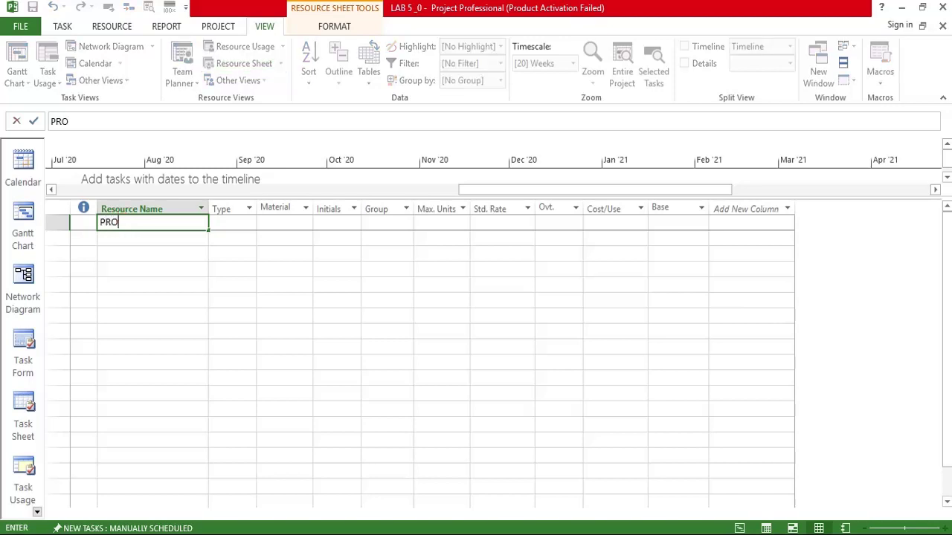
pyautogui.write('JECT MANAGER')
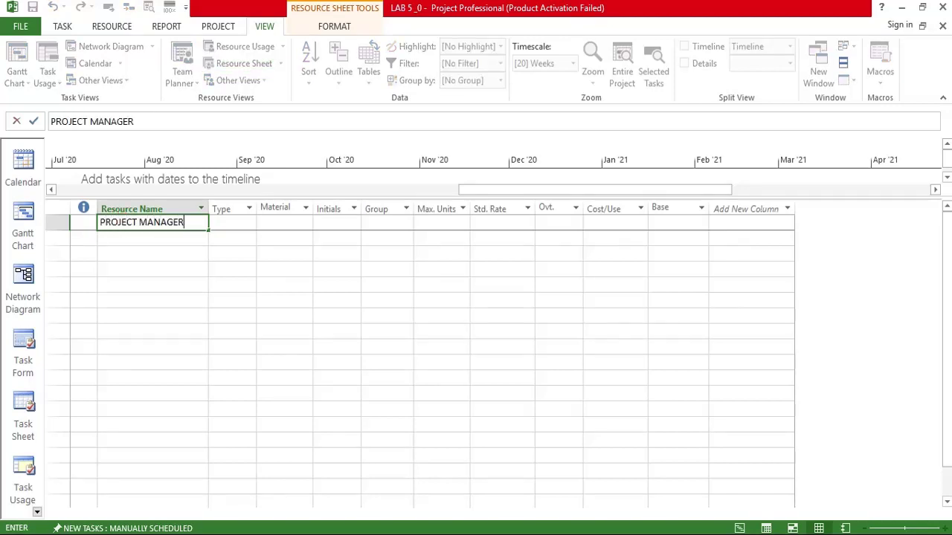
pyautogui.press('Return')
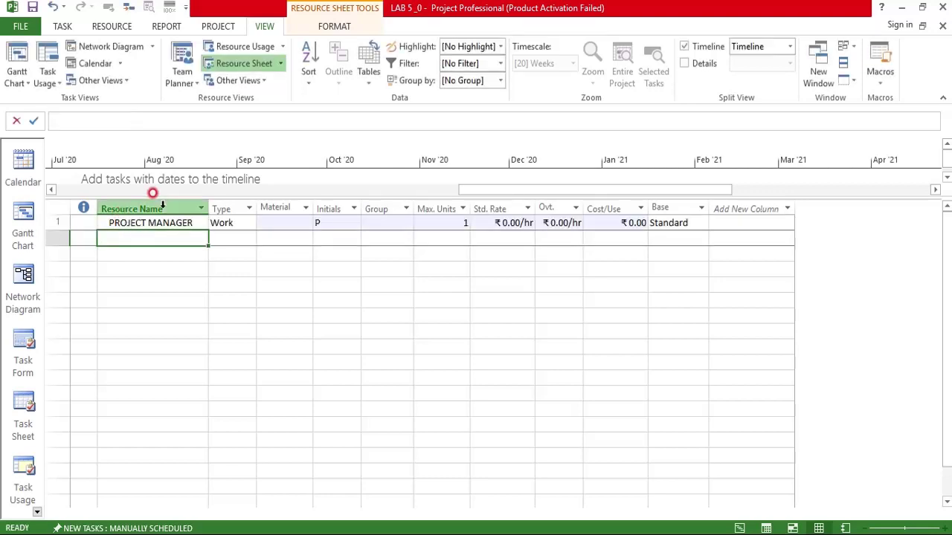
# Check the next names in LAB 5_RESOURCES.pdf and add CONSTRUCTION MANAGER and SITE ENGINEER as the second and third resources in Project.
pyautogui.hotkey('alt', 'Tab')
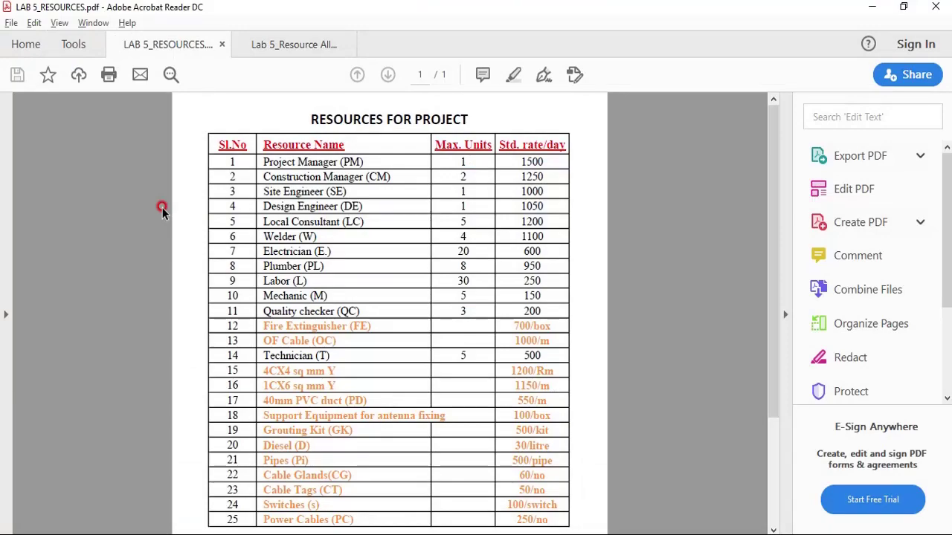
pyautogui.press('super+Tab')
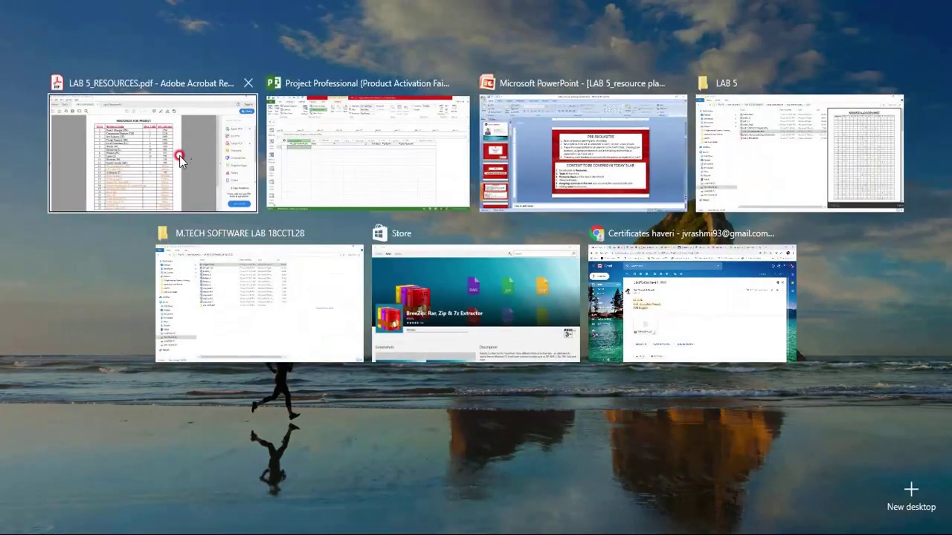
pyautogui.click(159, 164)
pyautogui.hotkey('alt', 'Tab')
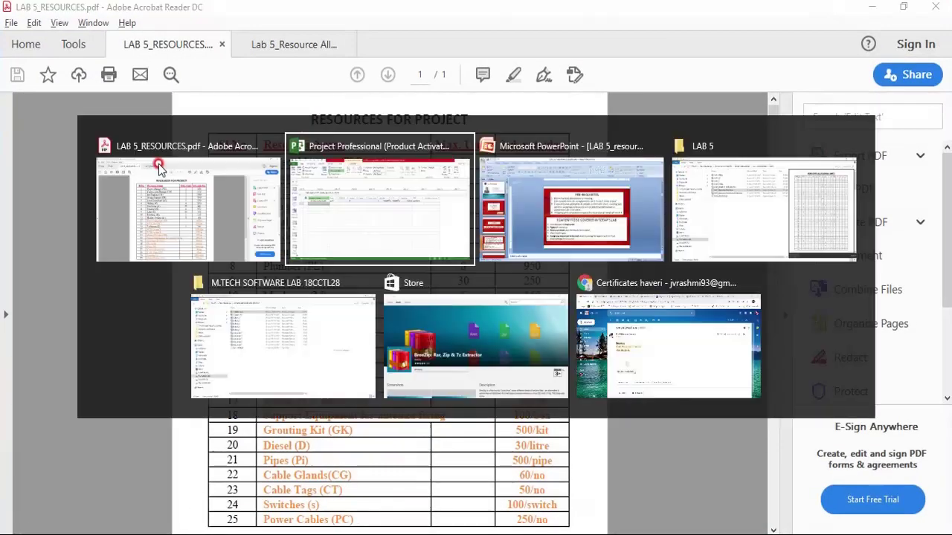
pyautogui.click(163, 234)
pyautogui.write('CONSTRUCTION MANAG')
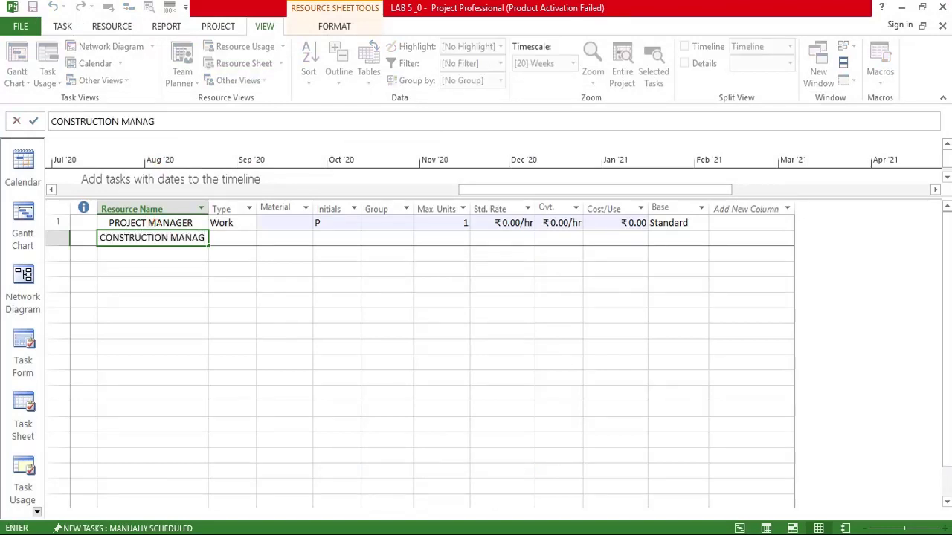
pyautogui.write('ER')
pyautogui.press('Return')
pyautogui.write('SITE ENGINEER')
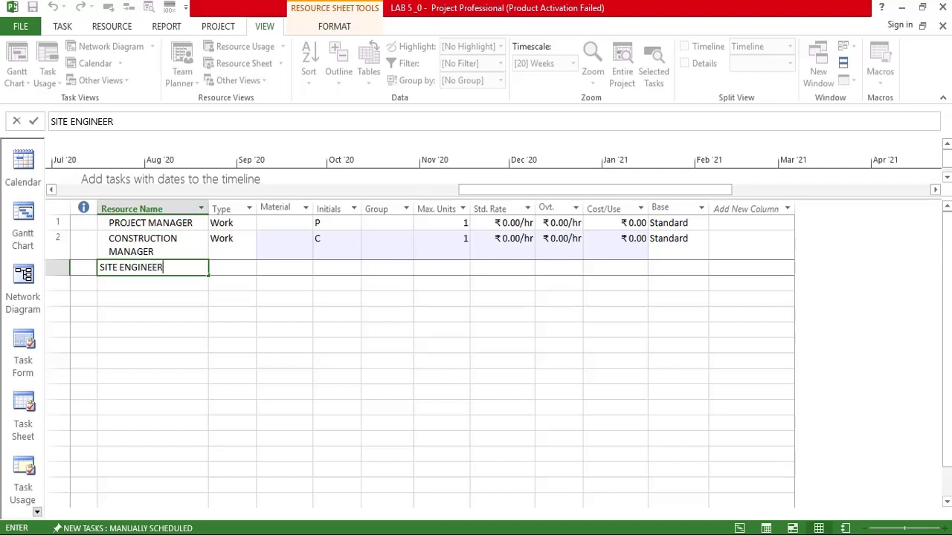
pyautogui.press('Return')
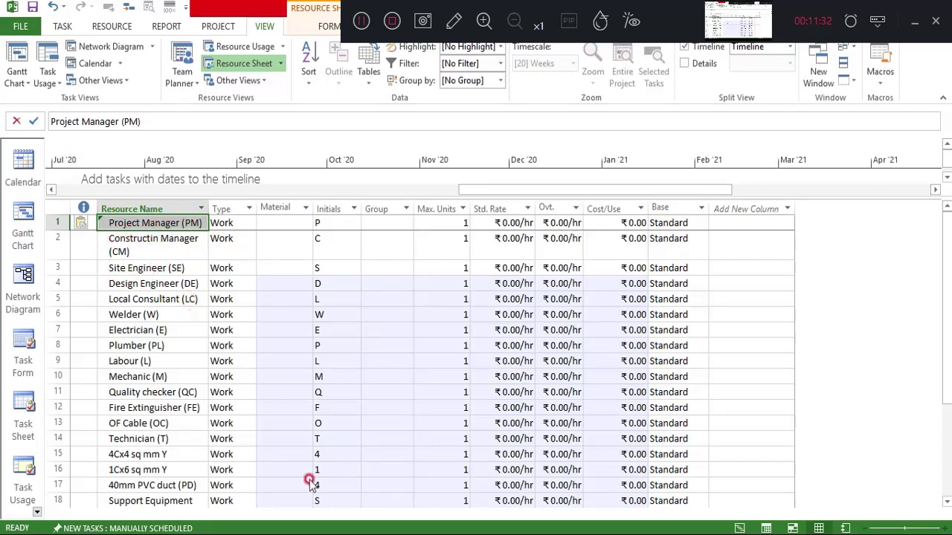
# Compare the resource list in Project with the units, rates and material items tabulated in LAB 5_RESOURCES.pdf.
pyautogui.click(602, 491)
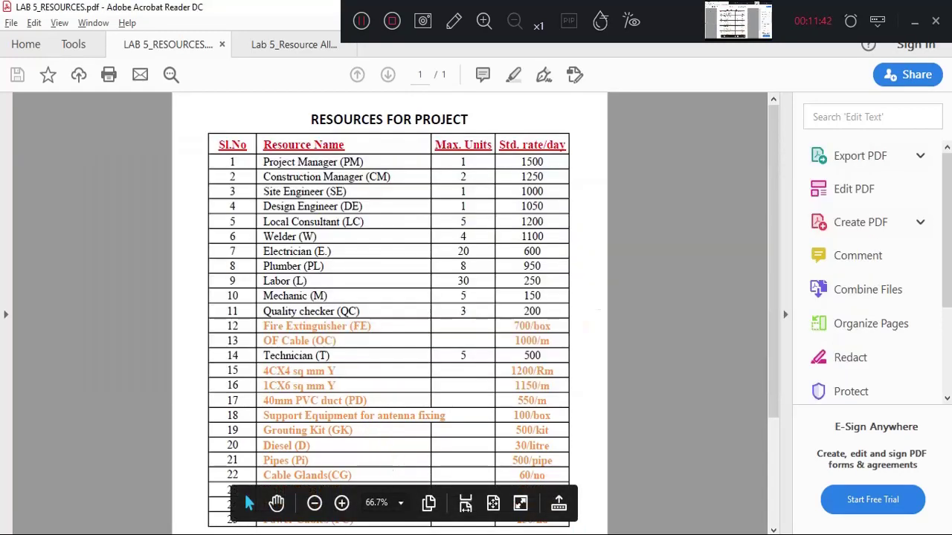
pyautogui.moveTo(527, 534)
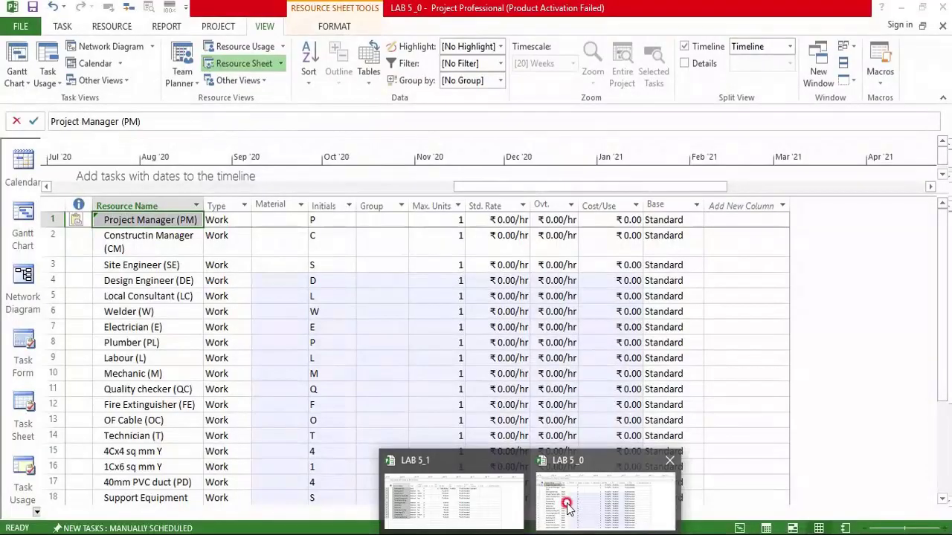
pyautogui.click(566, 506)
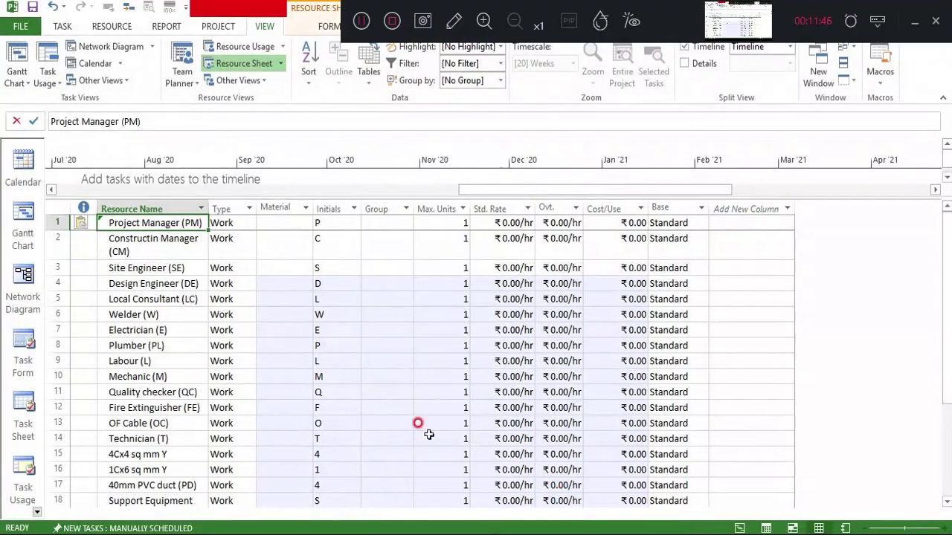
pyautogui.click(346, 315)
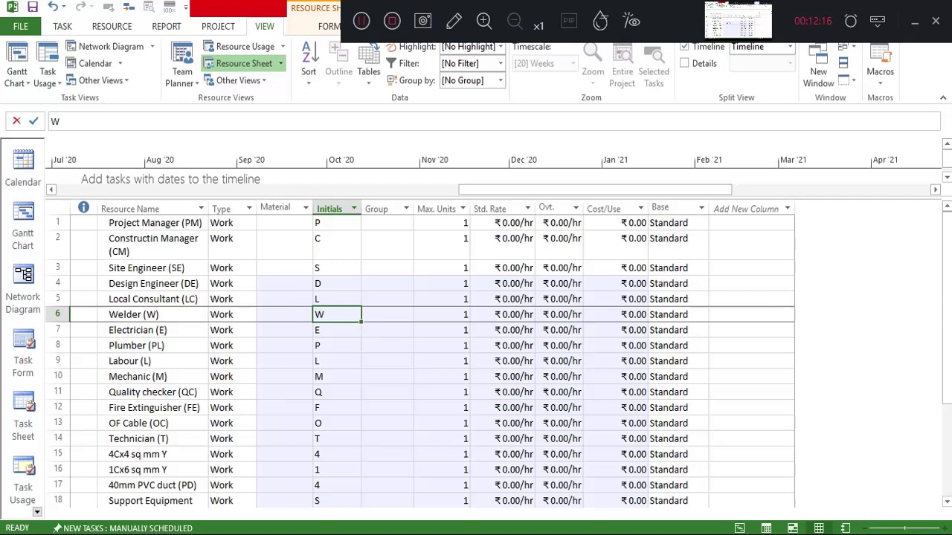
pyautogui.click(617, 517)
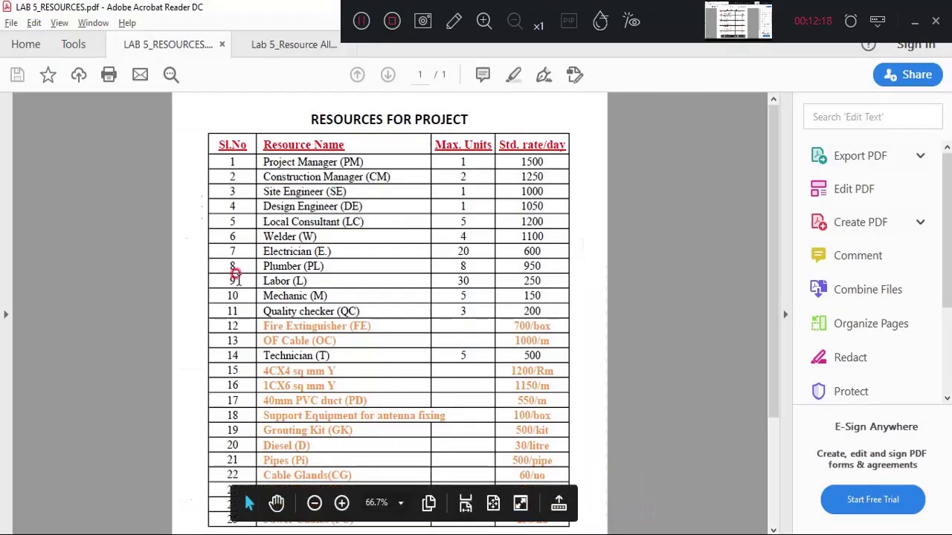
pyautogui.click(410, 312)
pyautogui.click(583, 475)
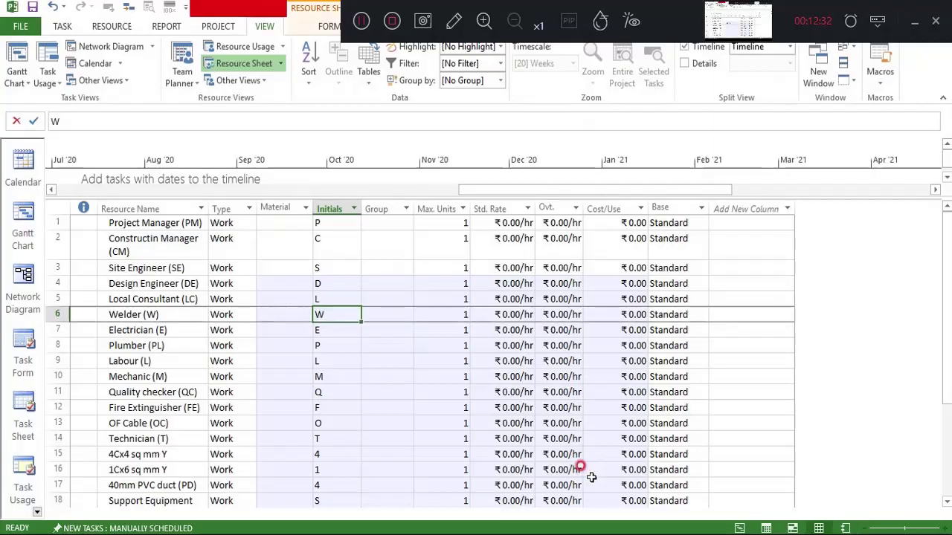
pyautogui.click(319, 295)
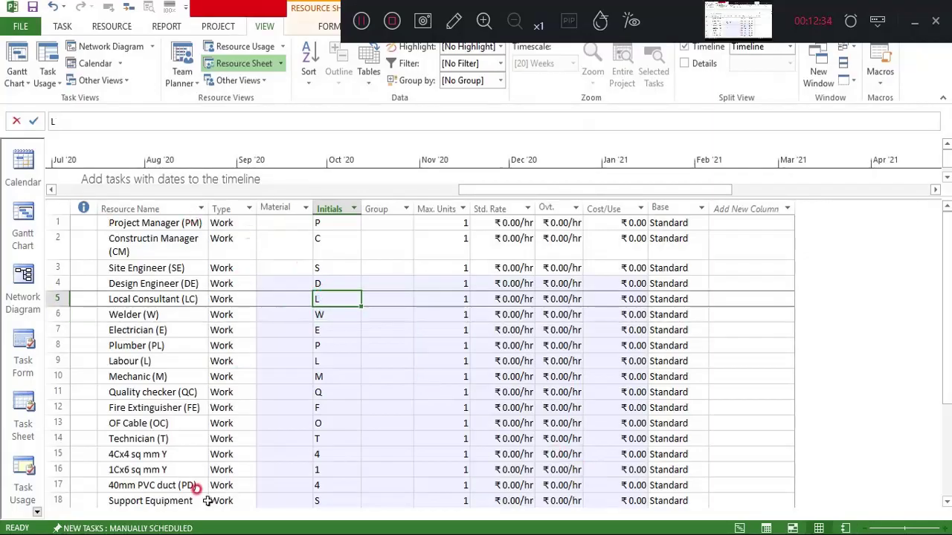
# Change the resource type of Fire Extinguisher (FE) and OF Cable (OC) to Material.
pyautogui.click(250, 410)
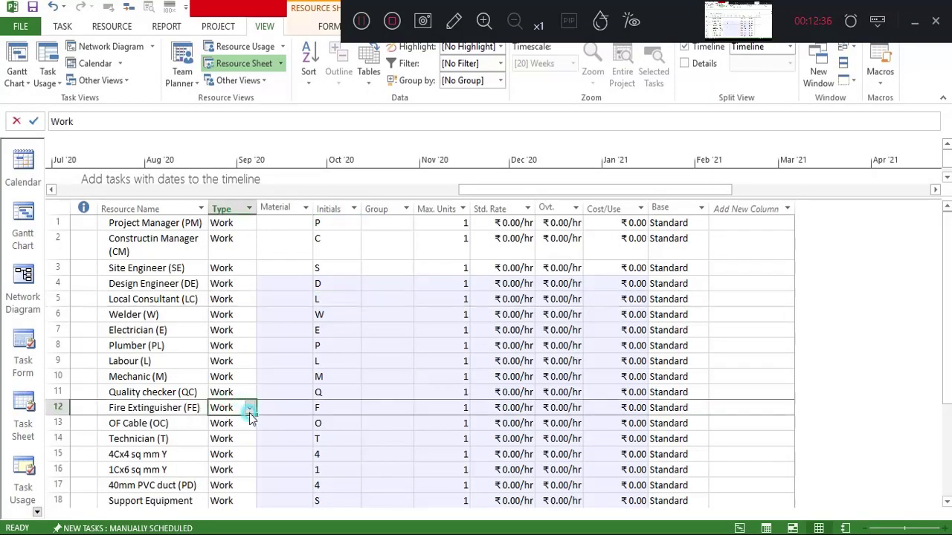
pyautogui.click(250, 411)
pyautogui.click(238, 430)
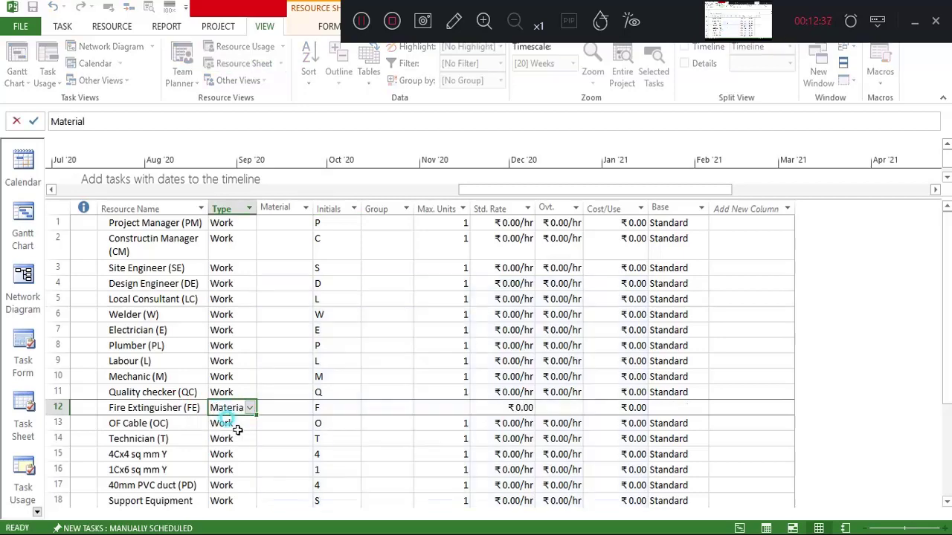
pyautogui.click(298, 430)
pyautogui.click(246, 423)
pyautogui.click(250, 423)
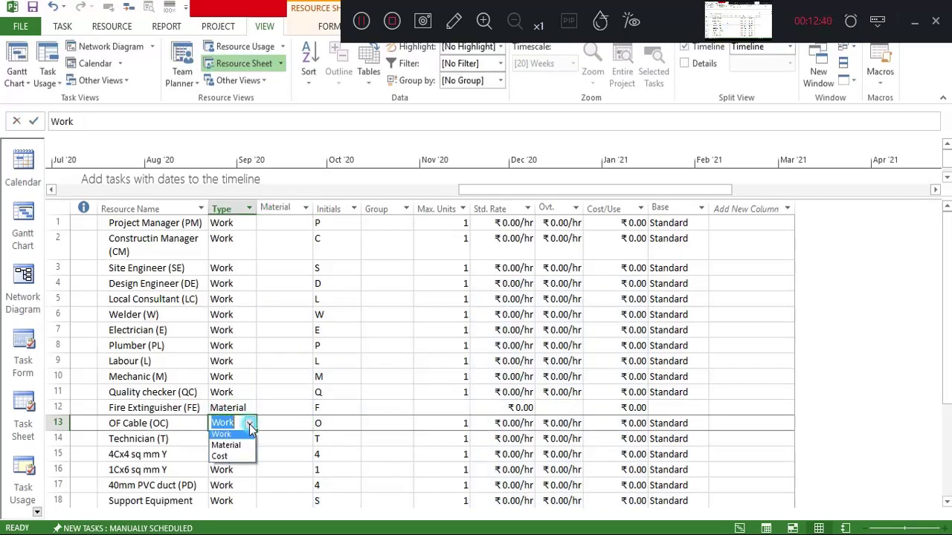
pyautogui.click(223, 445)
pyautogui.click(219, 439)
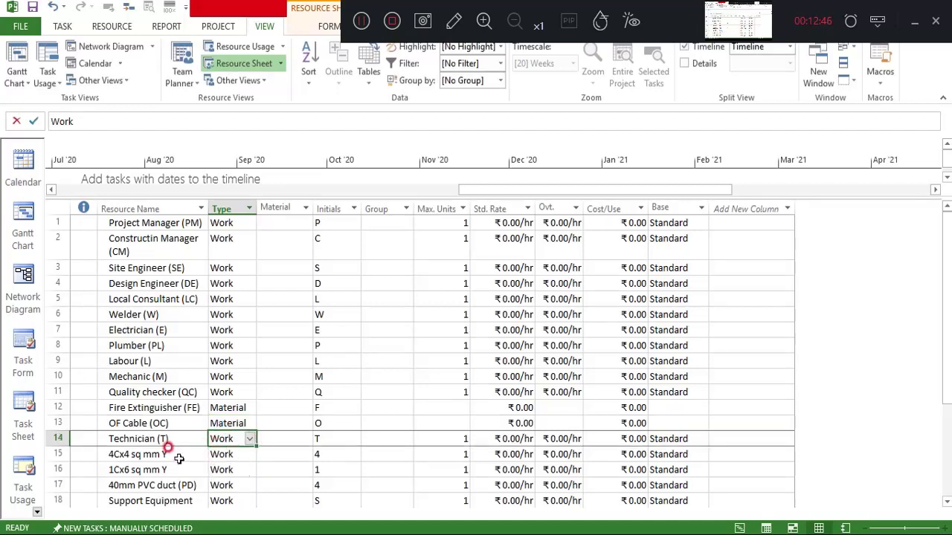
# Change the resource type of 4Cx4 sq mm Y, 1Cx6 sq mm Y and 40mm PVC duct (PD) to Material.
pyautogui.click(227, 453)
pyautogui.click(251, 454)
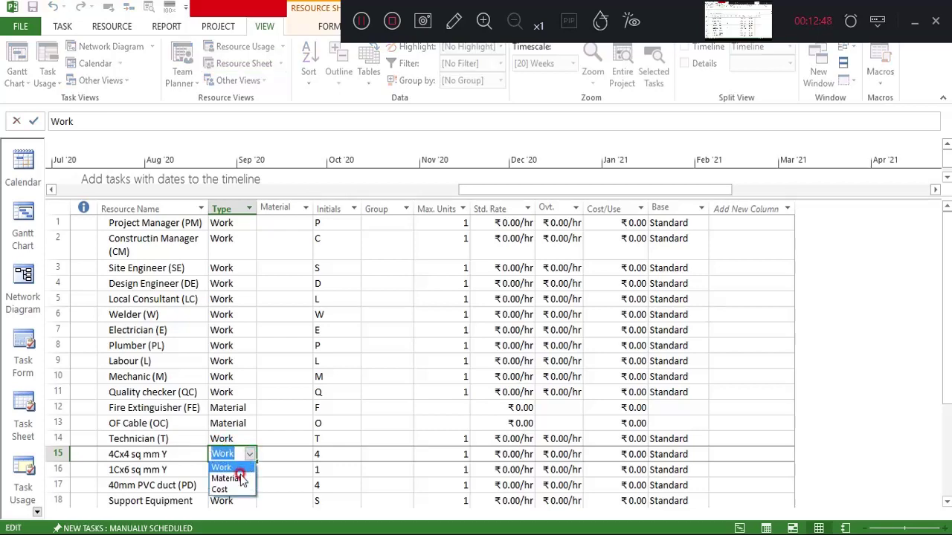
pyautogui.click(231, 473)
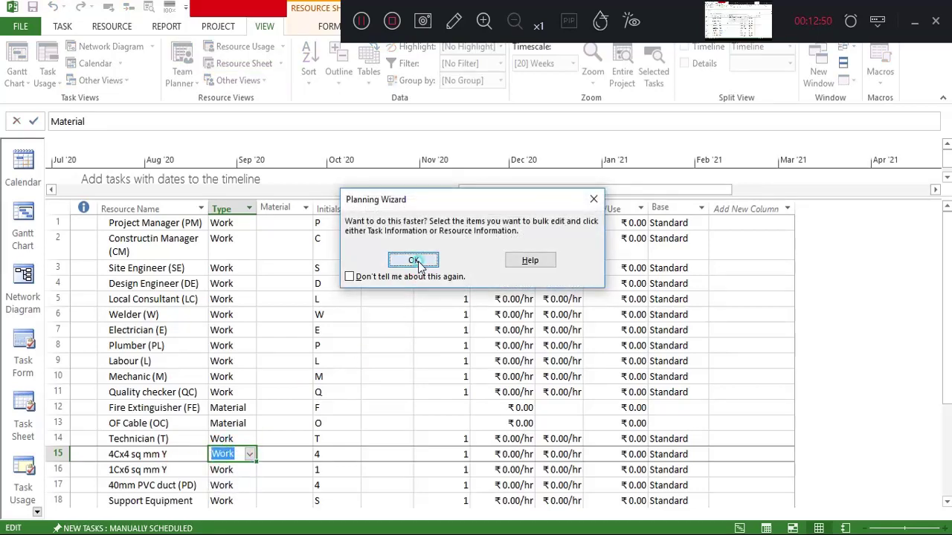
pyautogui.click(414, 260)
pyautogui.click(219, 472)
pyautogui.click(253, 470)
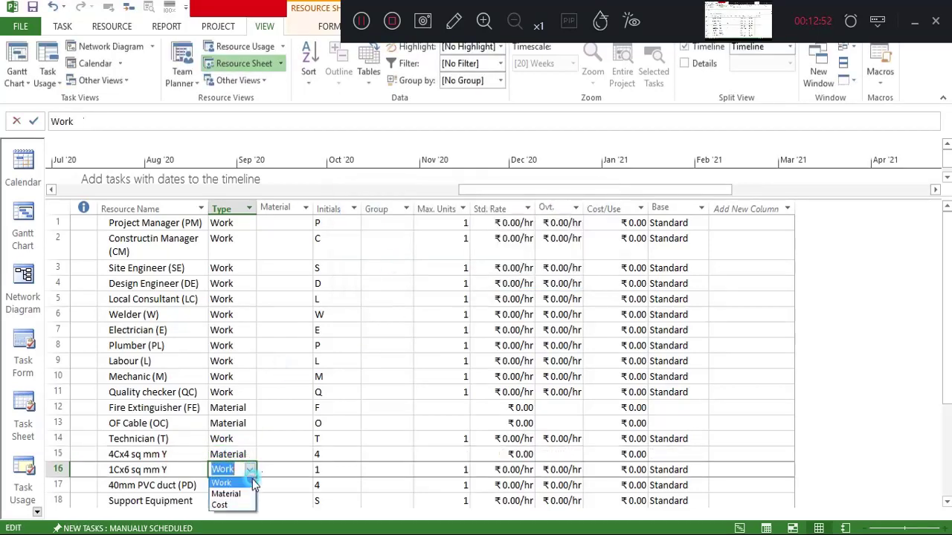
pyautogui.click(240, 491)
pyautogui.click(257, 486)
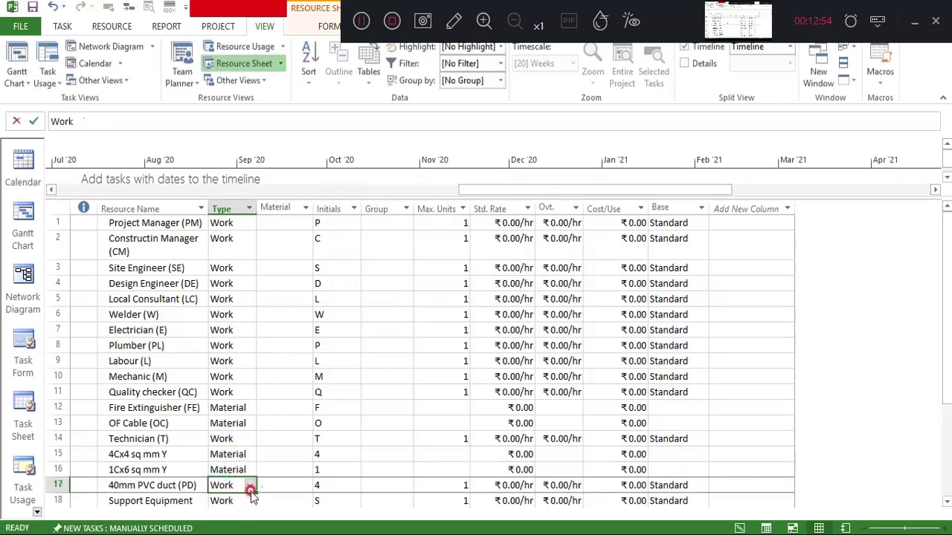
pyautogui.click(250, 486)
pyautogui.click(241, 508)
# Check in LAB 5_RESOURCES.pdf how Support Equipment for antenna fixing and the items after it are listed, then return to Project.
pyautogui.scroll(-2, 242, 475)
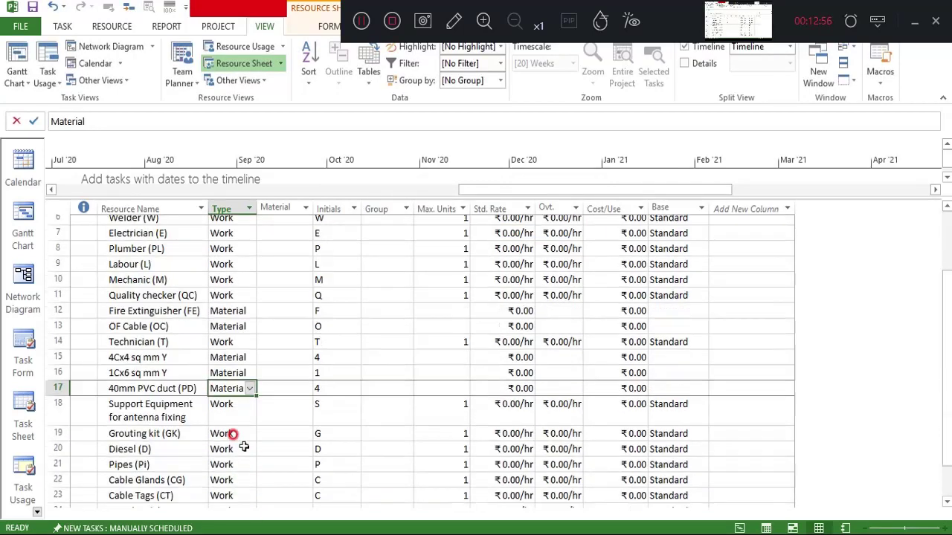
pyautogui.click(218, 399)
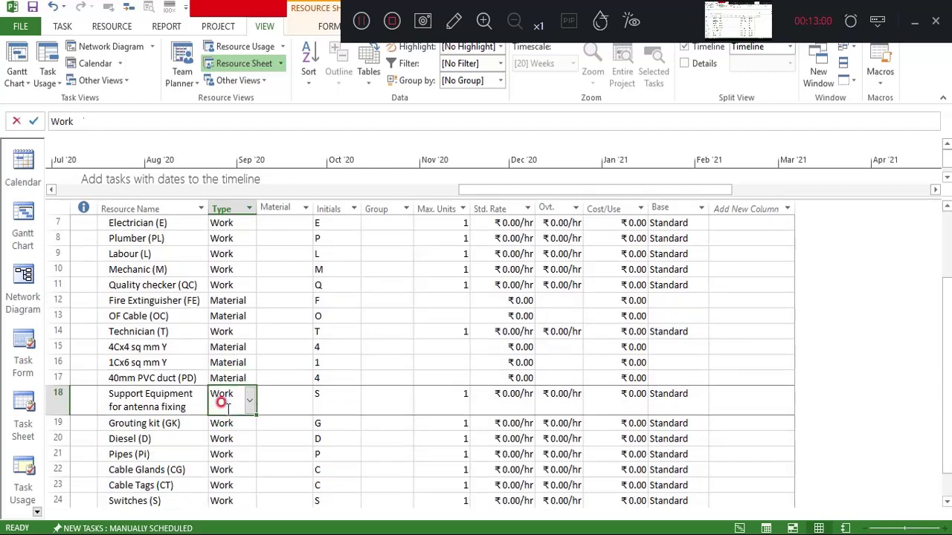
pyautogui.moveTo(670, 531)
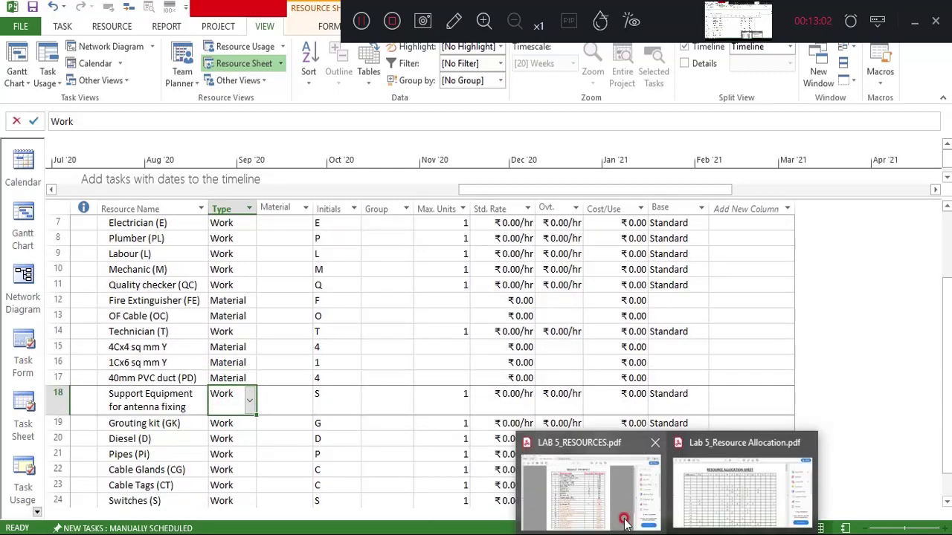
pyautogui.click(600, 504)
pyautogui.scroll(-1, 302, 411)
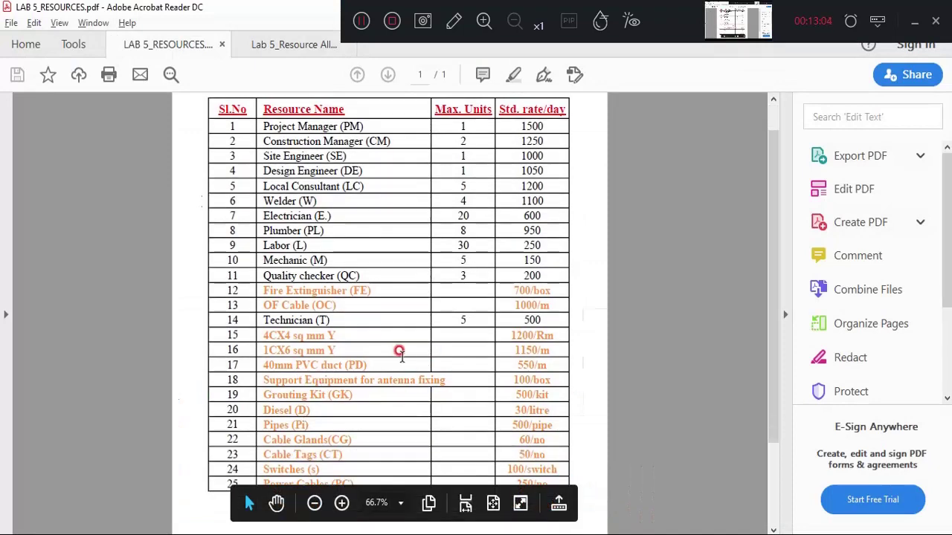
pyautogui.scroll(-1, 344, 364)
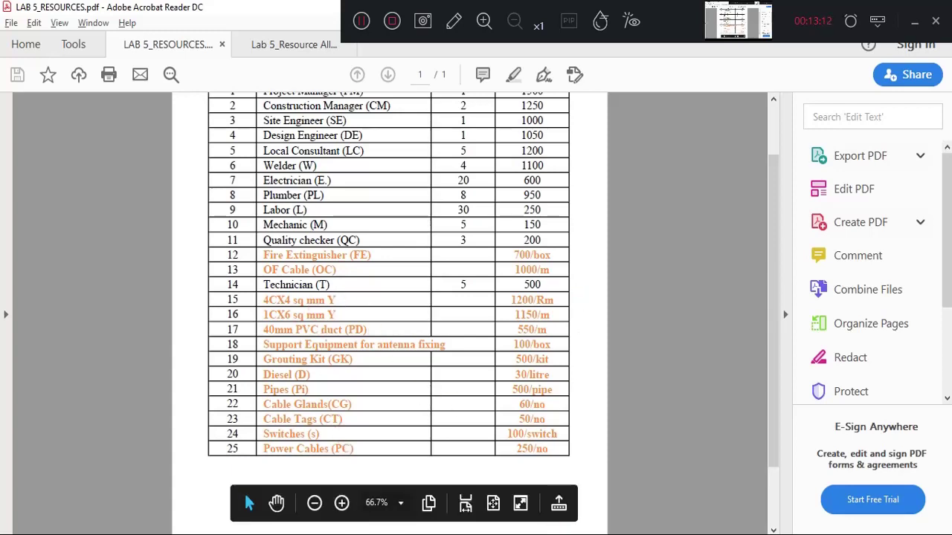
pyautogui.click(570, 499)
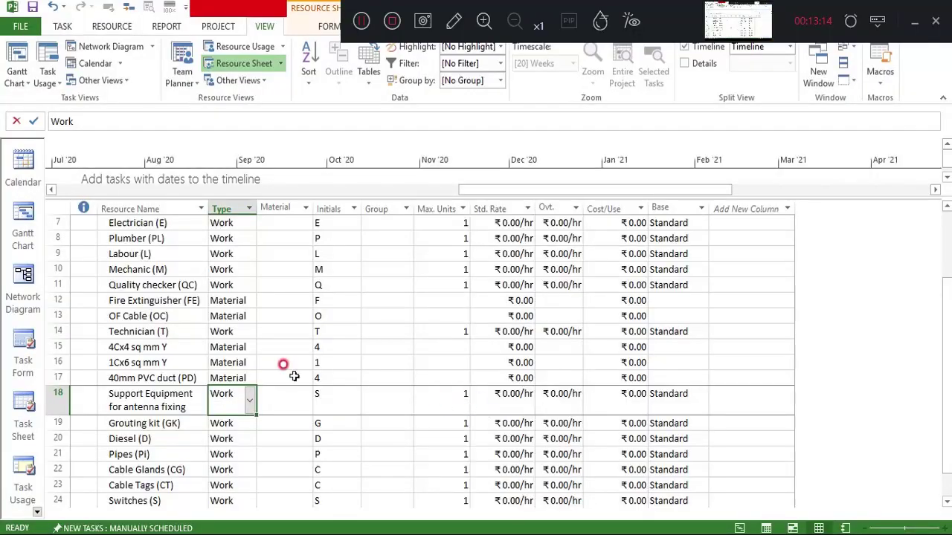
# Change the resource type of Grouting kit (GK) and Diesel (D) to Material.
pyautogui.click(224, 415)
pyautogui.click(232, 424)
pyautogui.click(249, 423)
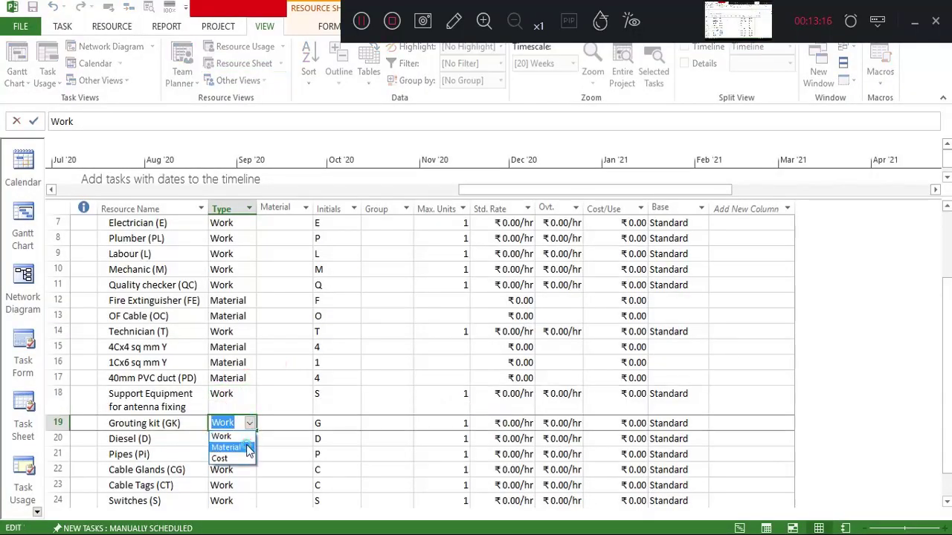
pyautogui.click(233, 443)
pyautogui.click(413, 260)
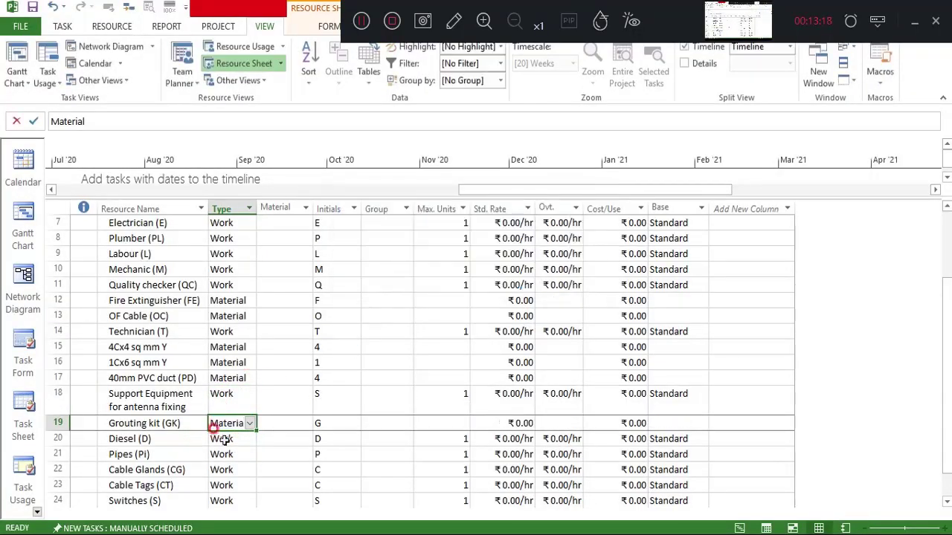
pyautogui.click(250, 438)
pyautogui.click(238, 458)
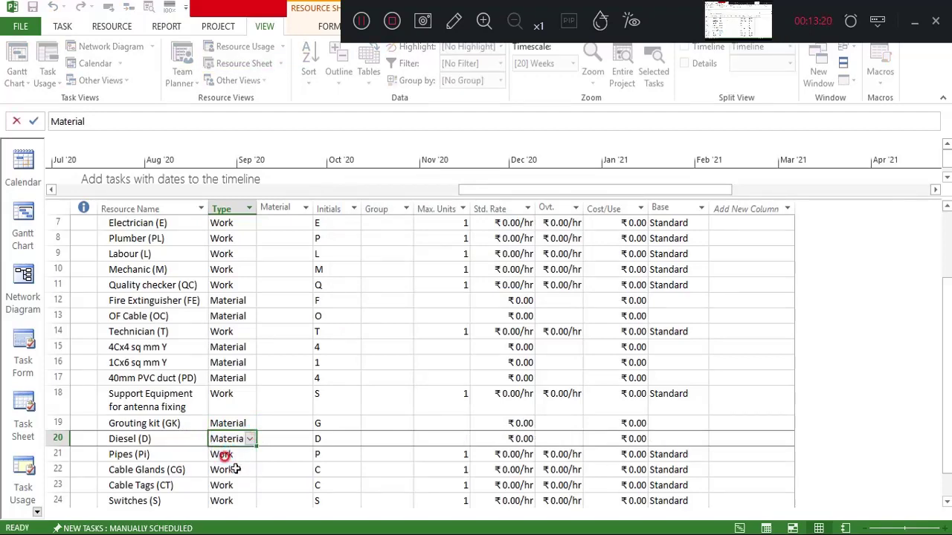
# Change the resource type of Pipes (Pi) and Cable Glands (CG) to Material.
pyautogui.click(243, 454)
pyautogui.click(250, 454)
pyautogui.click(237, 474)
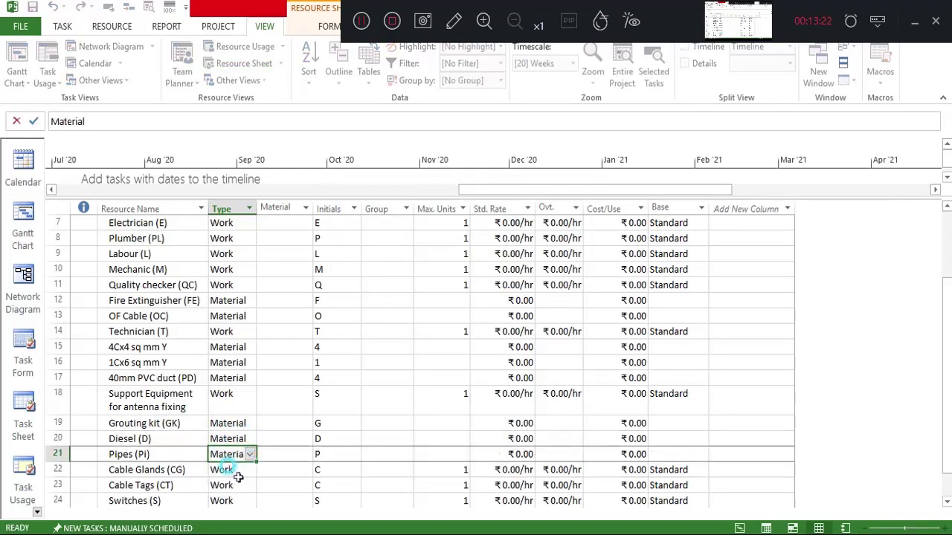
pyautogui.click(237, 469)
pyautogui.click(249, 470)
pyautogui.click(238, 489)
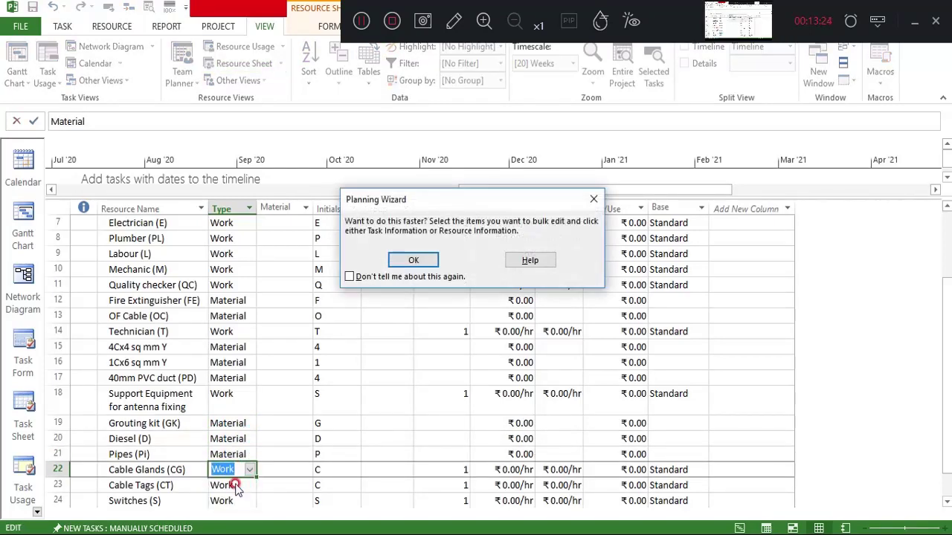
pyautogui.click(414, 259)
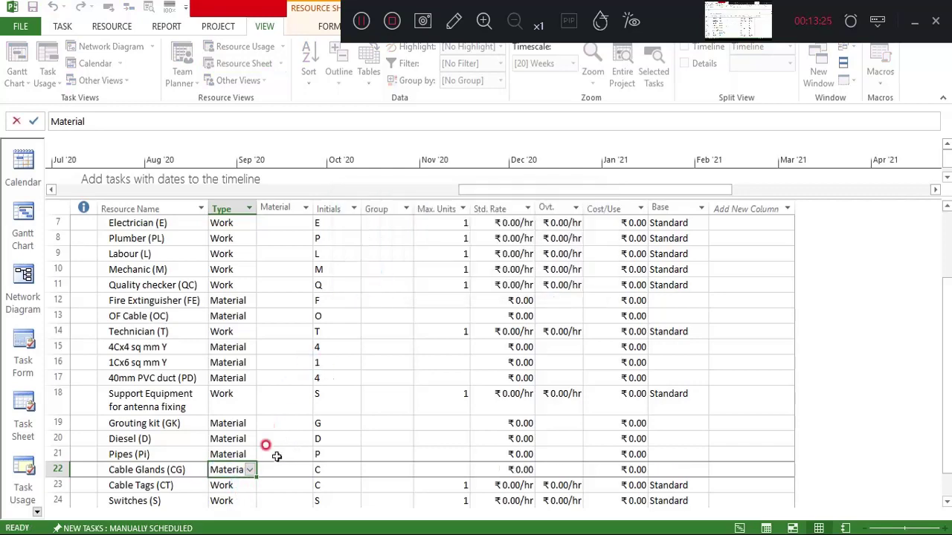
# Change the resource type of Cable Tags (CT) and Switches (S) to Material.
pyautogui.click(237, 484)
pyautogui.click(250, 485)
pyautogui.click(238, 503)
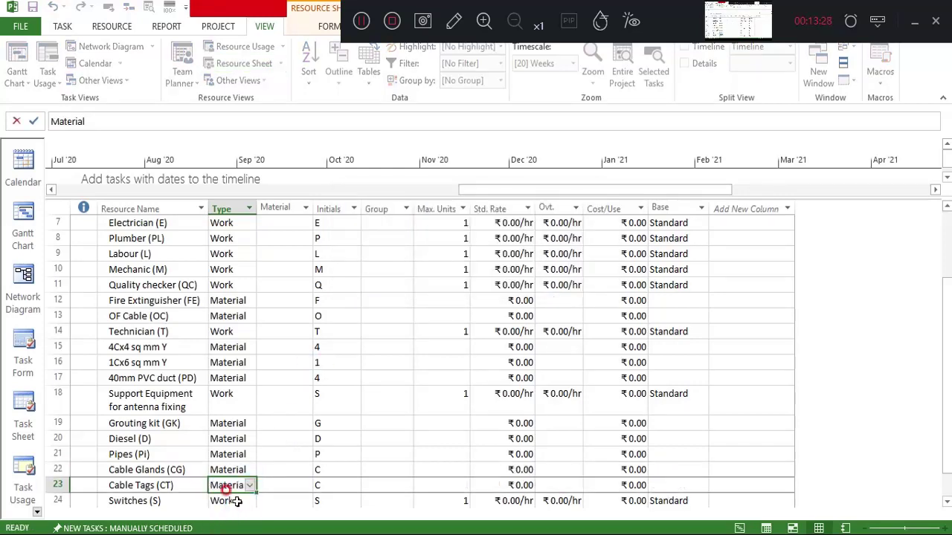
pyautogui.click(236, 500)
pyautogui.click(250, 501)
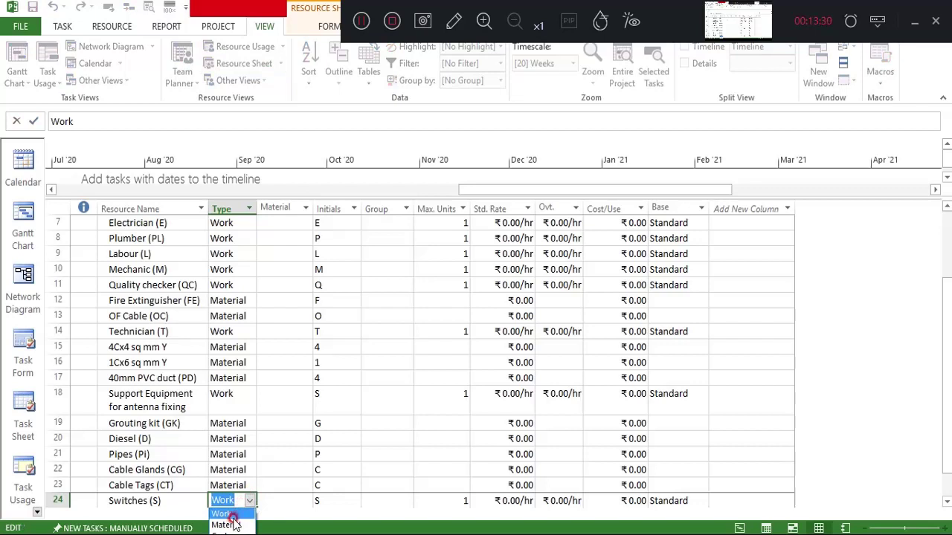
pyautogui.click(233, 519)
pyautogui.click(250, 500)
pyautogui.click(238, 521)
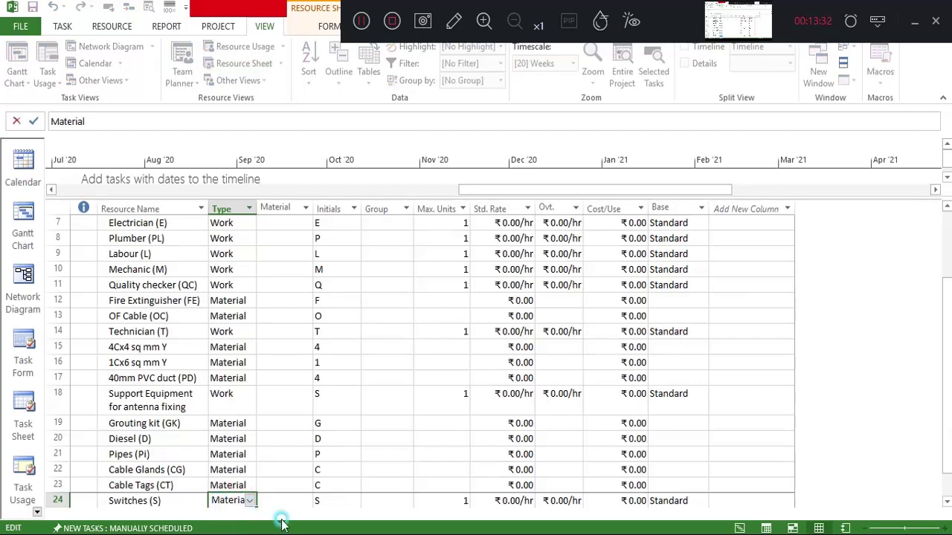
pyautogui.click(337, 454)
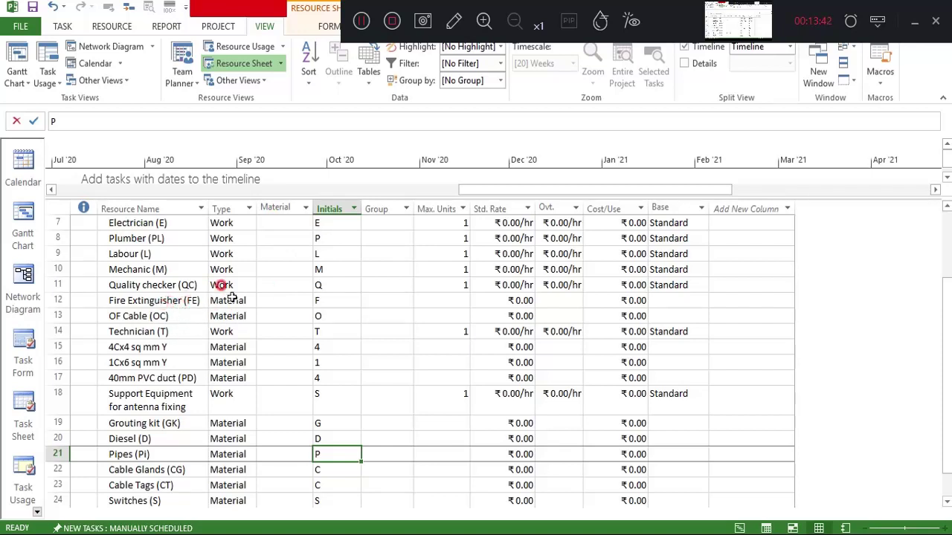
# Look up the units of the material items in the rate column of LAB 5_RESOURCES.pdf, then return to Fire Extinguisher's material label in Project.
pyautogui.click(271, 302)
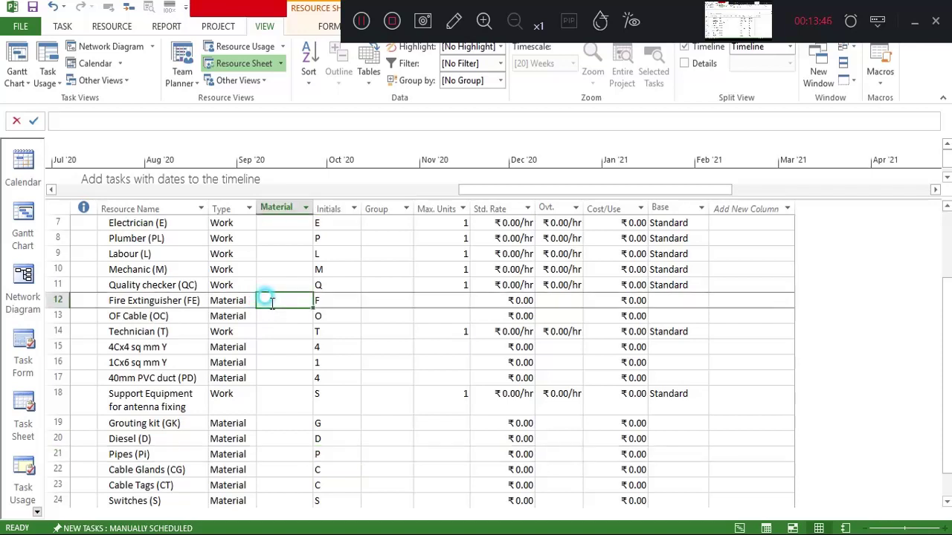
pyautogui.click(601, 473)
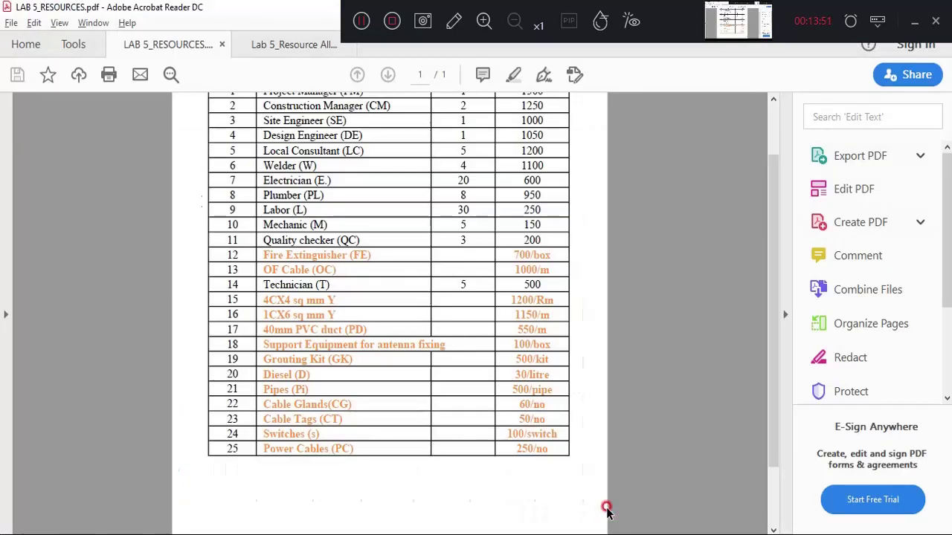
pyautogui.click(606, 512)
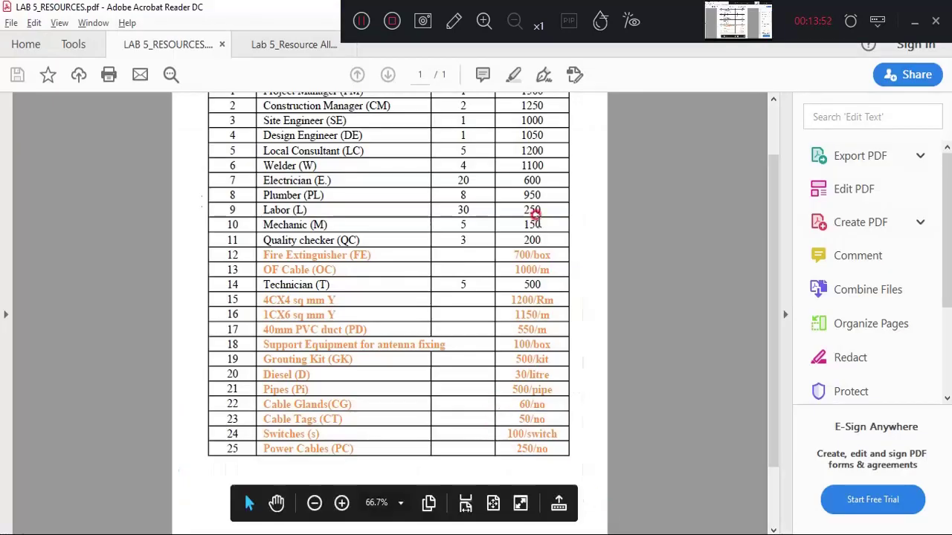
pyautogui.scroll(2, 534, 215)
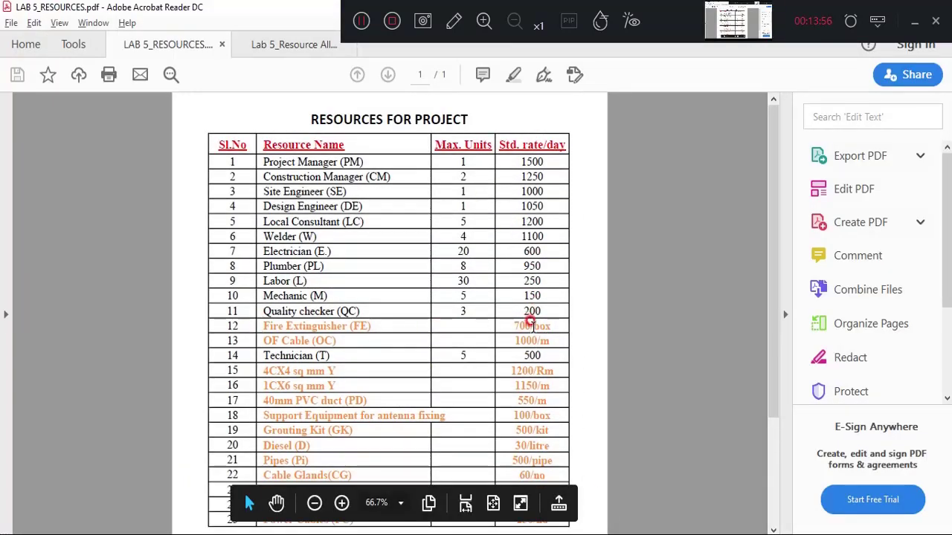
pyautogui.moveTo(530, 322); pyautogui.dragTo(544, 357)
pyautogui.click(542, 371)
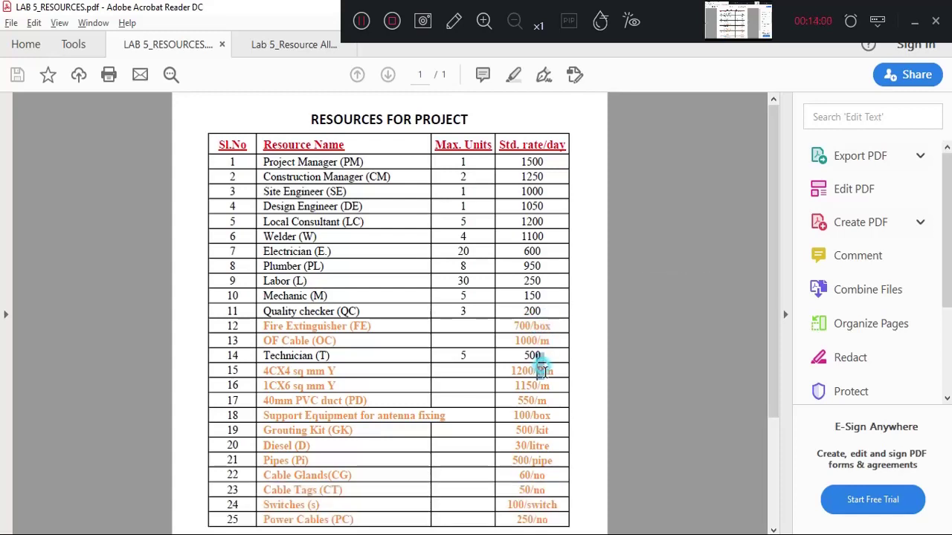
pyautogui.doubleClick(542, 371)
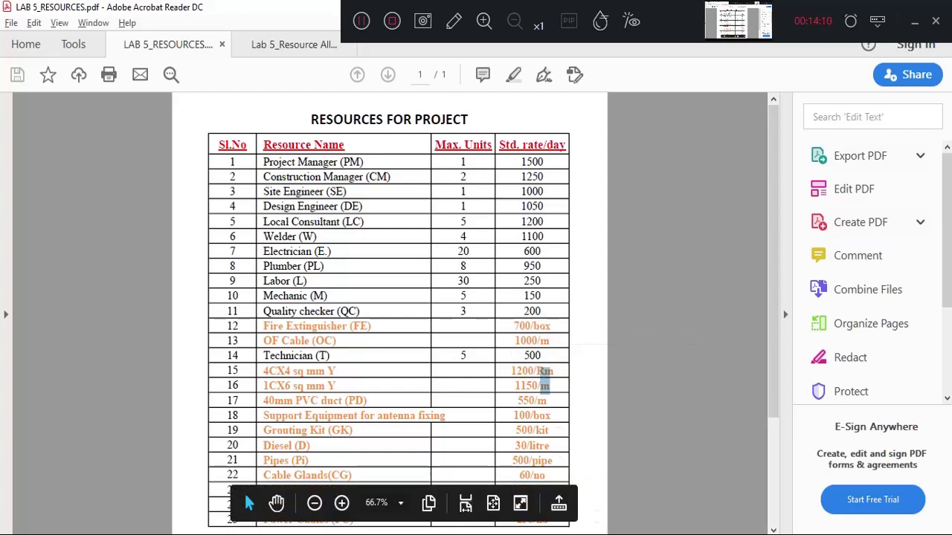
pyautogui.moveTo(530, 534)
pyautogui.click(586, 497)
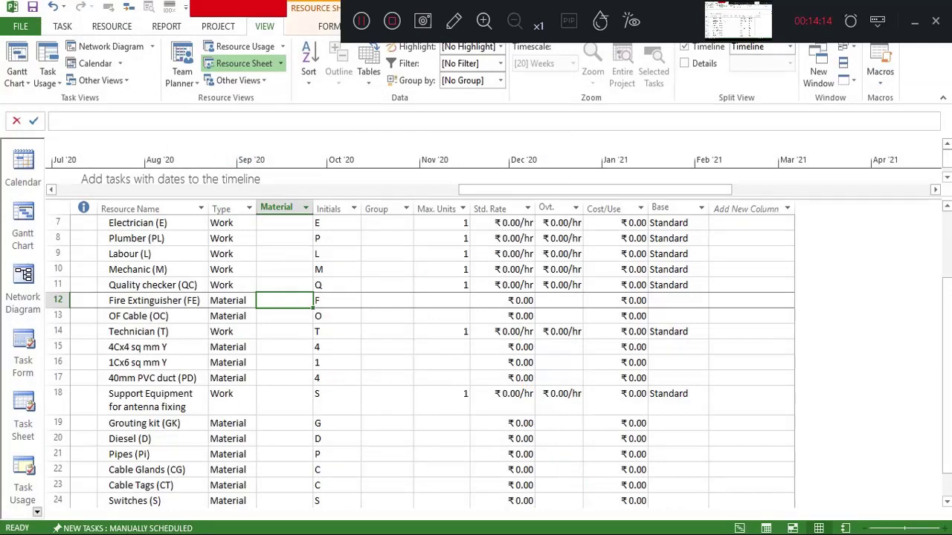
# Enter the material label BOX for Fire Extinguisher (FE) and METER for OF Cable (OC).
pyautogui.write('BO')
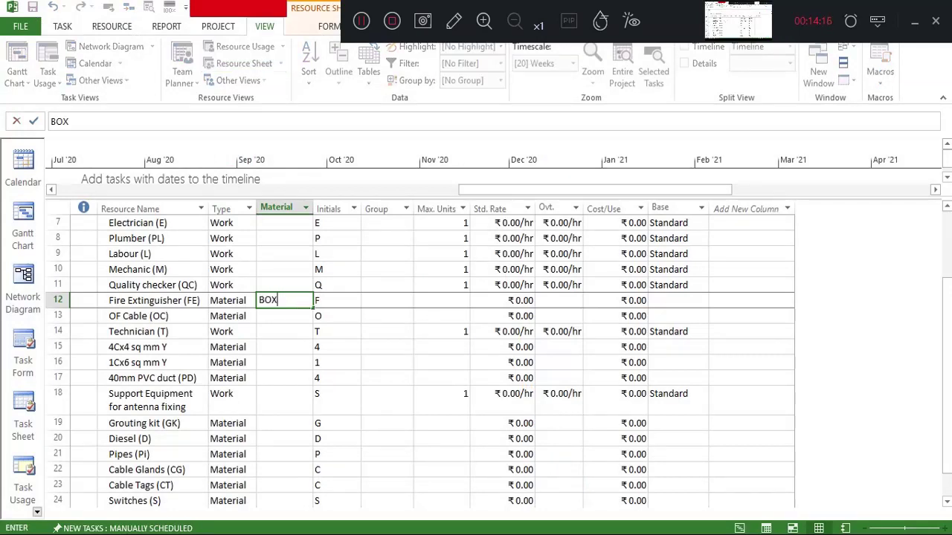
pyautogui.write('X')
pyautogui.click(289, 315)
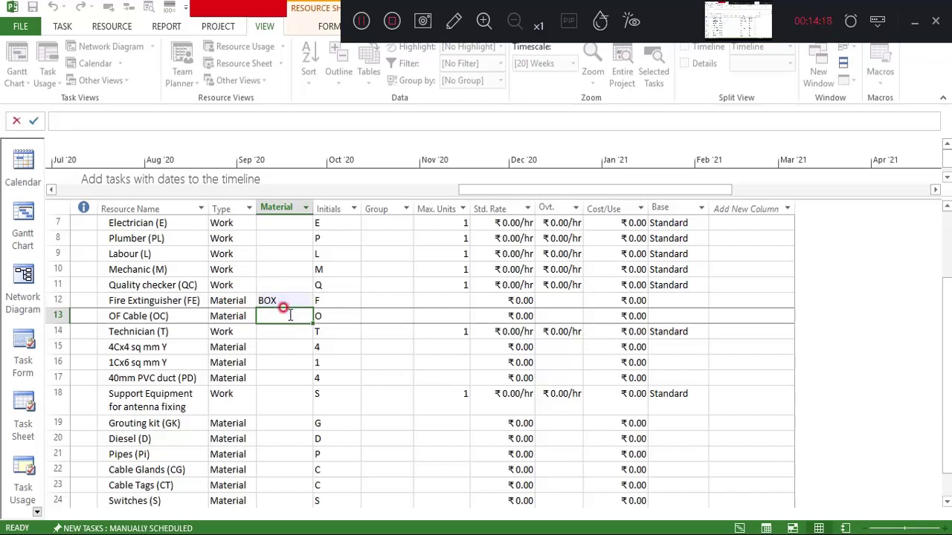
pyautogui.write('METER')
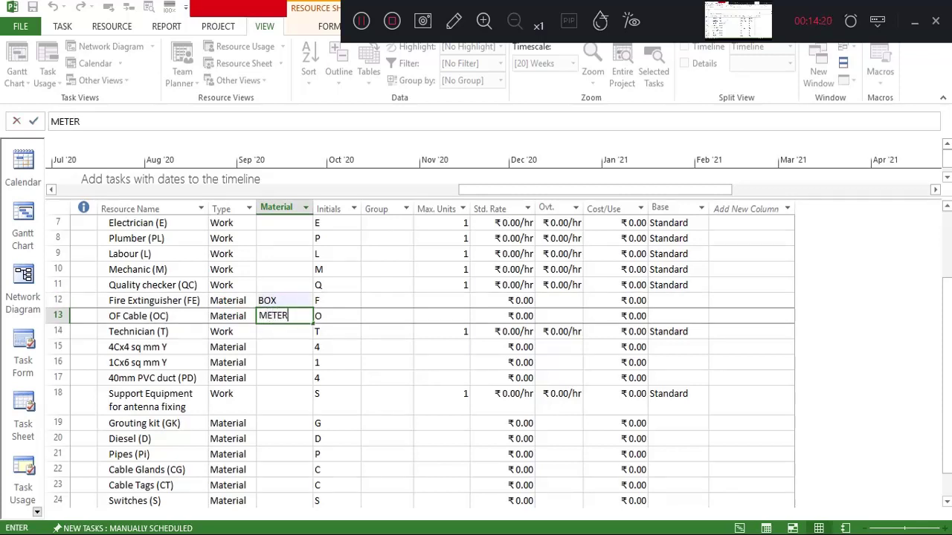
# Enter the material label RM for 4Cx4 sq mm Y and METER for 1Cx6 sq mm Y.
pyautogui.click(264, 342)
pyautogui.write('RN')
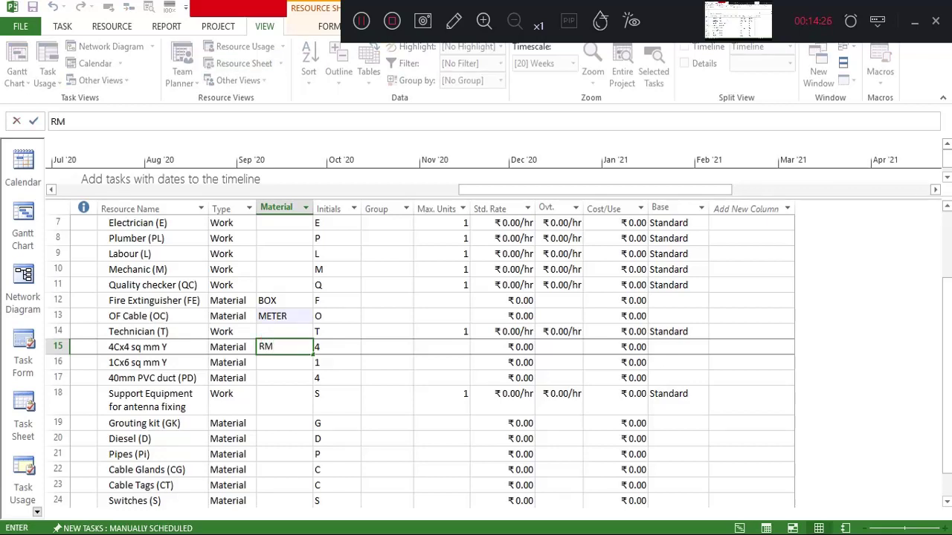
pyautogui.click(269, 363)
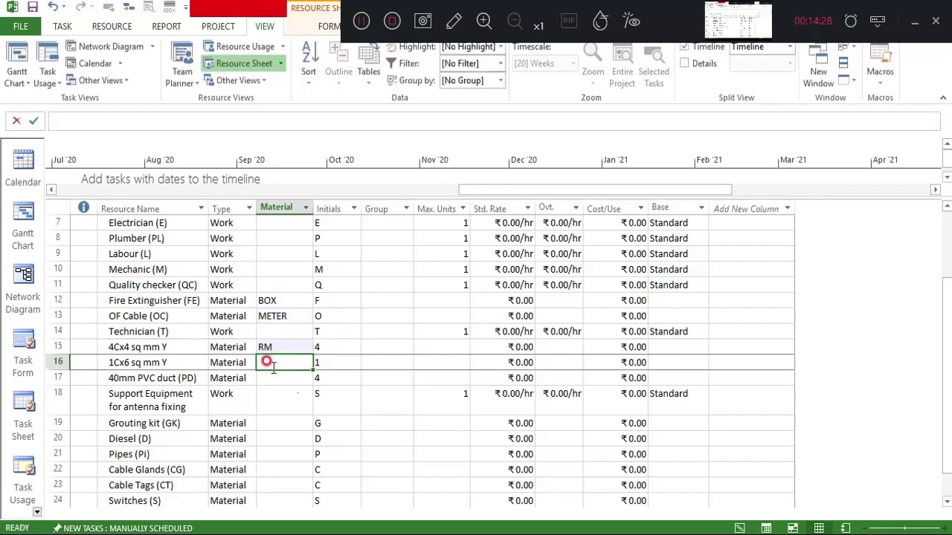
pyautogui.write('METER')
pyautogui.click(276, 378)
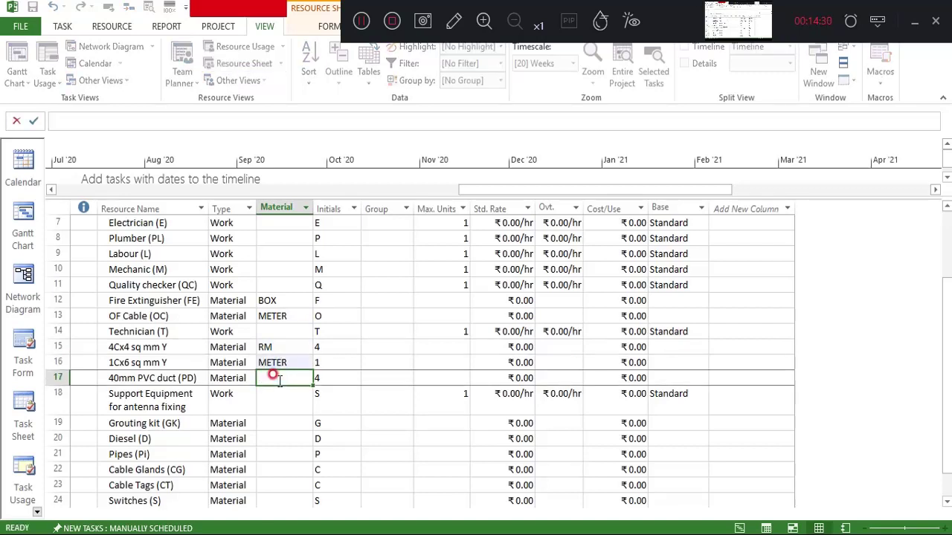
# Review the types and material labels of the resources throughout the Resource Sheet.
pyautogui.click(273, 255)
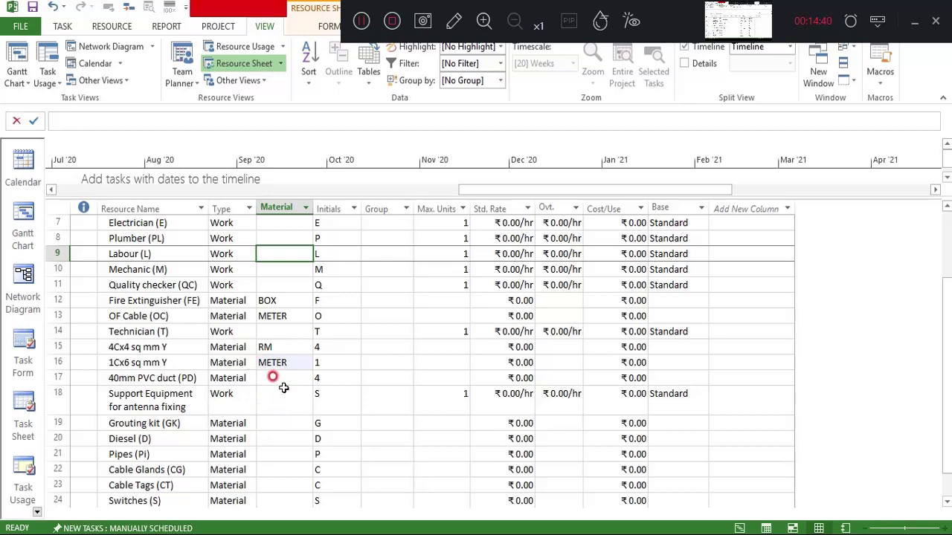
pyautogui.scroll(-2, 283, 385)
pyautogui.scroll(3, 272, 436)
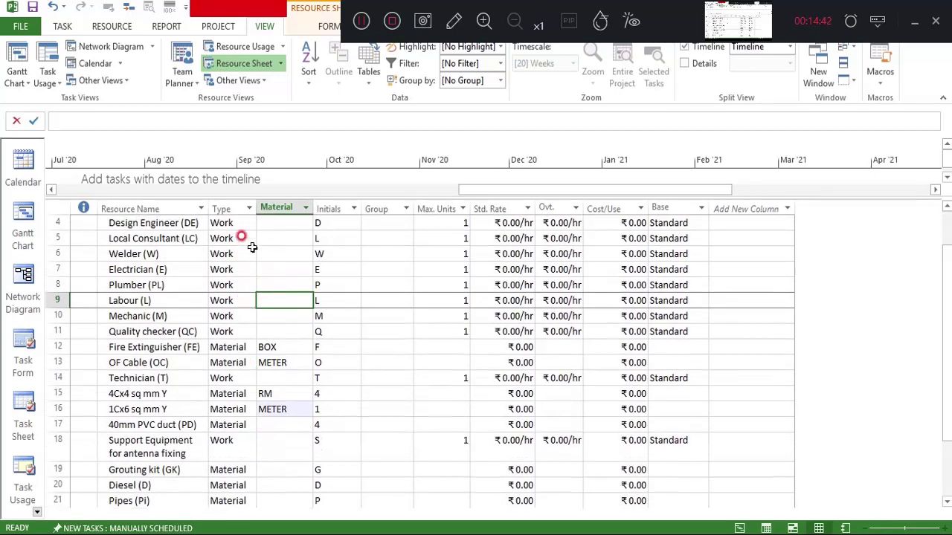
pyautogui.scroll(-4, 266, 334)
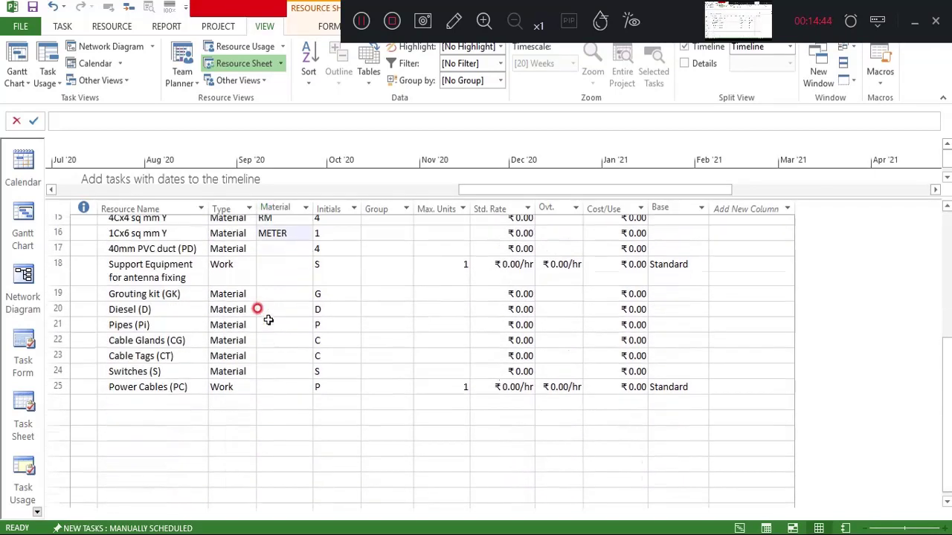
pyautogui.scroll(2, 269, 320)
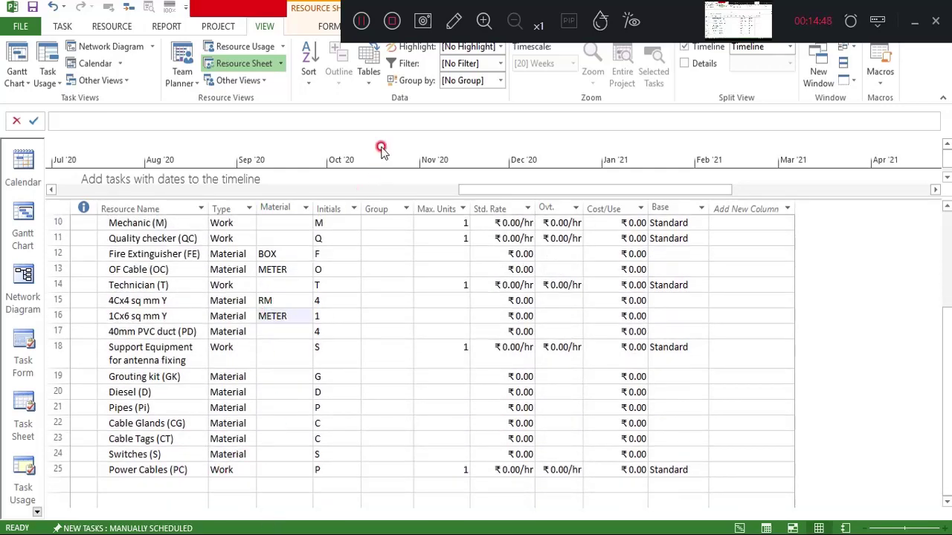
pyautogui.click(360, 21)
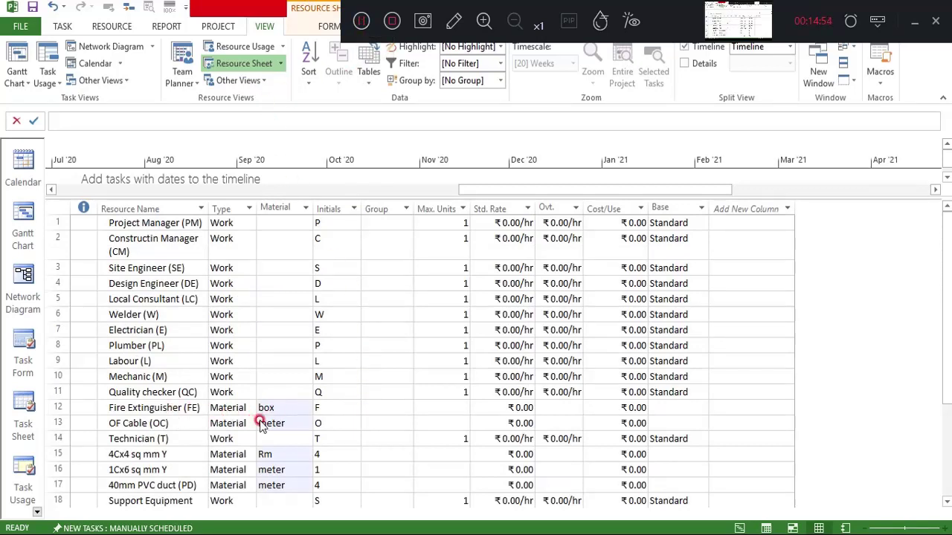
pyautogui.scroll(-1, 294, 426)
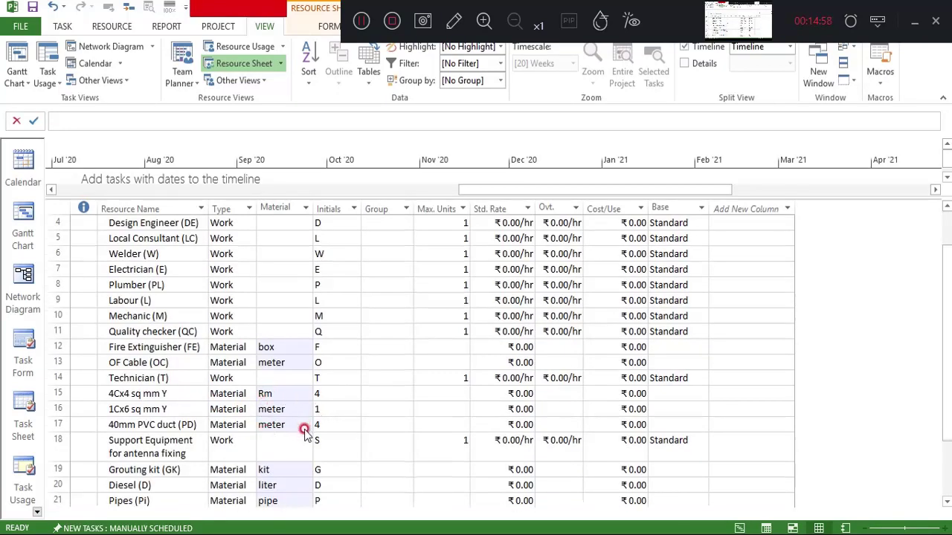
# Look up the resources' maximum units in LAB 5_RESOURCES.pdf, then return to the LAB 5_0 Resource Sheet in Project.
pyautogui.scroll(-1, 281, 430)
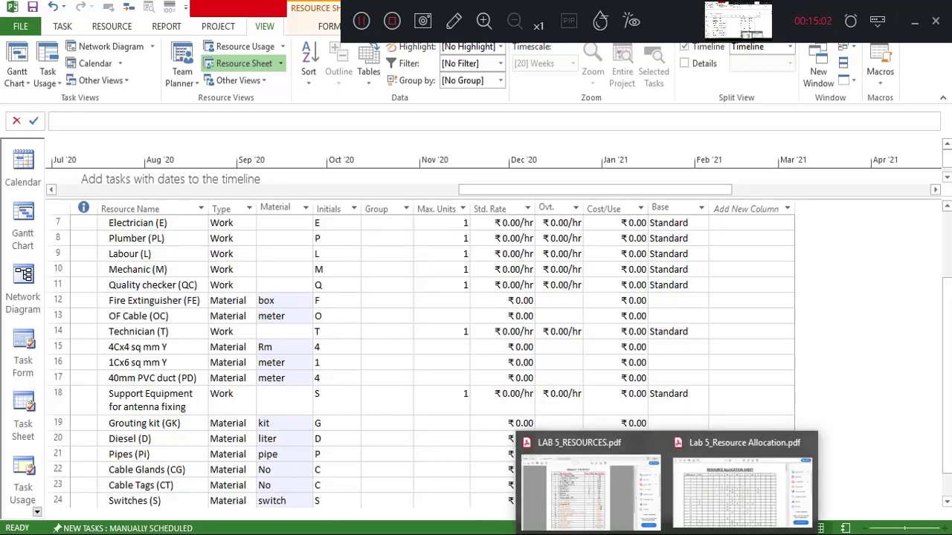
pyautogui.click(601, 492)
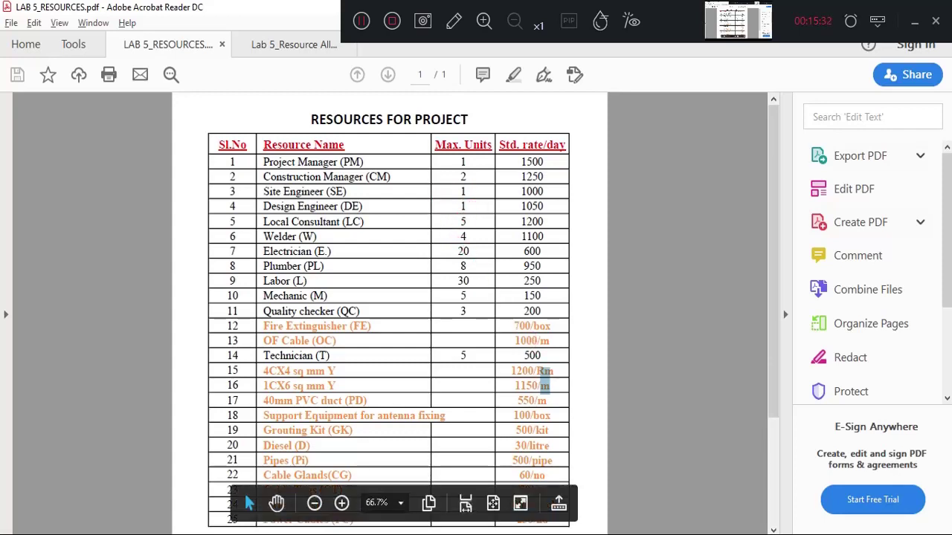
pyautogui.moveTo(632, 534)
pyautogui.moveTo(529, 533)
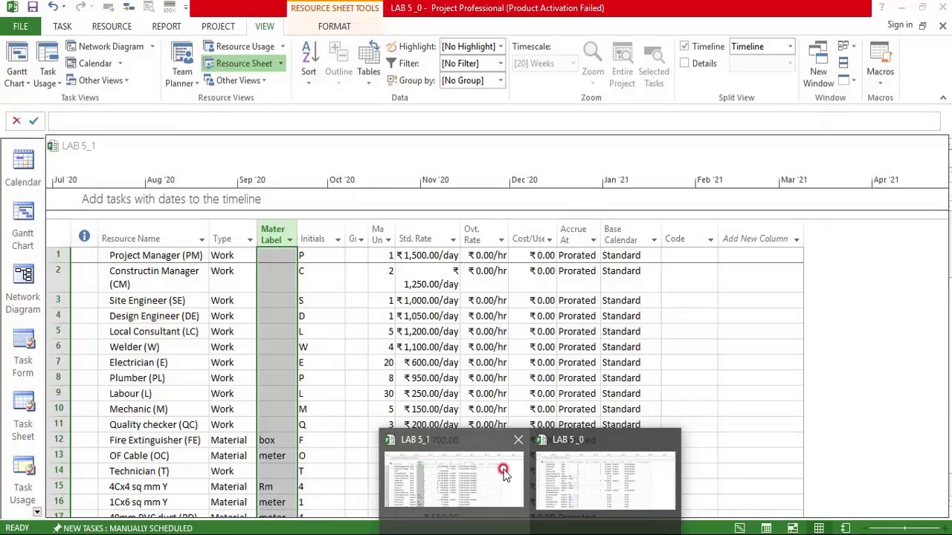
pyautogui.click(567, 470)
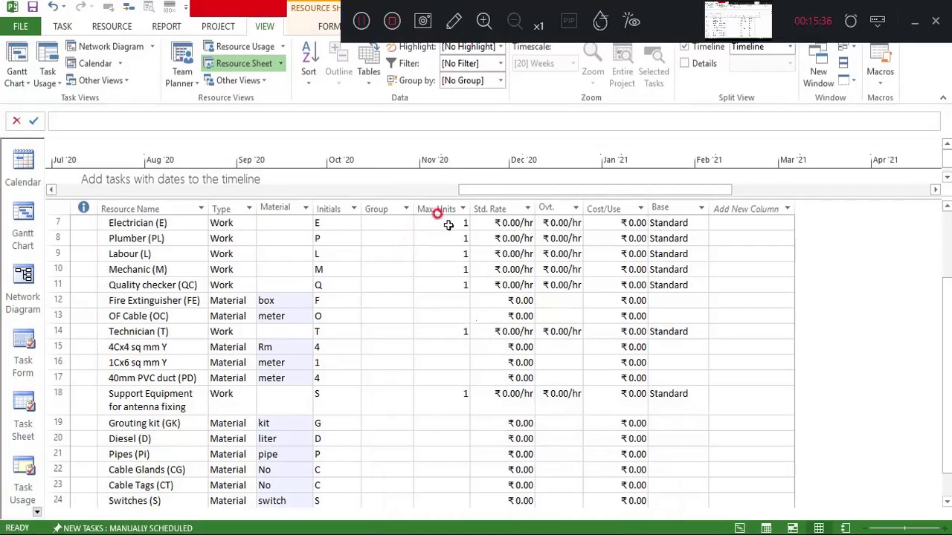
# Set the maximum units of Plumber (PL) to 2 and Quality checker (QC) to 5.
pyautogui.click(441, 221)
pyautogui.click(456, 238)
pyautogui.click(462, 235)
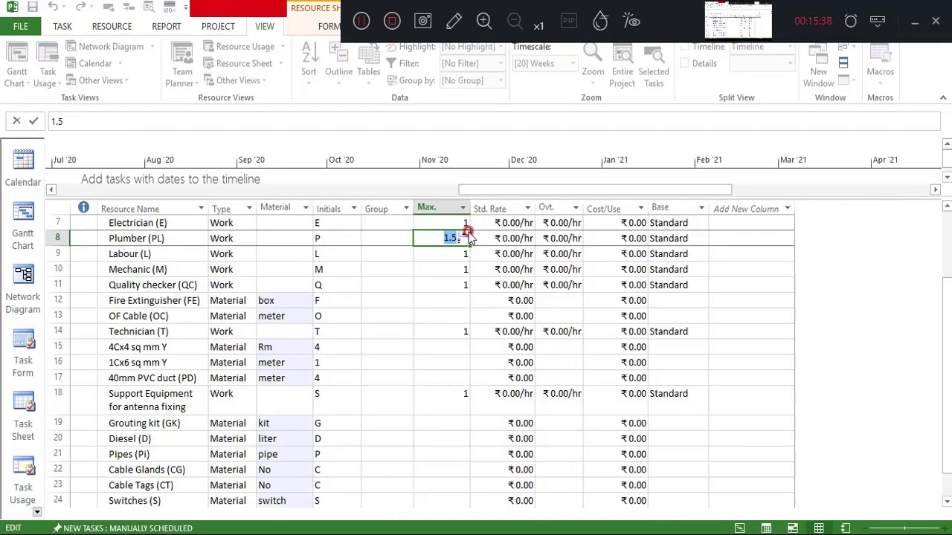
pyautogui.click(457, 285)
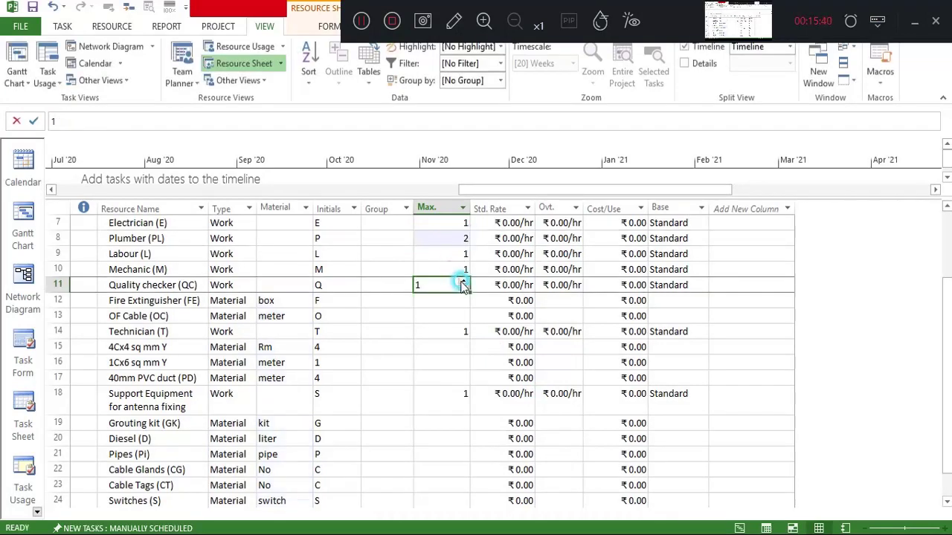
pyautogui.click(464, 281)
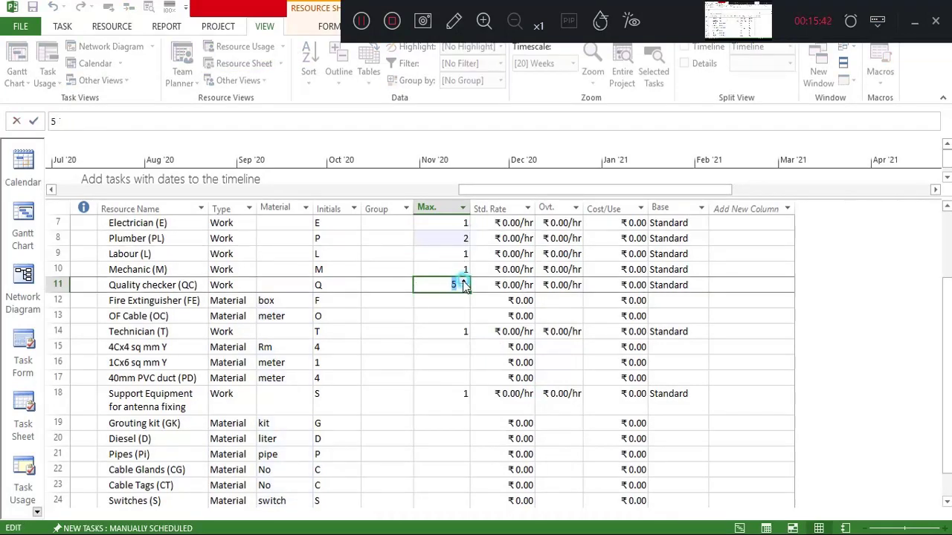
pyautogui.click(452, 300)
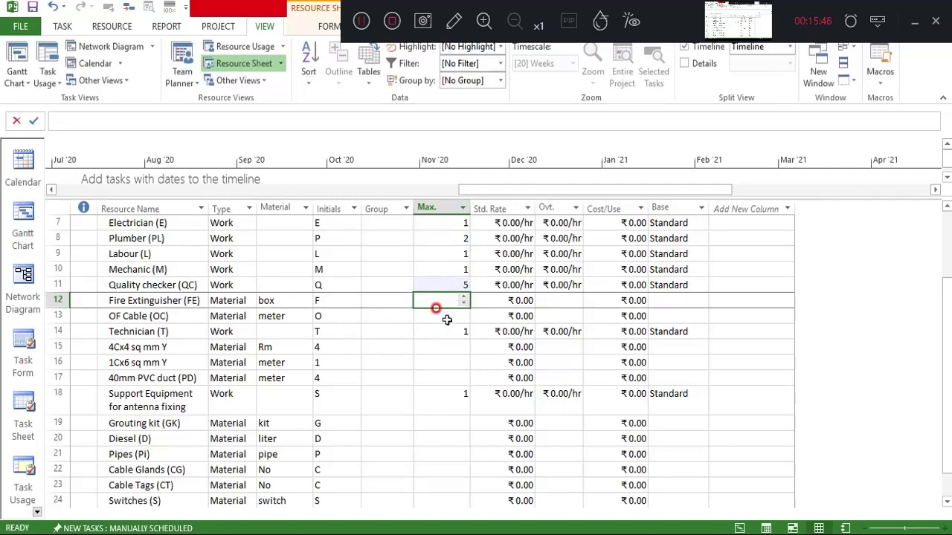
# Set the maximum units of Constructin Manager (CM) to 2.
pyautogui.scroll(2, 446, 320)
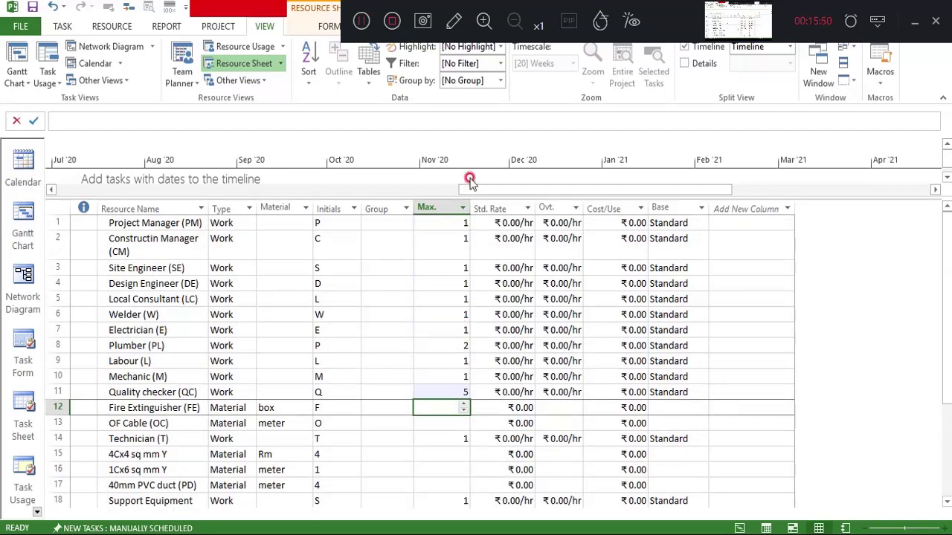
pyautogui.click(444, 223)
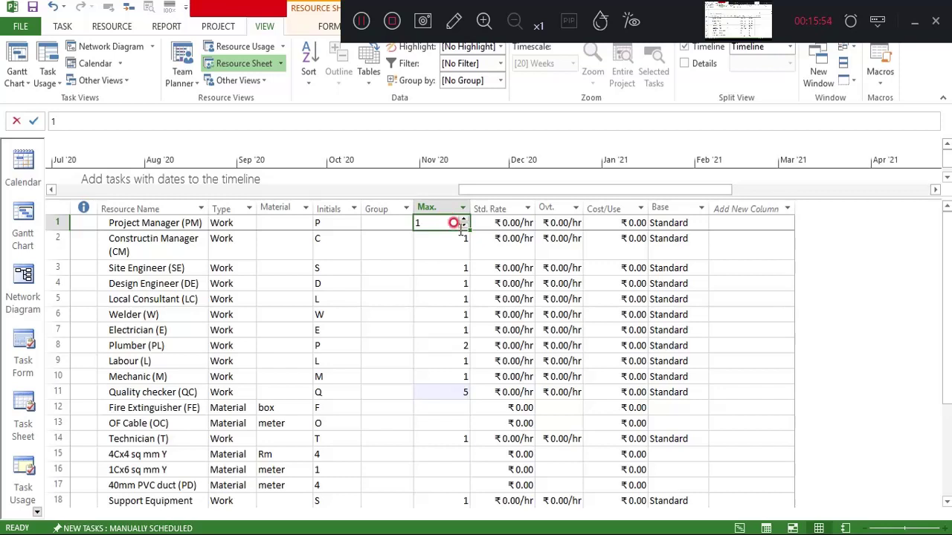
pyautogui.click(460, 240)
pyautogui.click(463, 236)
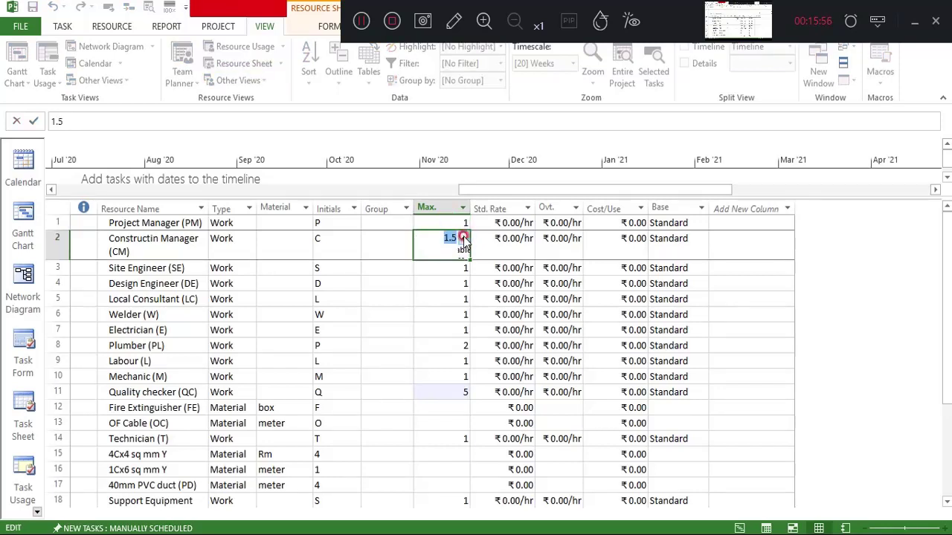
pyautogui.click(464, 236)
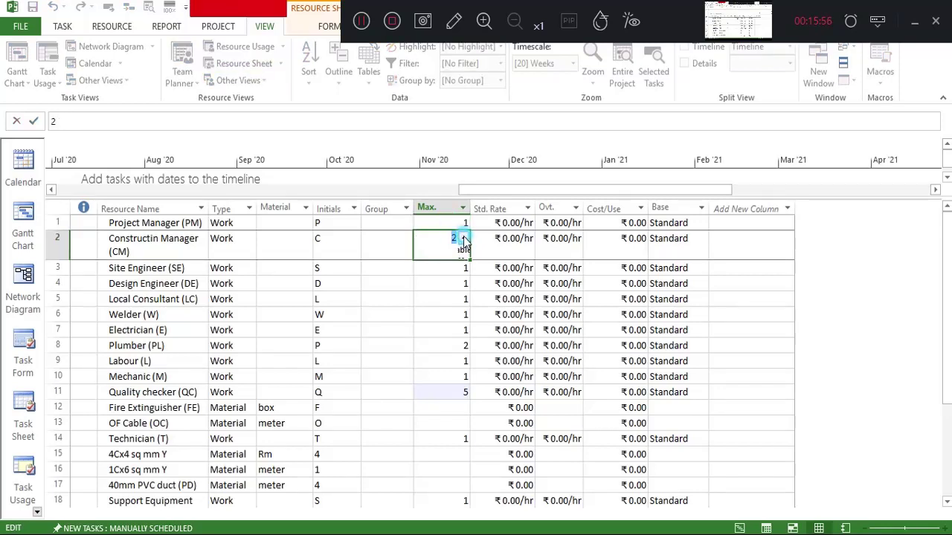
pyautogui.click(459, 286)
# Set the maximum units of Local Consultant (LC) to 5.
pyautogui.click(440, 300)
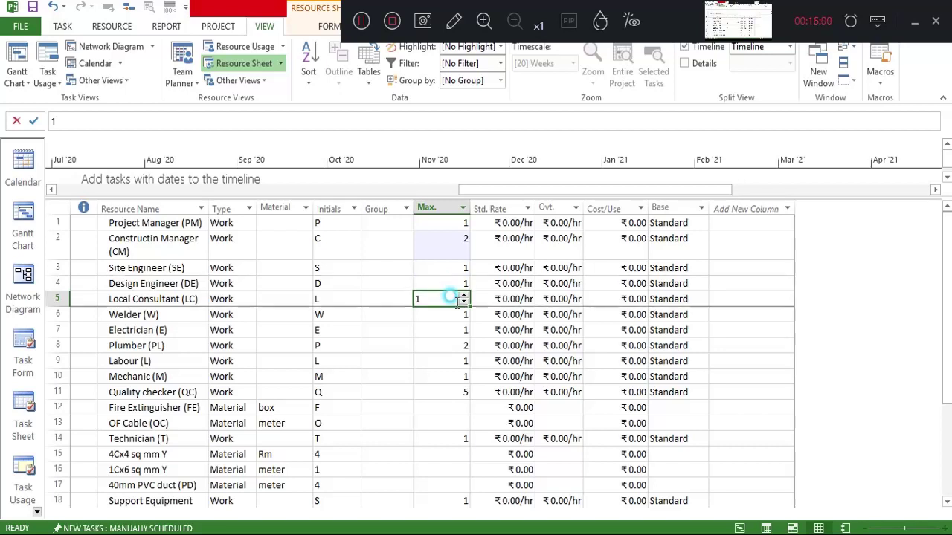
pyautogui.click(463, 296)
pyautogui.click(462, 296)
pyautogui.click(463, 296)
pyautogui.click(462, 296)
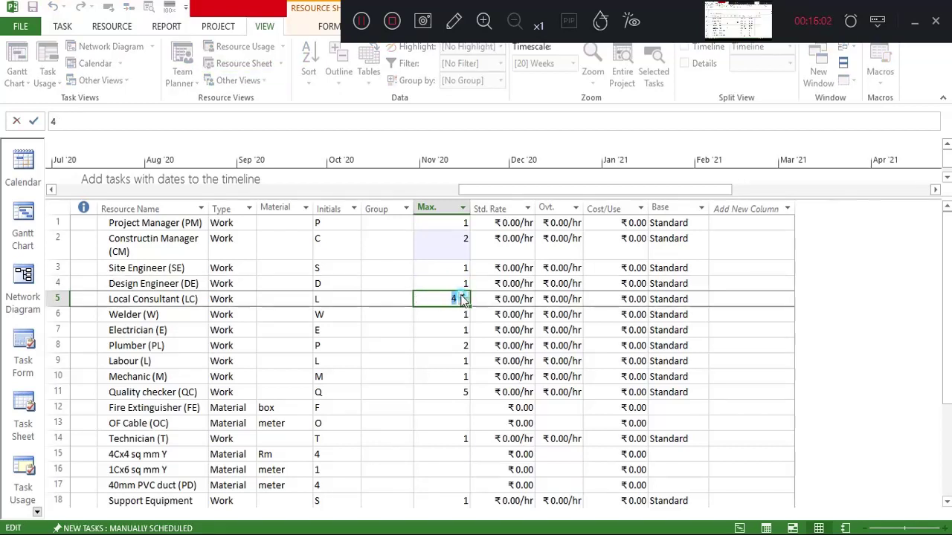
pyautogui.click(462, 296)
pyautogui.click(463, 296)
pyautogui.click(462, 296)
pyautogui.click(464, 302)
pyautogui.click(464, 302)
pyautogui.click(458, 329)
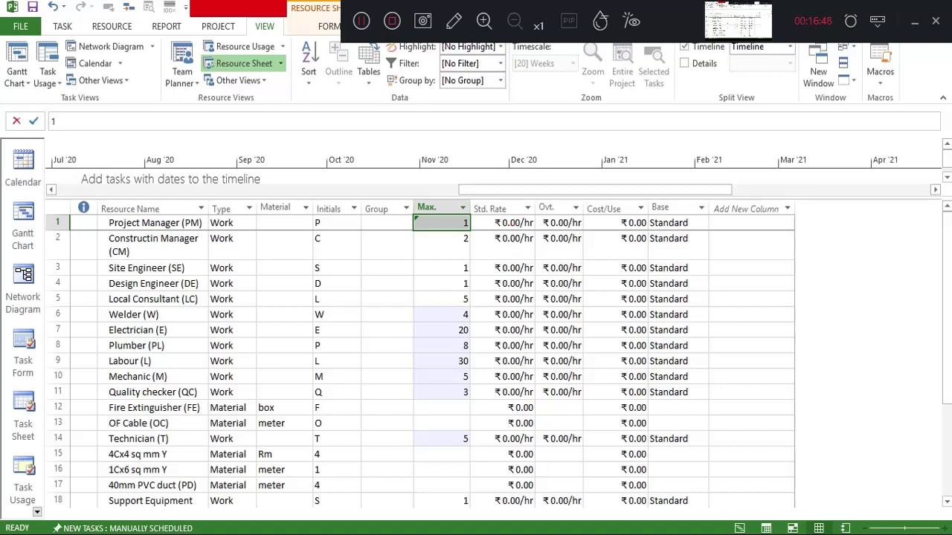
# Look up the standard rates per day in LAB 5_RESOURCES.pdf, then return to the LAB 5_0 Resource Sheet in Project.
pyautogui.click(595, 506)
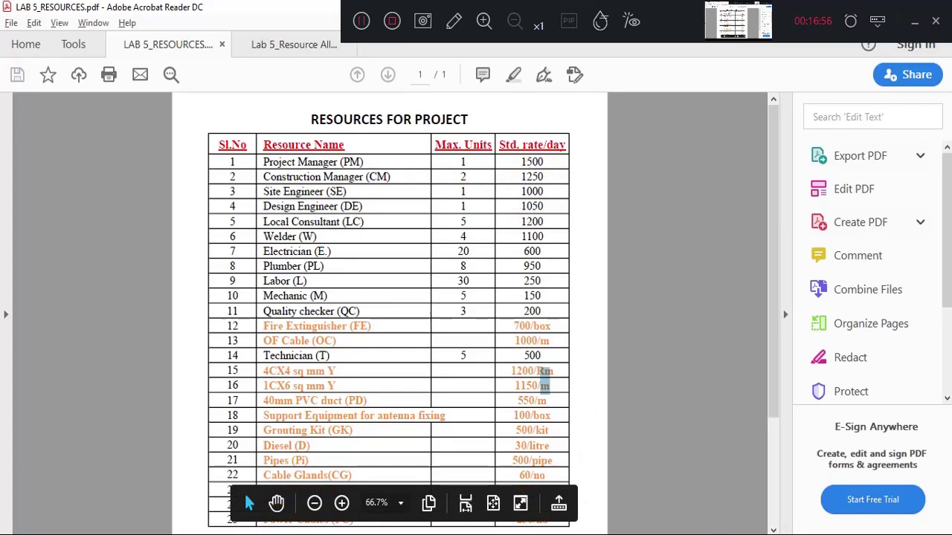
pyautogui.moveTo(530, 534)
pyautogui.click(569, 487)
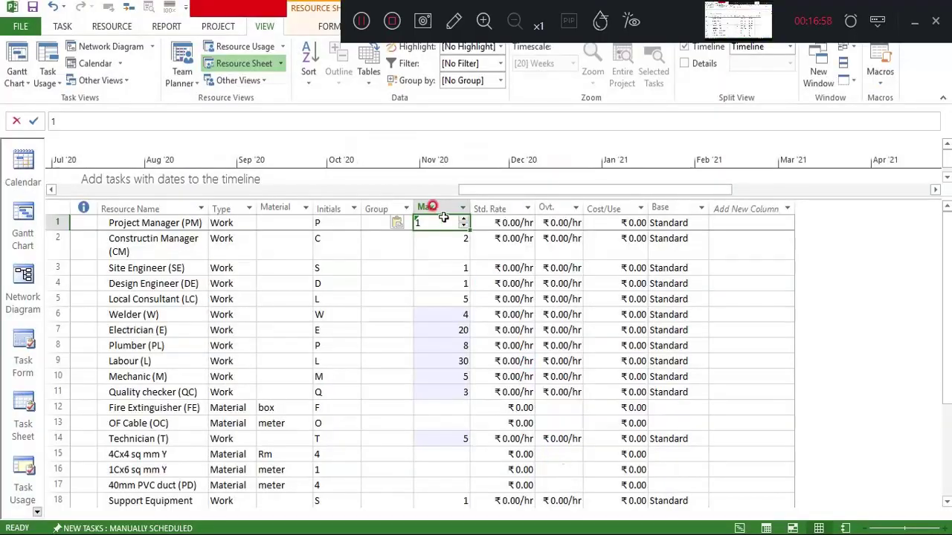
# Enter a standard rate of 1500 for Project Manager (PM) without a time unit.
pyautogui.click(489, 220)
pyautogui.write('1')
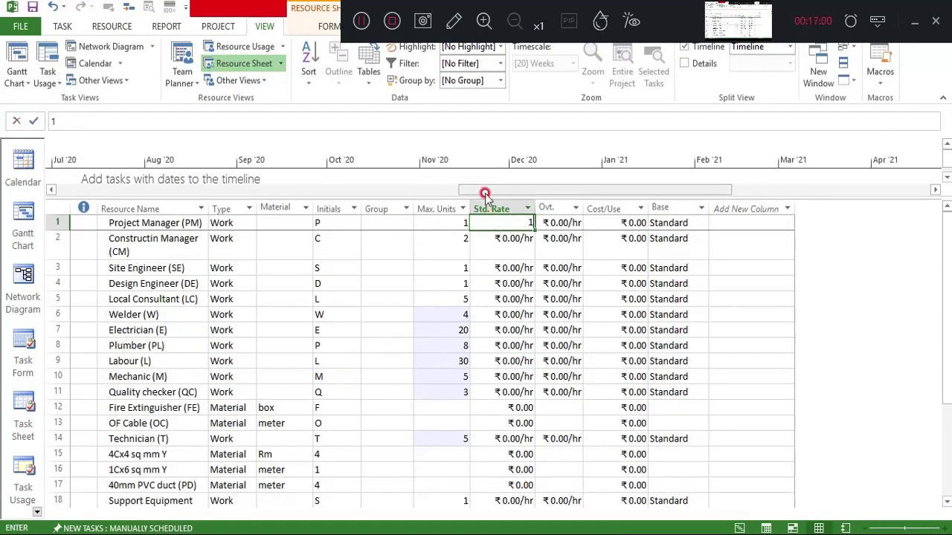
pyautogui.write('500')
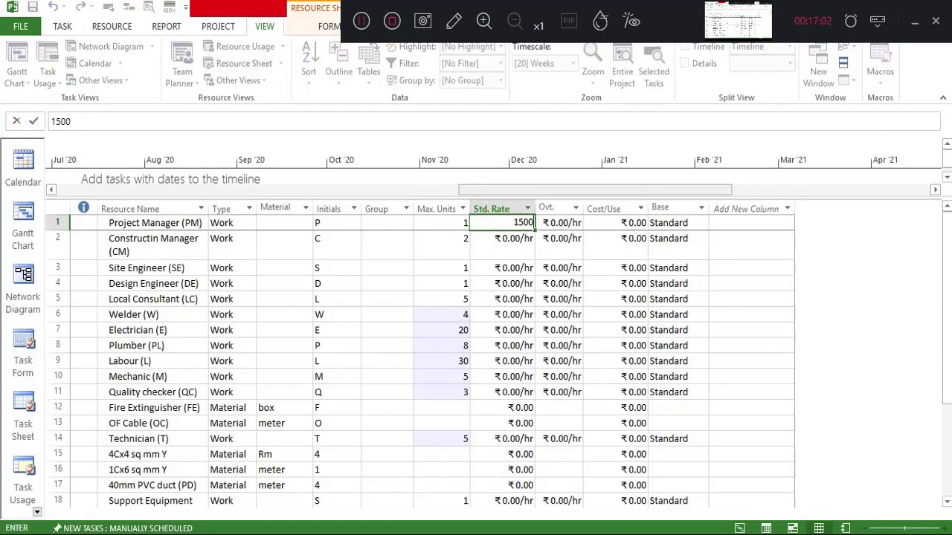
pyautogui.press('Return')
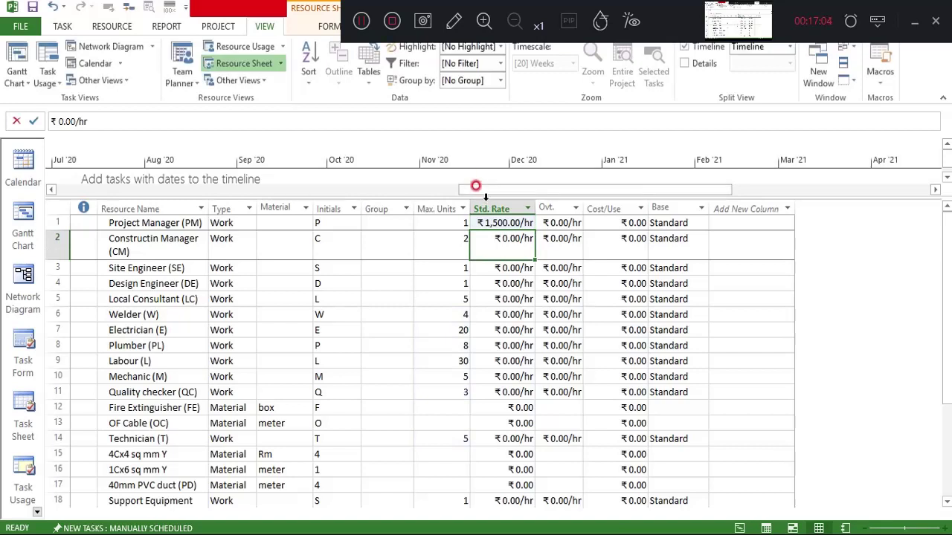
# Set the standard rate of Project Manager (PM) to 1500 per day.
pyautogui.click(495, 223)
pyautogui.write('1500')
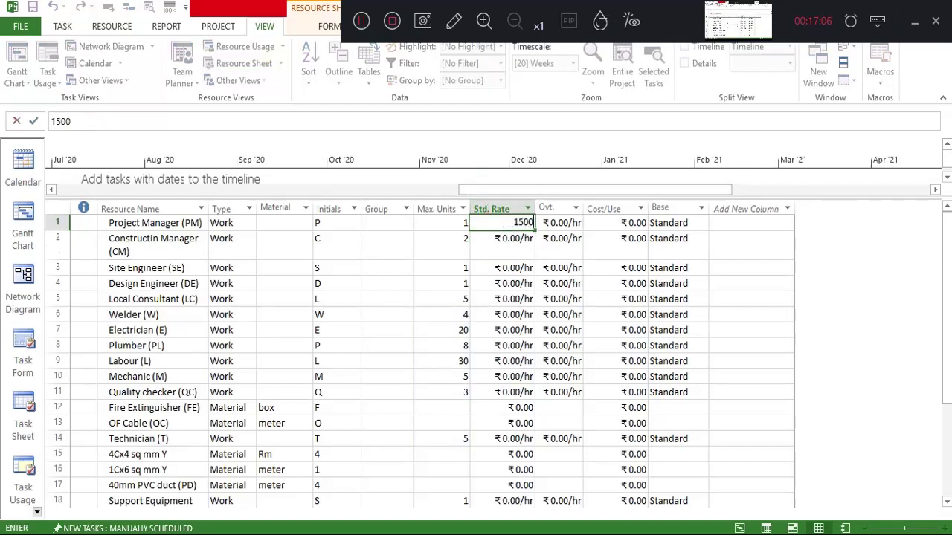
pyautogui.write('/D')
# Set the standard rates of Constructin Manager (CM) to 1250 per day and Site Engineer (SE) to 1000 per day.
pyautogui.click(513, 235)
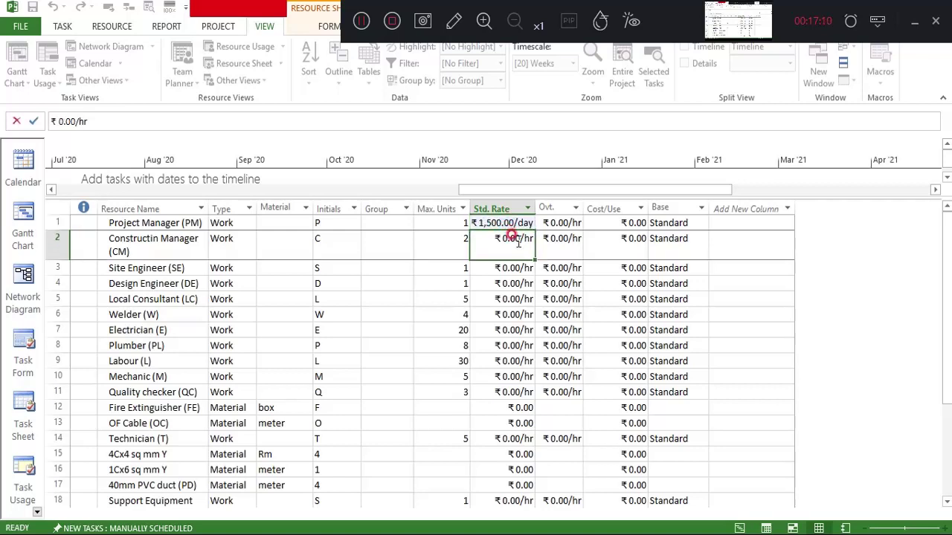
pyautogui.write('1,2')
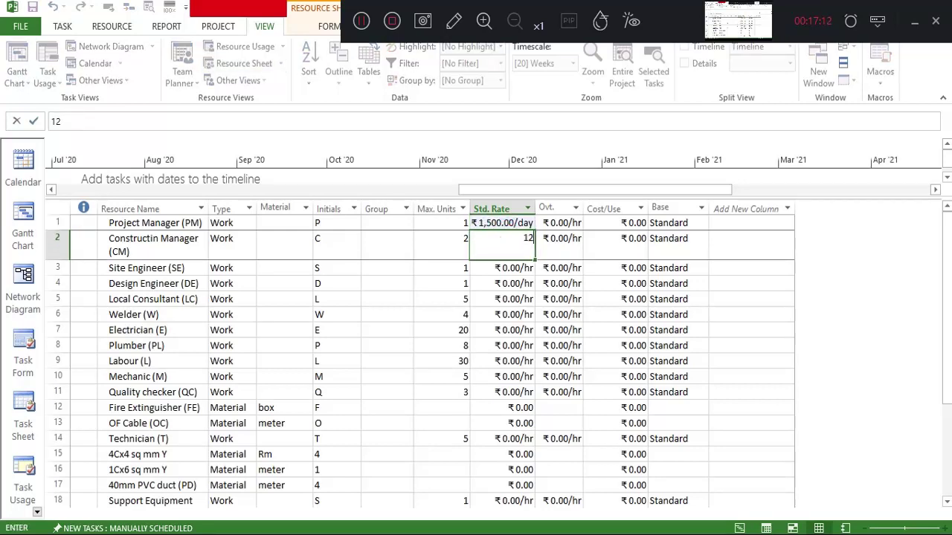
pyautogui.write('50.00/d')
pyautogui.press('Return')
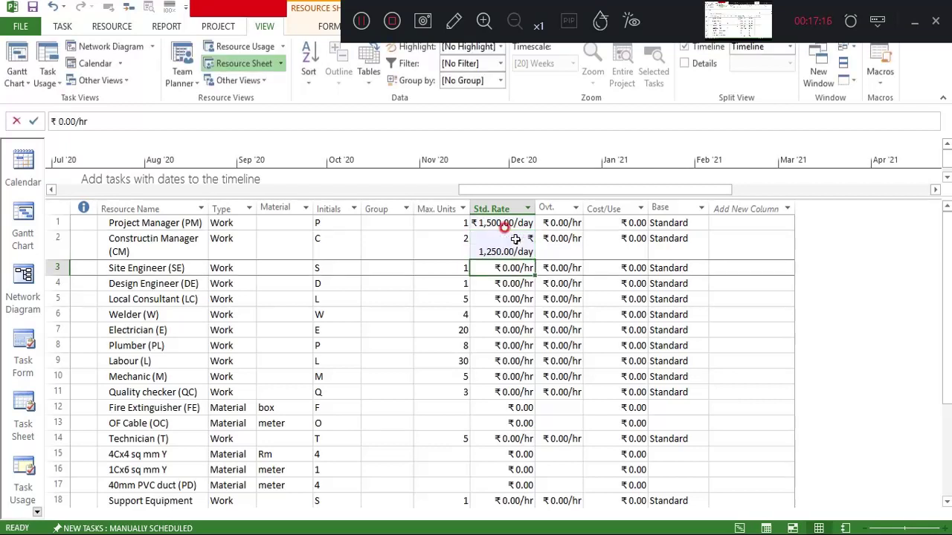
pyautogui.write('10')
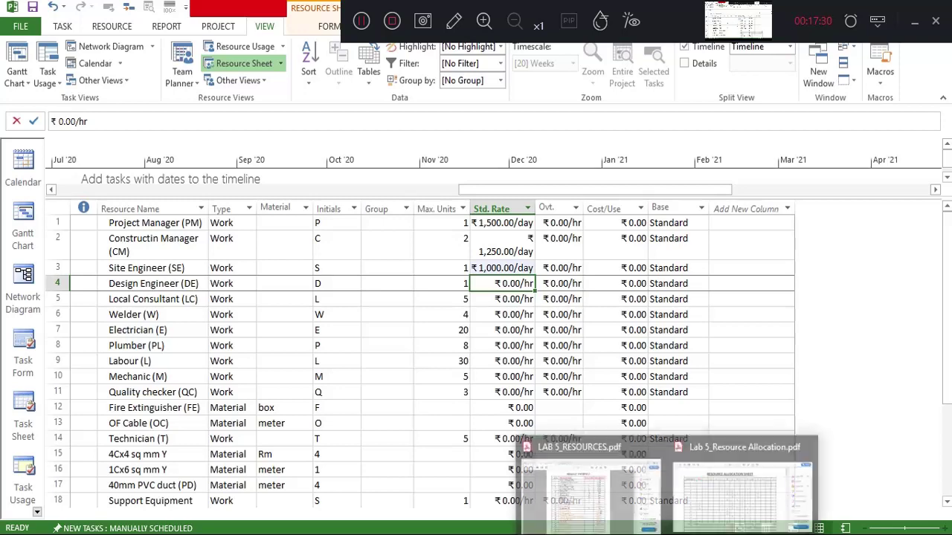
# Check the material rates in LAB 5_RESOURCES.pdf and set the standard rate of Fire Extinguisher (FE) to 700 in LAB 5_0.
pyautogui.click(600, 487)
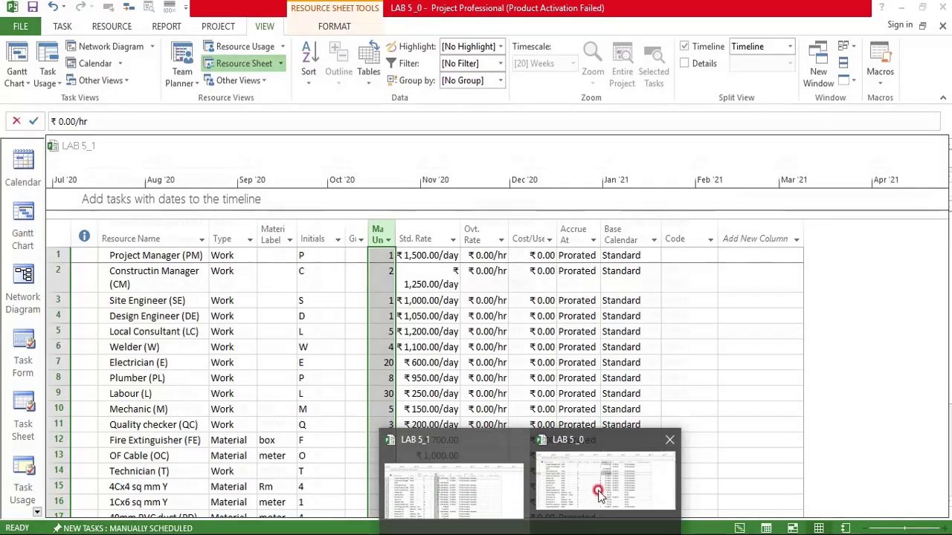
pyautogui.click(587, 479)
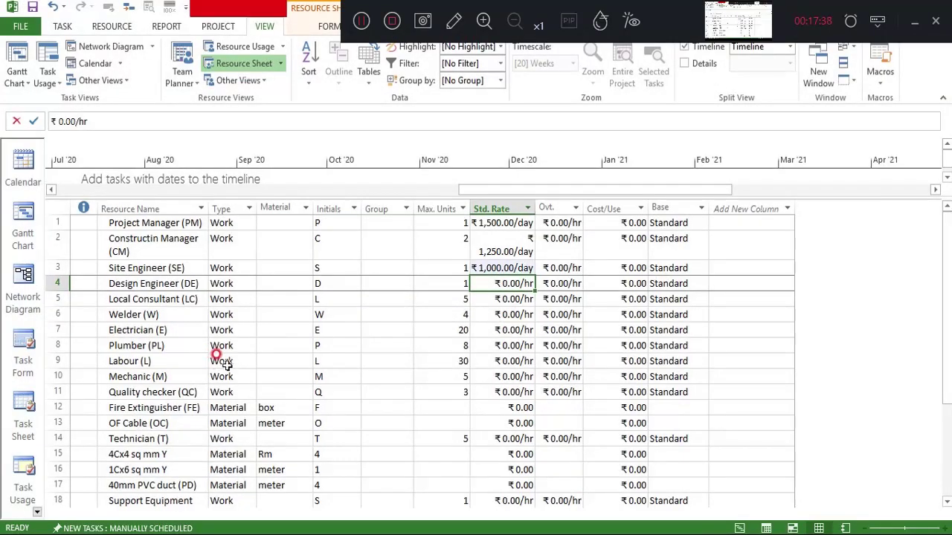
pyautogui.click(496, 407)
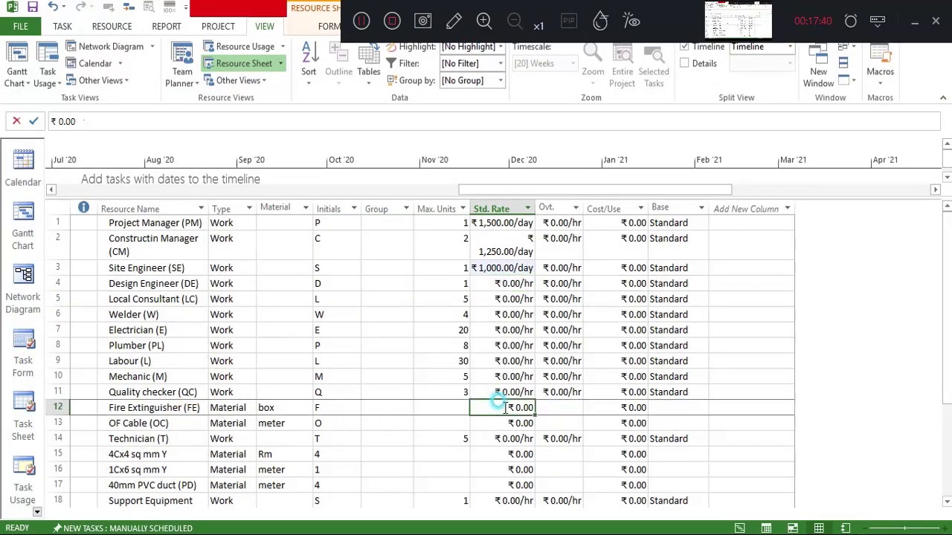
pyautogui.write('700')
pyautogui.press('Return')
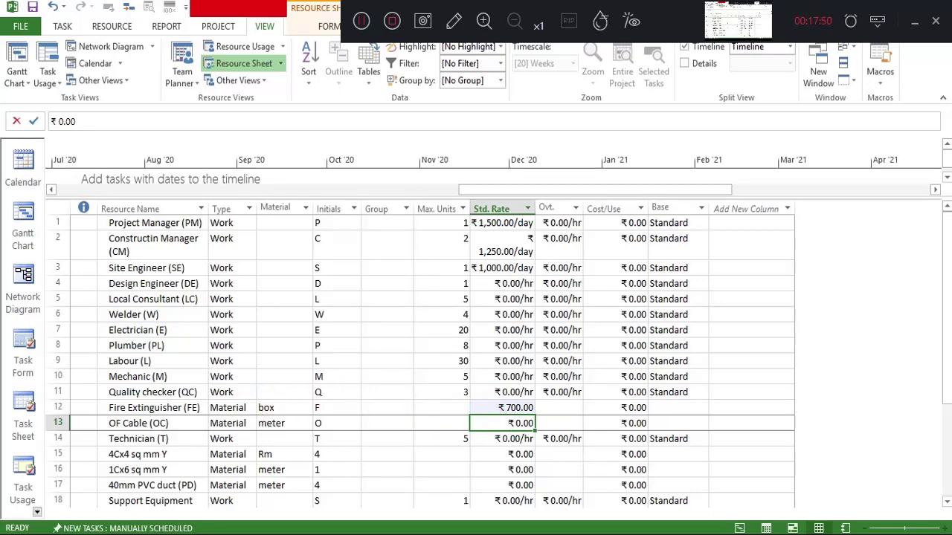
# Check OF Cable's rate in LAB 5_RESOURCES.pdf and set the standard rate of OF Cable (OC) to 1000 in LAB 5_0.
pyautogui.click(572, 461)
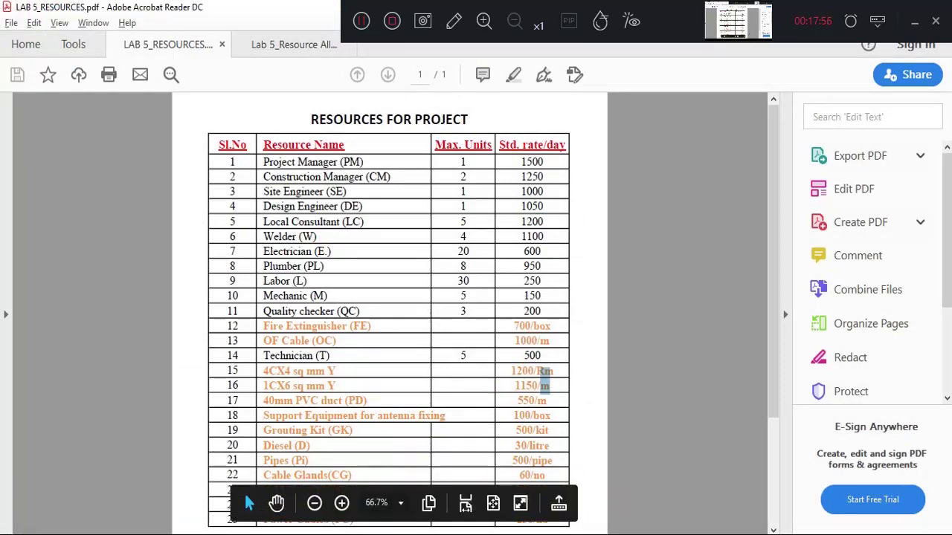
pyautogui.click(590, 485)
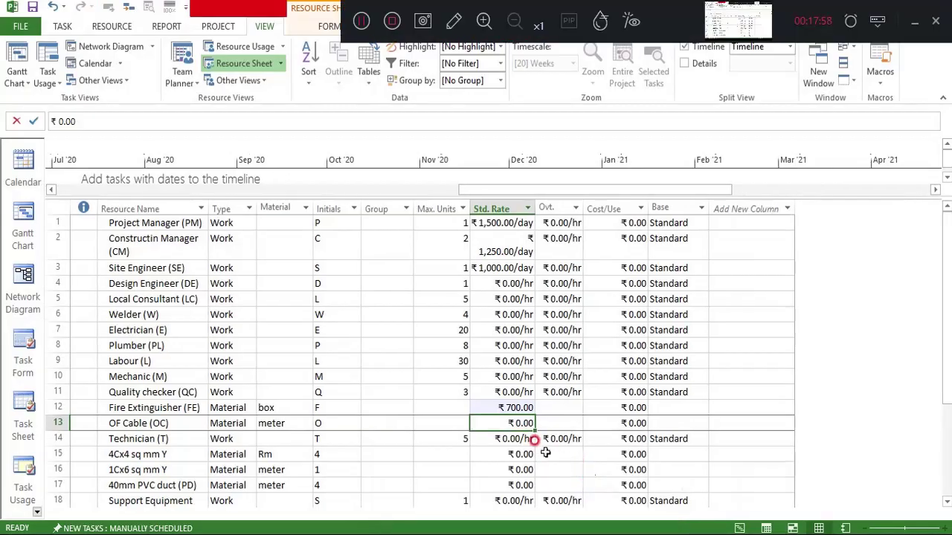
pyautogui.write('1000/,')
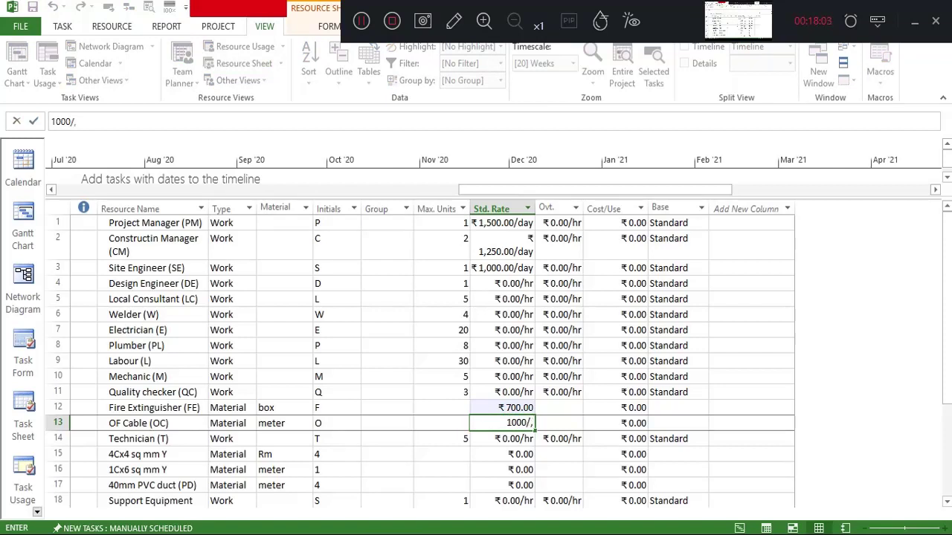
pyautogui.click(504, 438)
pyautogui.press('BackSpace')
pyautogui.press('BackSpace')
pyautogui.click(513, 450)
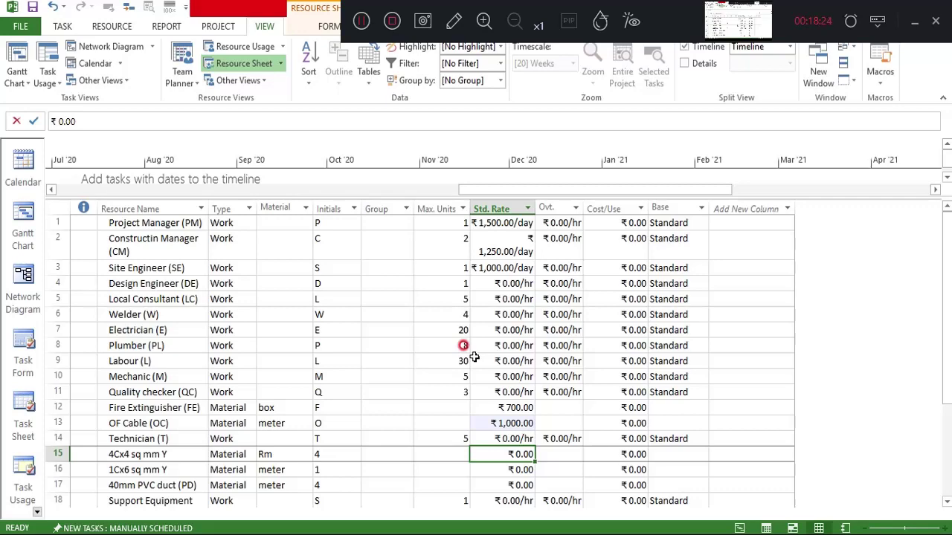
# Widen the Max. Units column of the completed Resource Sheet so its full heading fits.
pyautogui.click(362, 20)
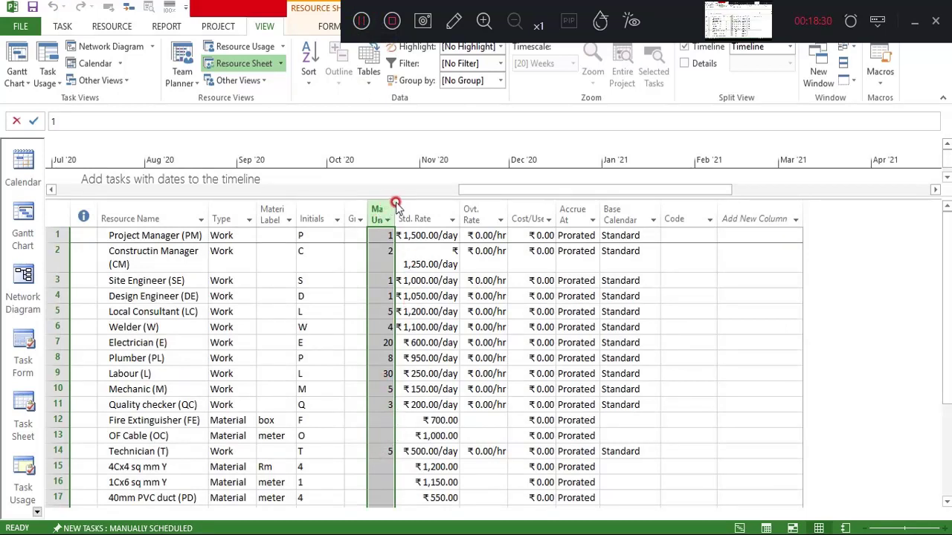
pyautogui.moveTo(393, 217); pyautogui.dragTo(421, 212)
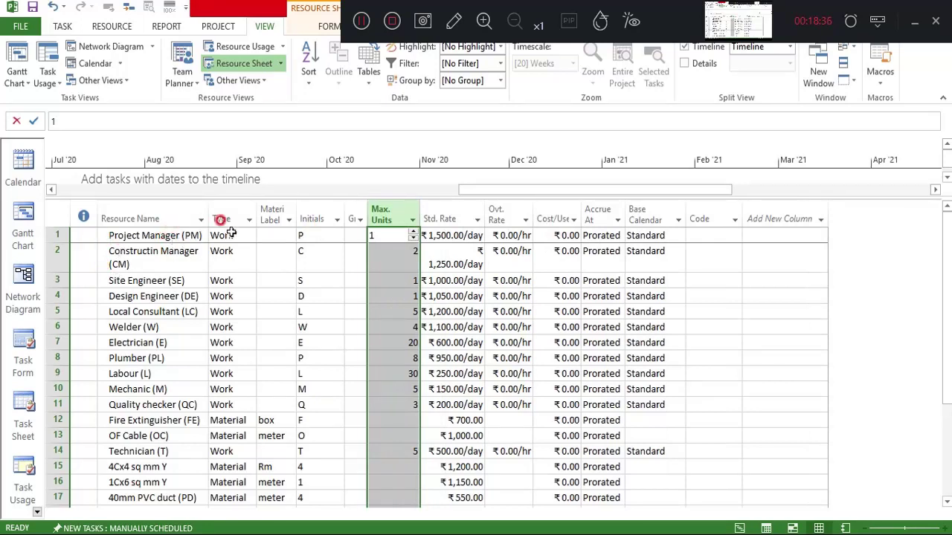
# Widen the Resource Sheet's Material Label column to fit its heading and switch the project to the Gantt Chart view.
pyautogui.moveTo(297, 209); pyautogui.dragTo(304, 209)
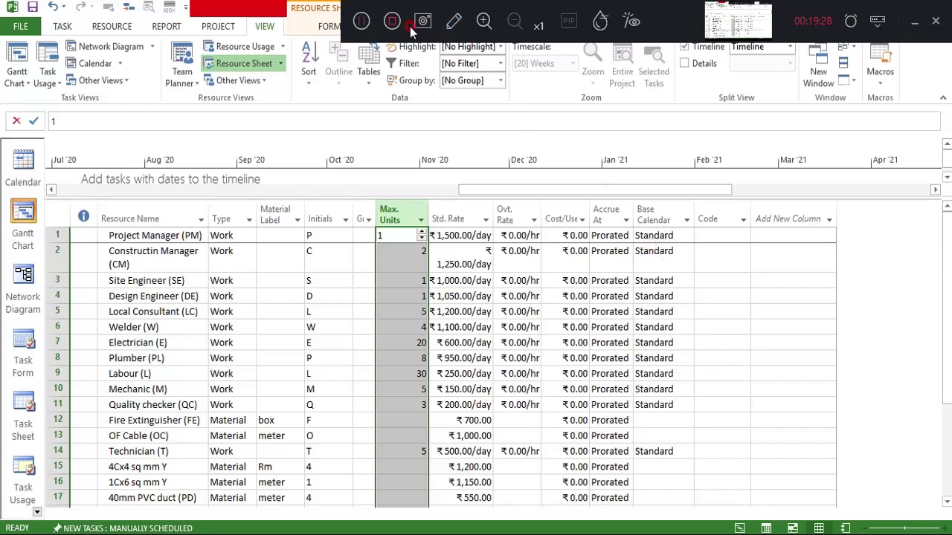
pyautogui.click(729, 262)
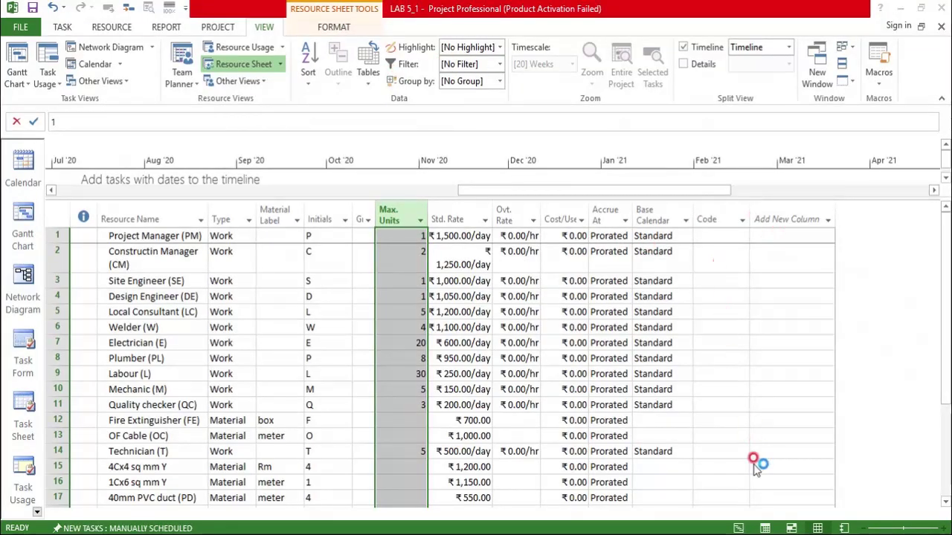
pyautogui.click(740, 526)
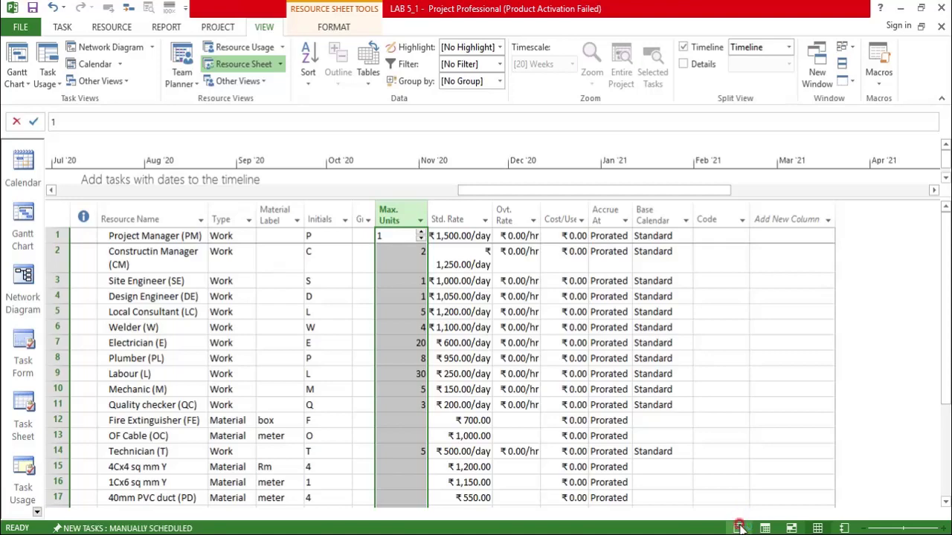
pyautogui.click(740, 526)
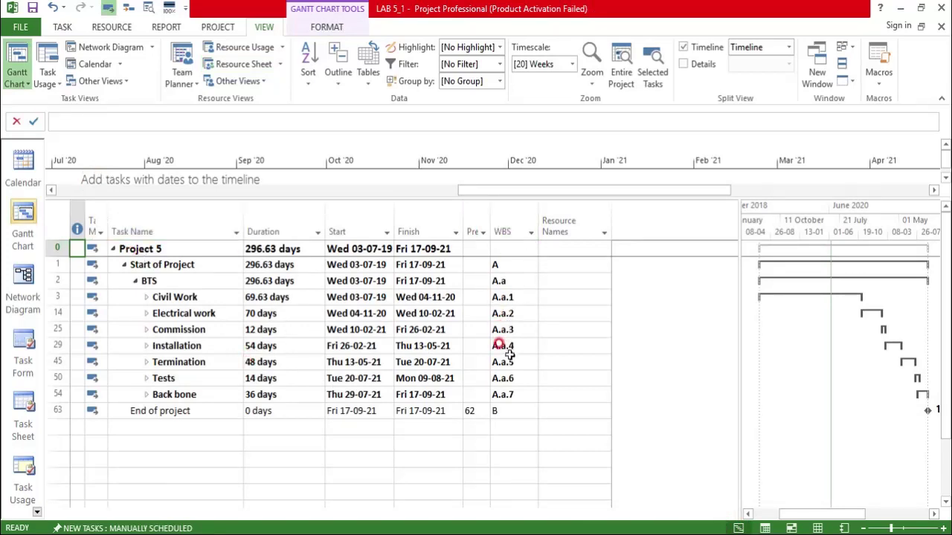
# Expand the Civil Work, Electrical work and Commission summary tasks to show their subtasks.
pyautogui.click(141, 296)
pyautogui.click(146, 296)
pyautogui.scroll(-5, 141, 347)
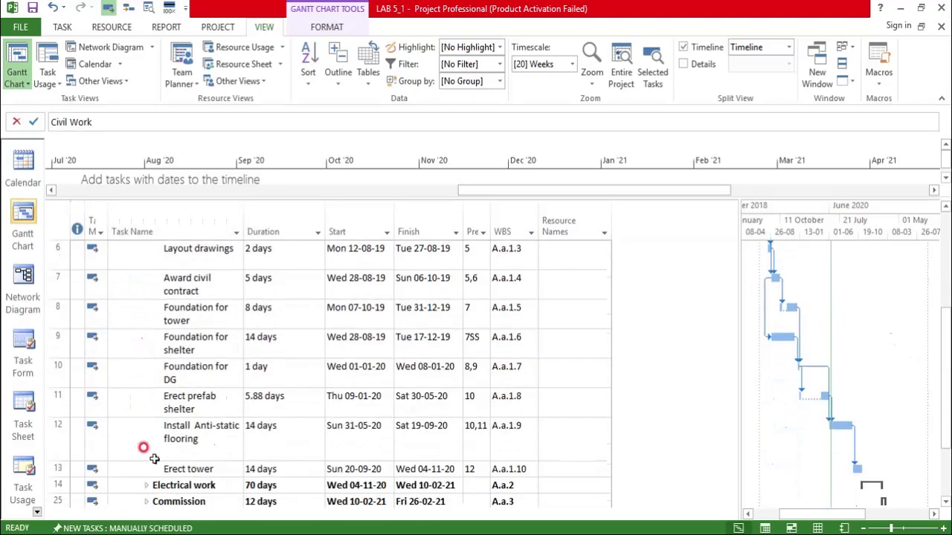
pyautogui.click(146, 398)
pyautogui.scroll(-4, 144, 394)
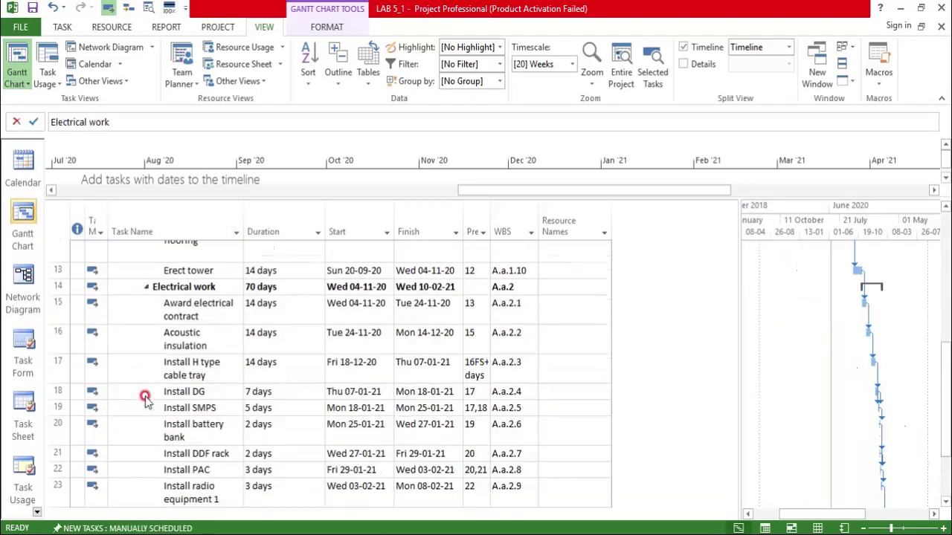
pyautogui.scroll(-3, 160, 394)
pyautogui.click(146, 388)
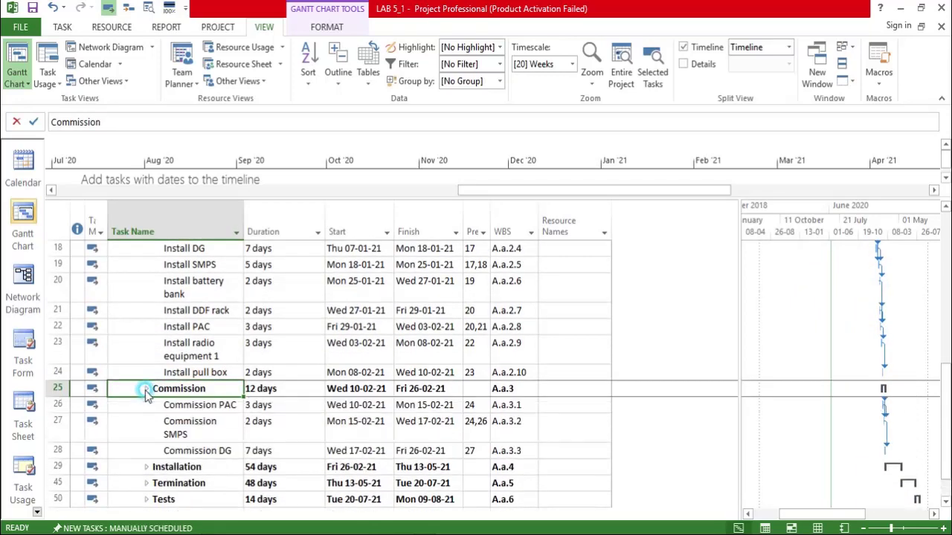
# Expand the Installation and Termination summary tasks to show their subtasks.
pyautogui.scroll(-2, 171, 387)
pyautogui.scroll(-2, 176, 388)
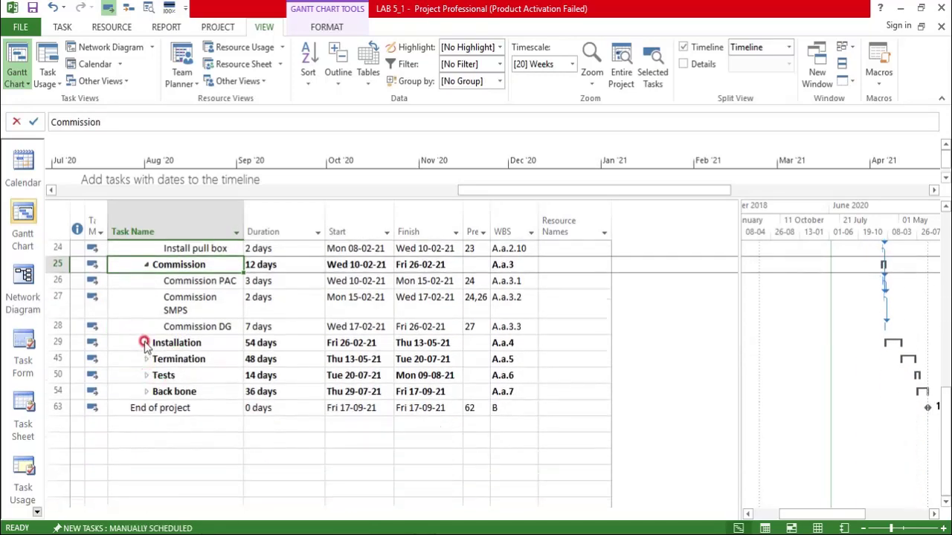
pyautogui.click(145, 343)
pyautogui.scroll(-5, 164, 345)
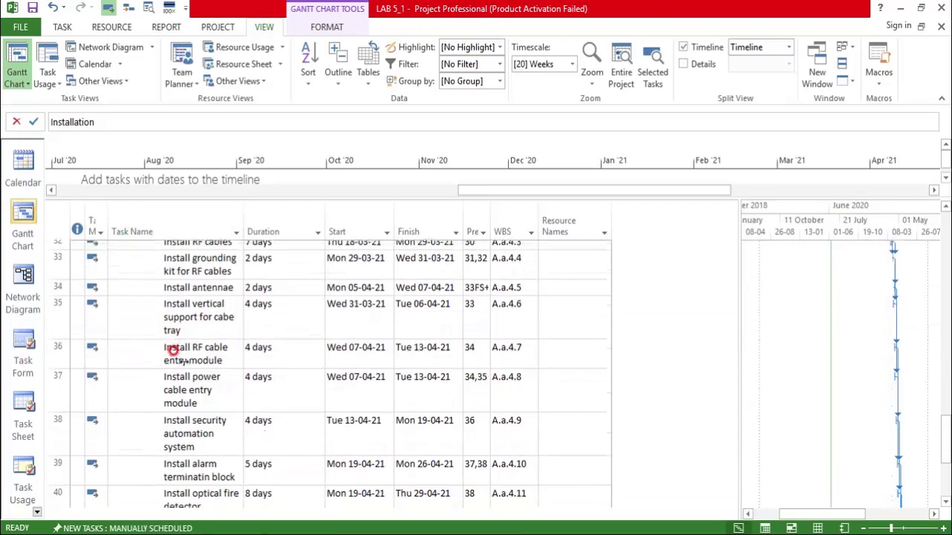
pyautogui.scroll(-2, 168, 380)
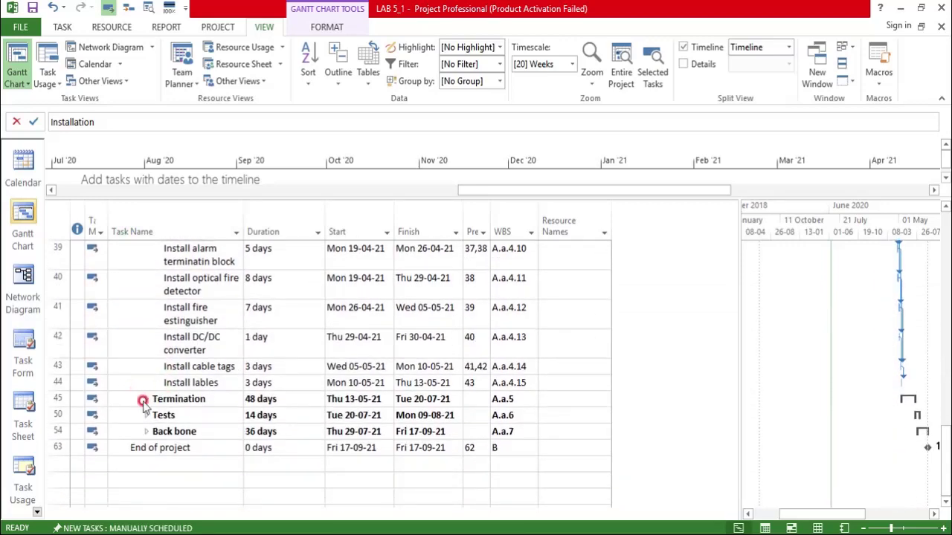
pyautogui.click(142, 400)
# Open the task information of Clear of Construction and review its general, predecessor and resource settings.
pyautogui.scroll(12, 198, 368)
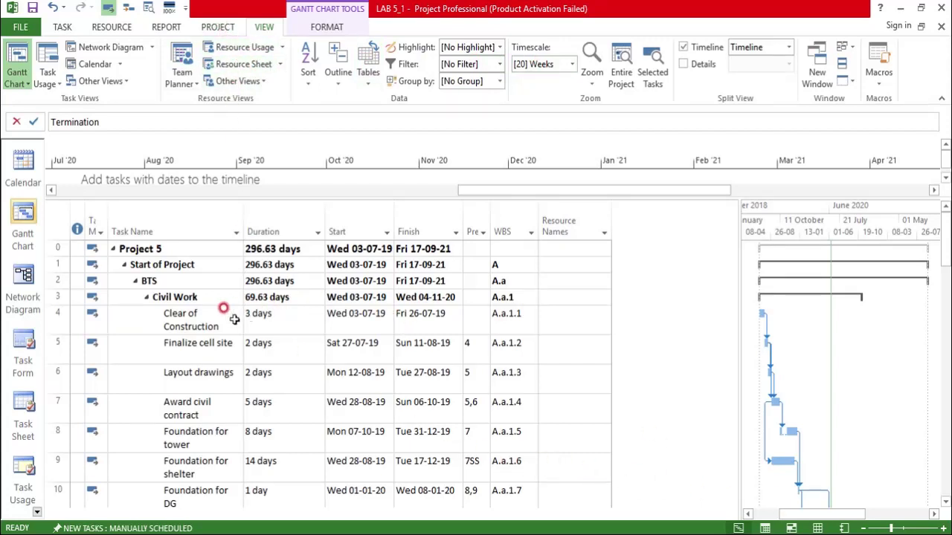
pyautogui.click(182, 314)
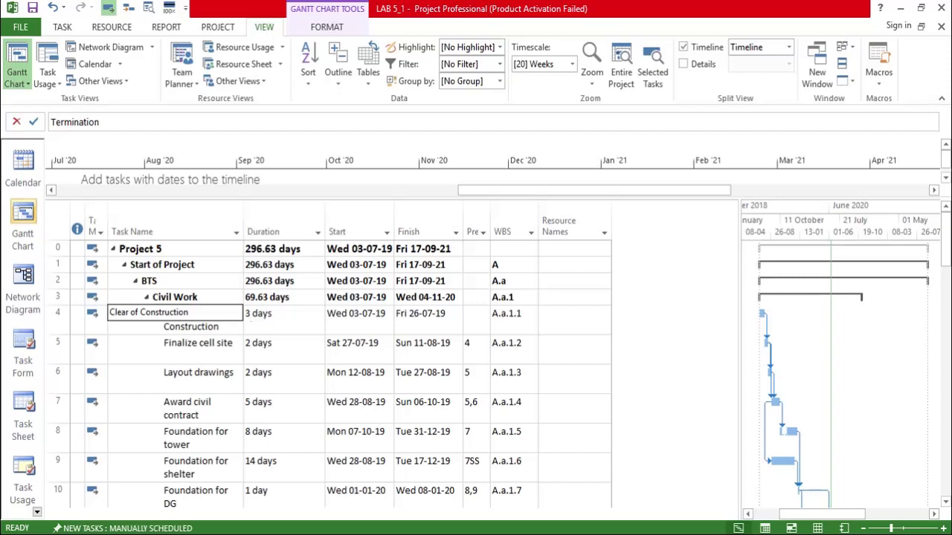
pyautogui.doubleClick(190, 324)
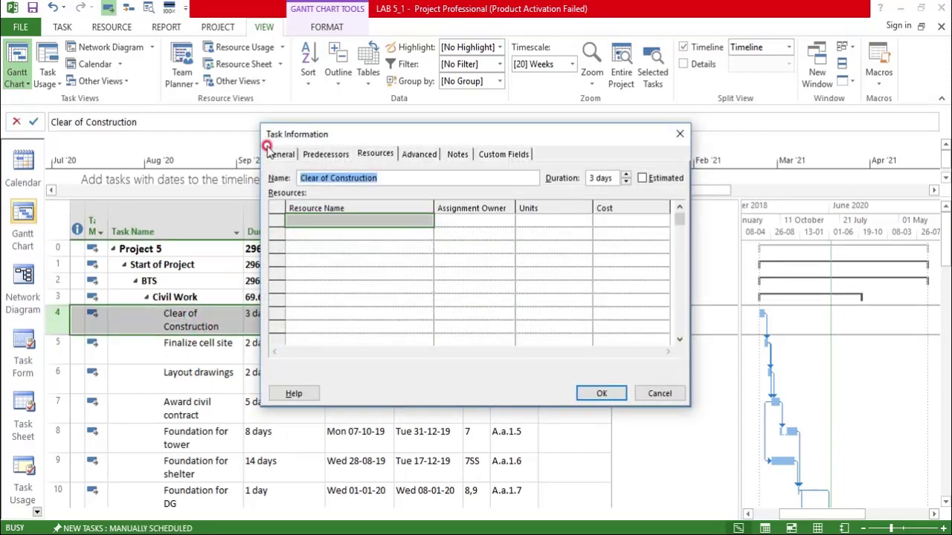
pyautogui.click(281, 156)
pyautogui.click(318, 155)
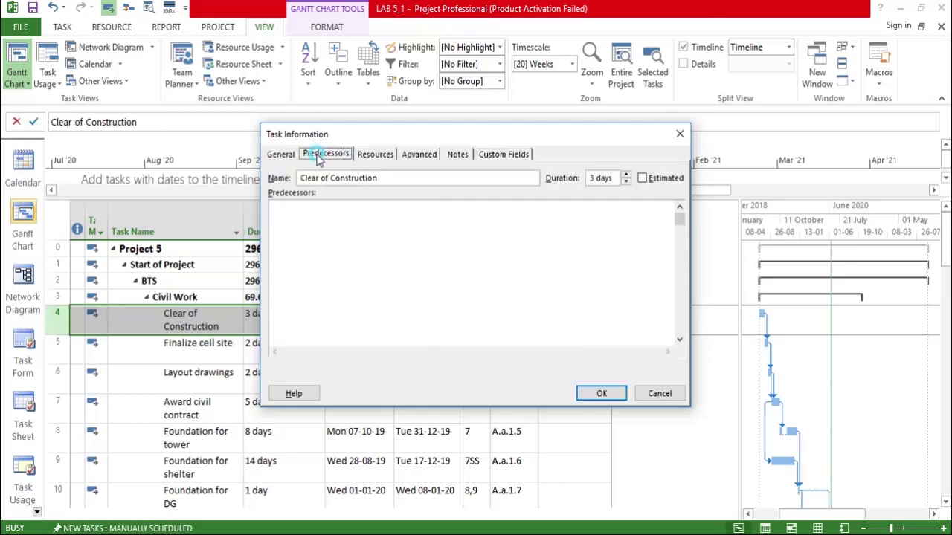
pyautogui.click(297, 220)
pyautogui.click(324, 180)
pyautogui.click(381, 154)
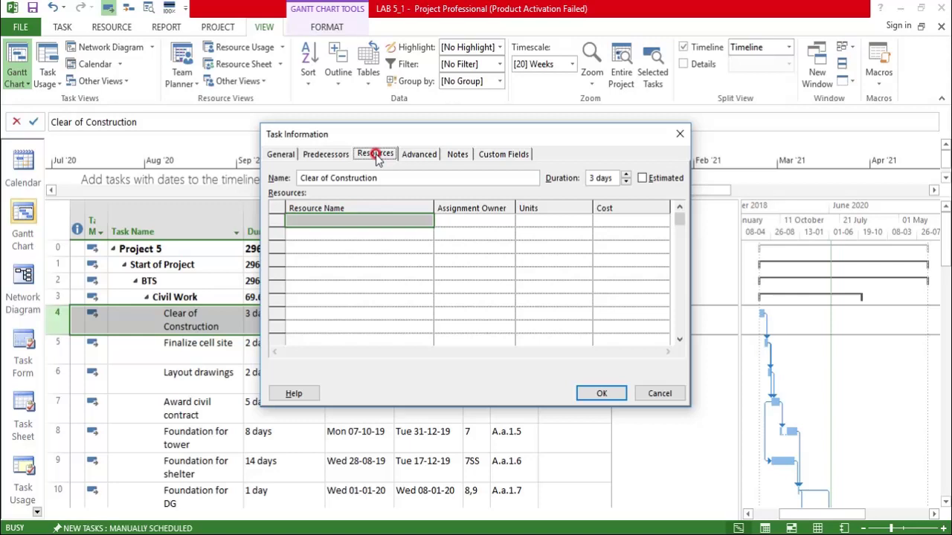
# Look through the resources available for assignment in Clear of Construction's task information, and close it without assigning any.
pyautogui.click(413, 213)
pyautogui.click(421, 215)
pyautogui.click(426, 221)
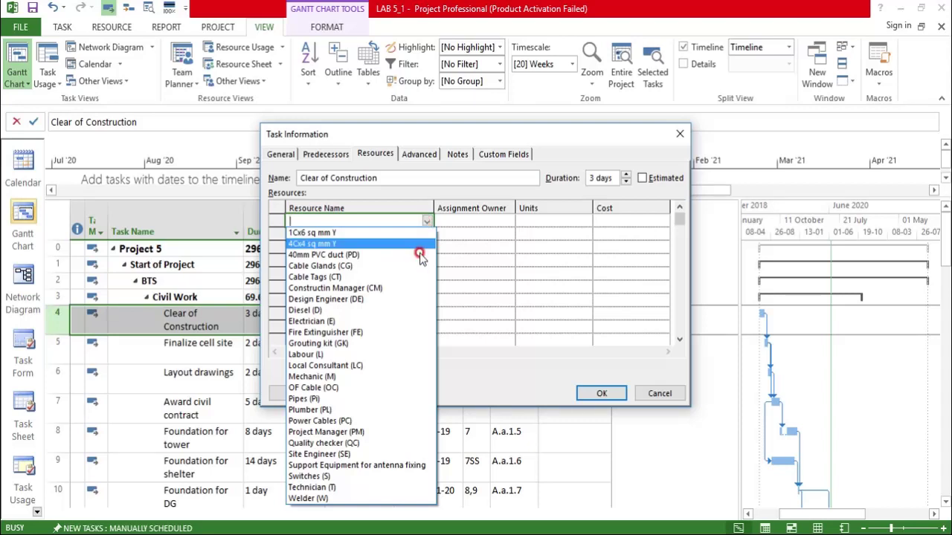
pyautogui.click(314, 499)
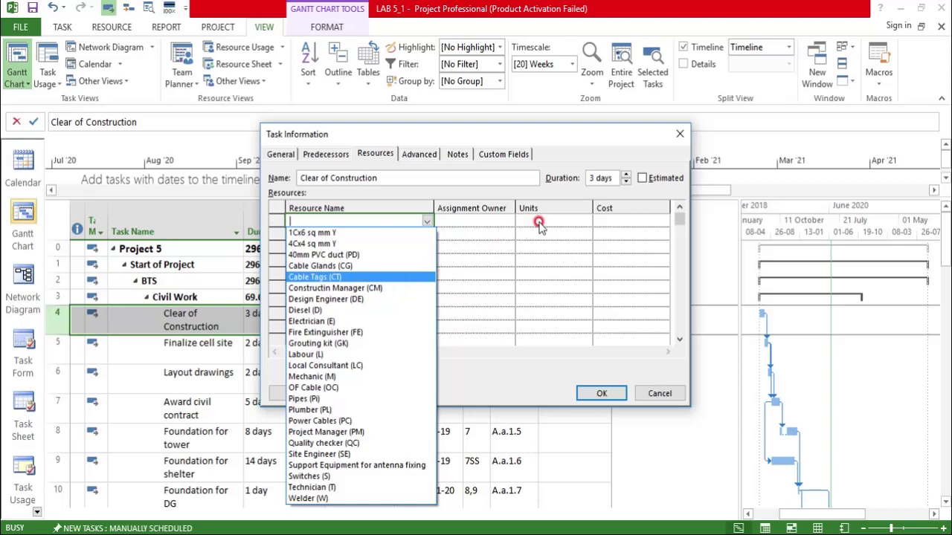
pyautogui.click(340, 219)
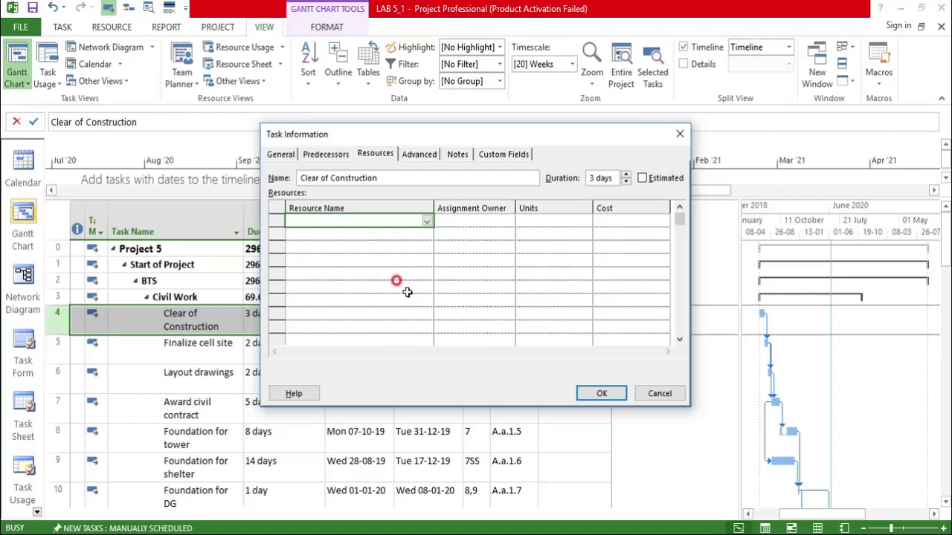
pyautogui.click(601, 394)
# View the resource checklist in Clear of Construction's Resource Names cell and leave it without a selection.
pyautogui.click(562, 319)
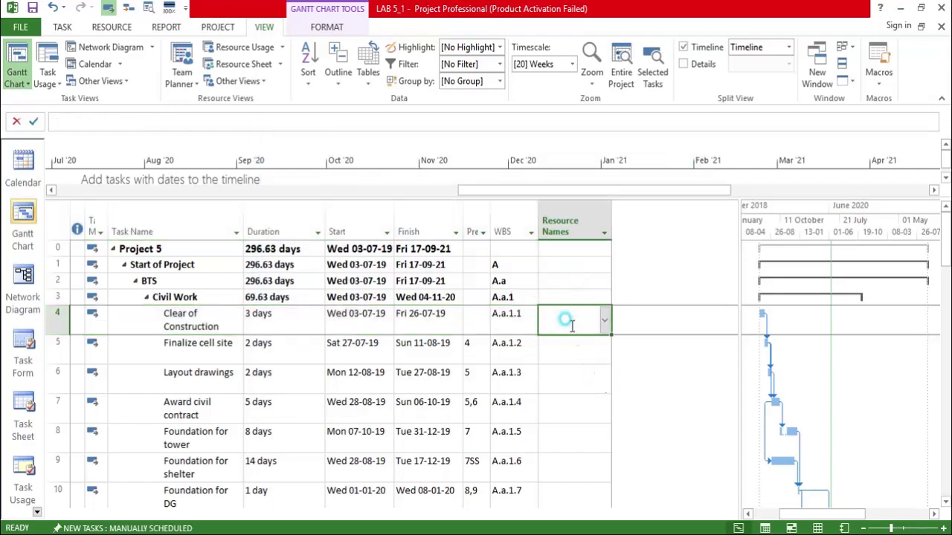
pyautogui.click(604, 324)
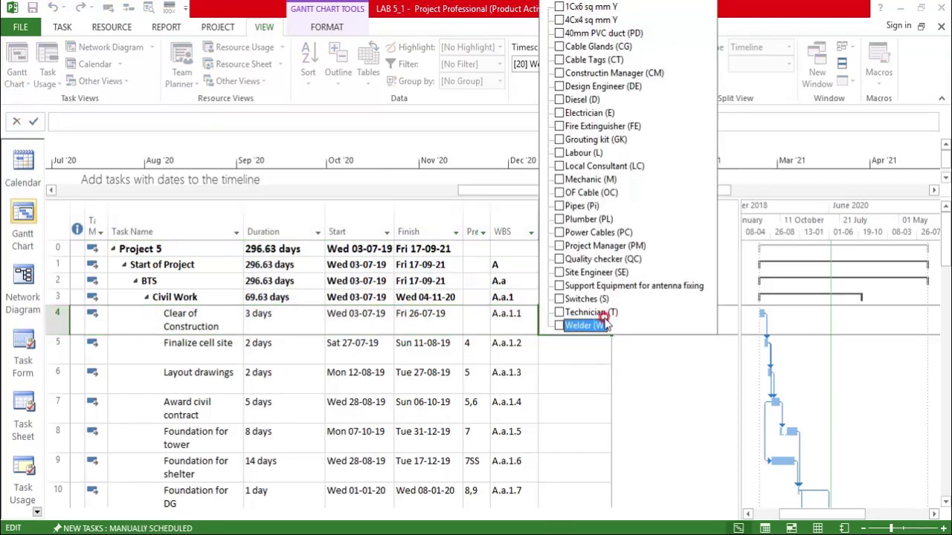
pyautogui.click(575, 77)
pyautogui.click(575, 346)
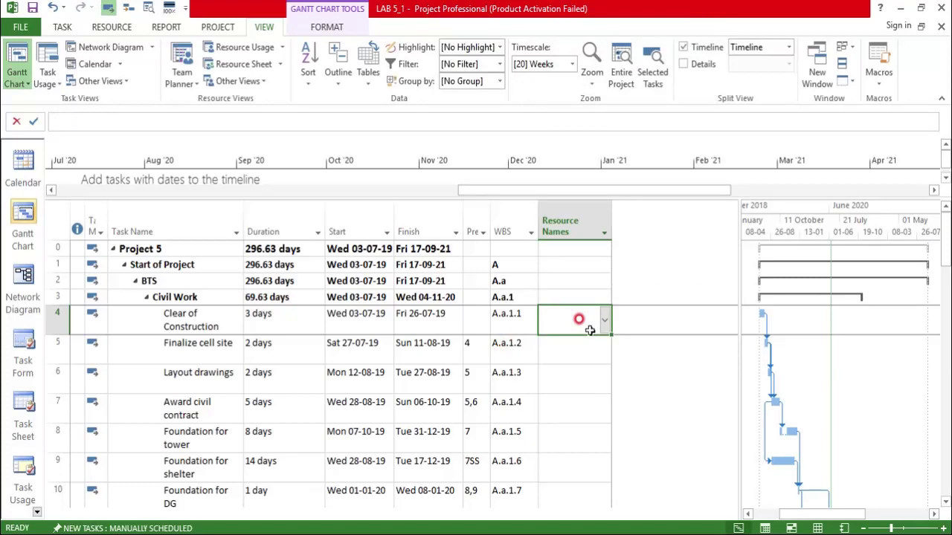
# Reopen Clear of Construction's task information to examine the Units field for its resources, and close it.
pyautogui.click(216, 319)
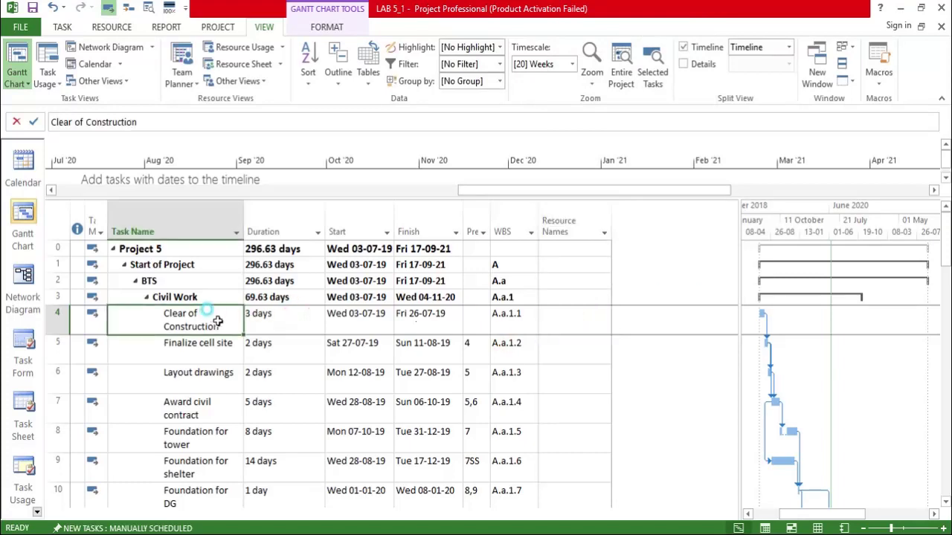
pyautogui.doubleClick(217, 320)
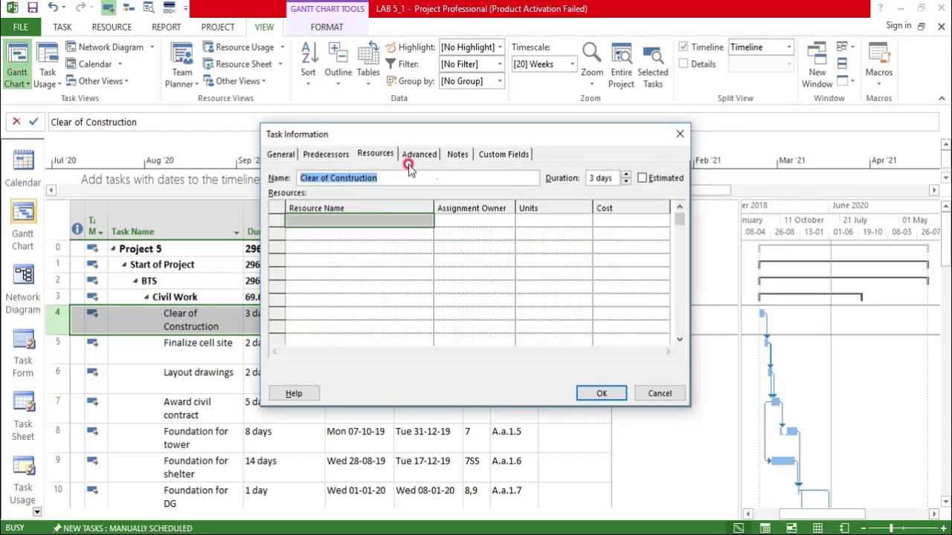
pyautogui.click(385, 154)
pyautogui.click(541, 216)
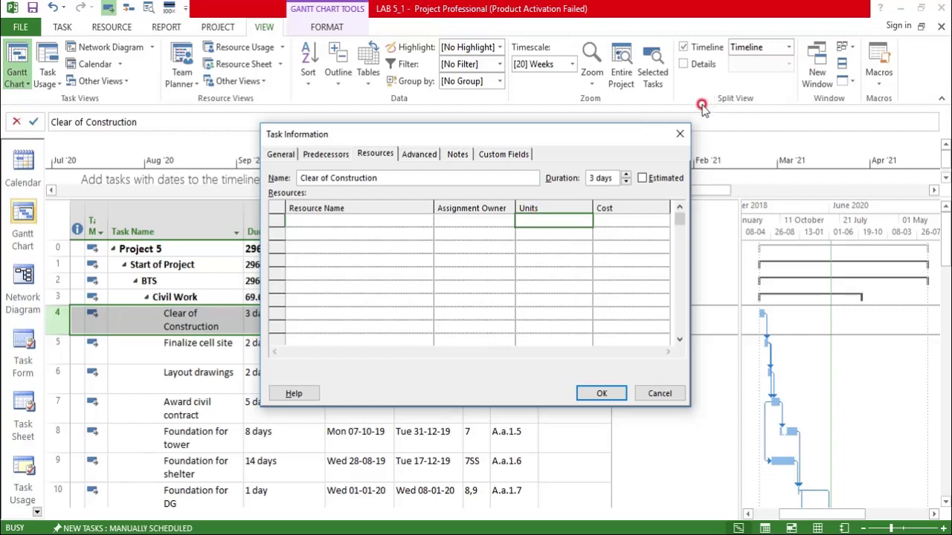
pyautogui.click(680, 134)
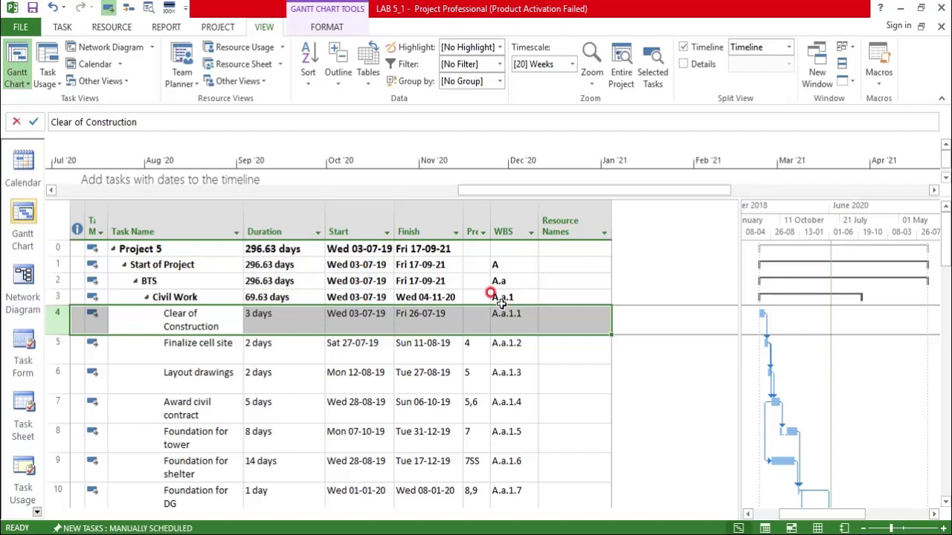
# Review the list of assignable resources for Clear of Construction once more and cancel its task information.
pyautogui.click(287, 316)
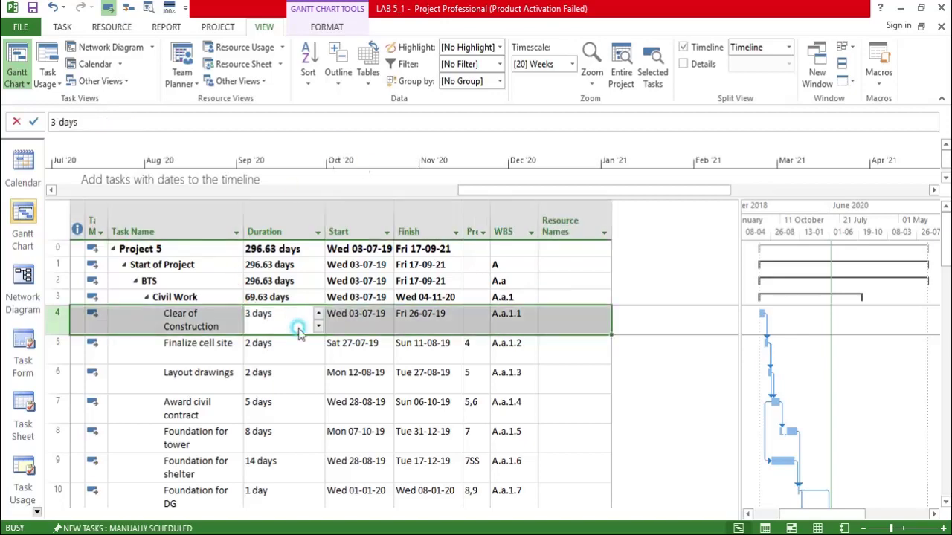
pyautogui.doubleClick(261, 216)
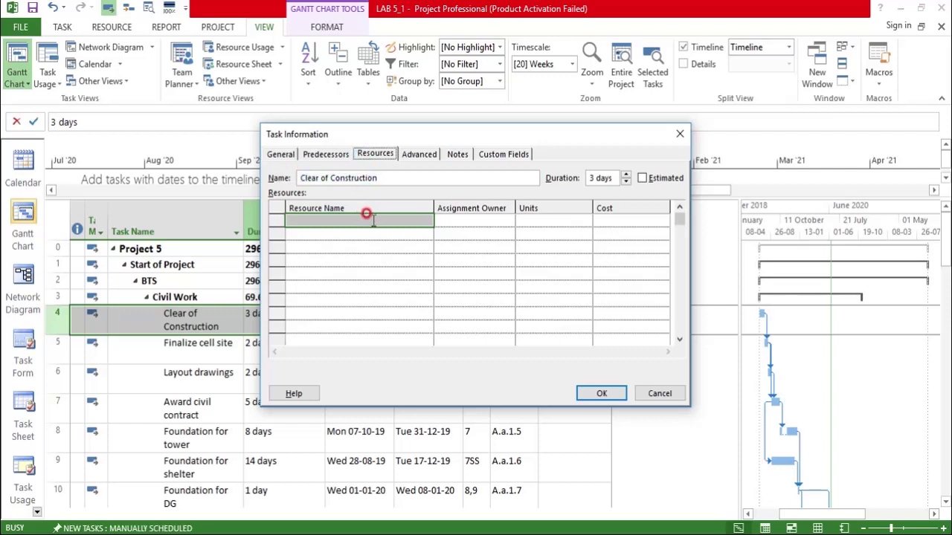
pyautogui.click(406, 218)
pyautogui.click(427, 221)
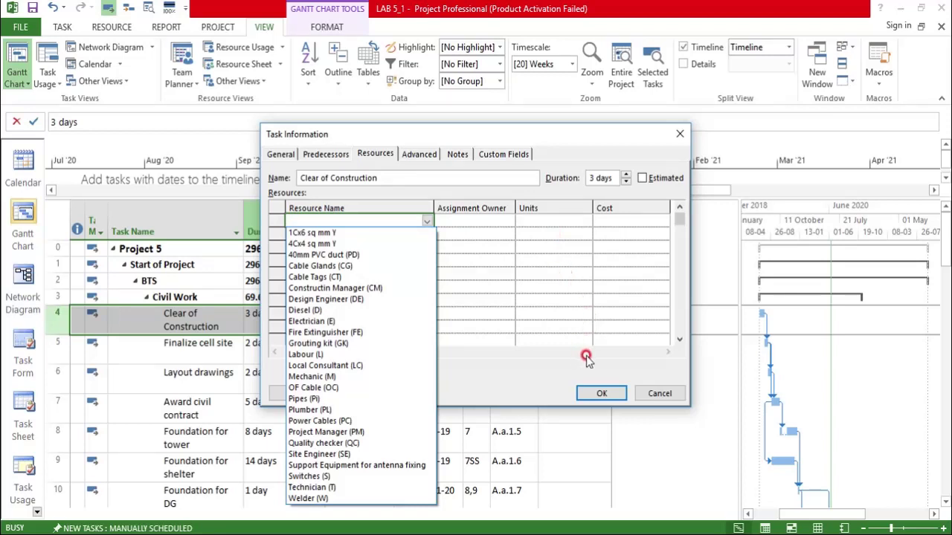
pyautogui.press('Down')
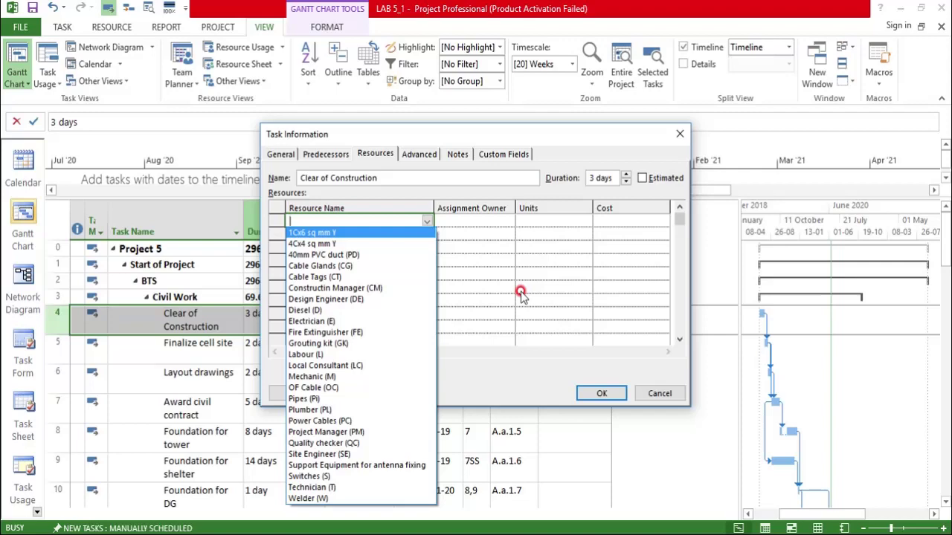
pyautogui.click(655, 394)
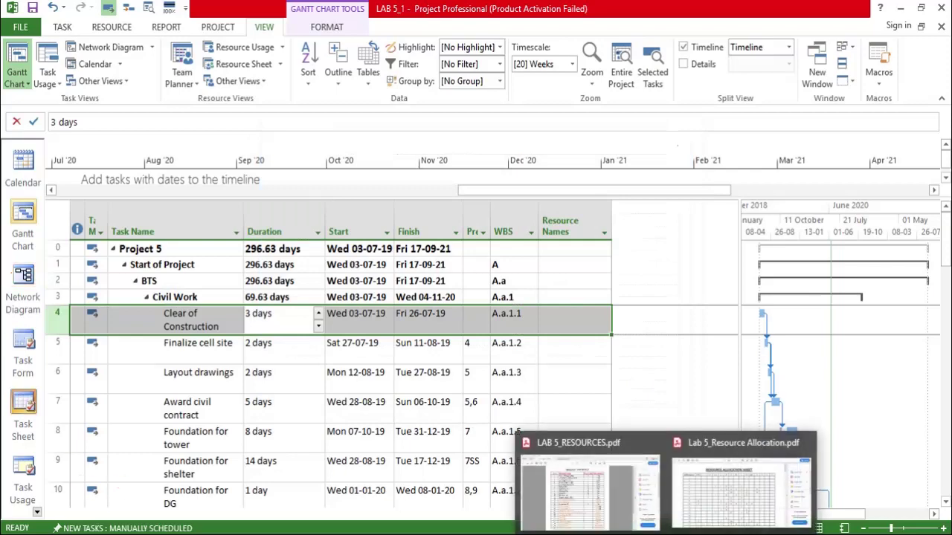
# Consult LAB 5_Resource Allocation.pdf, and widen the Gantt table's Task Mode column in LAB 5_1 to fit its heading.
pyautogui.click(718, 506)
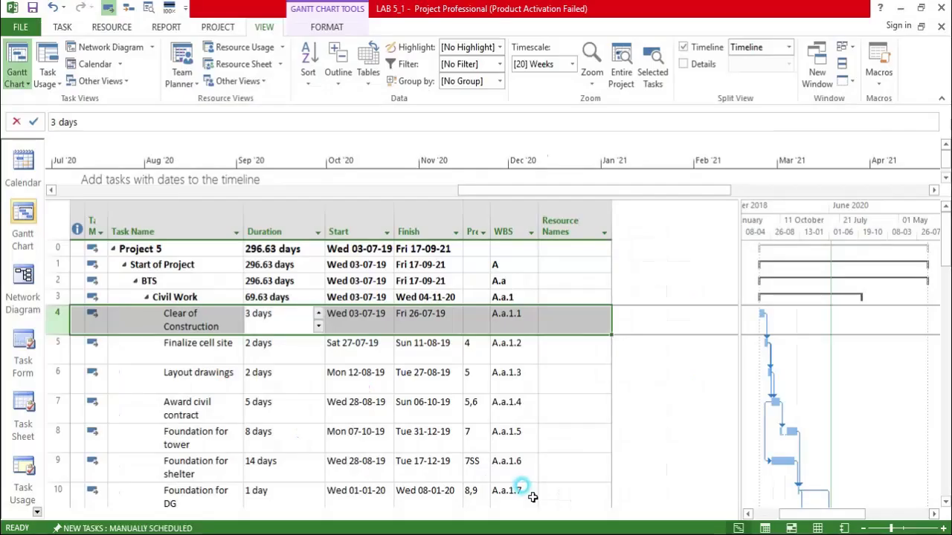
pyautogui.click(527, 493)
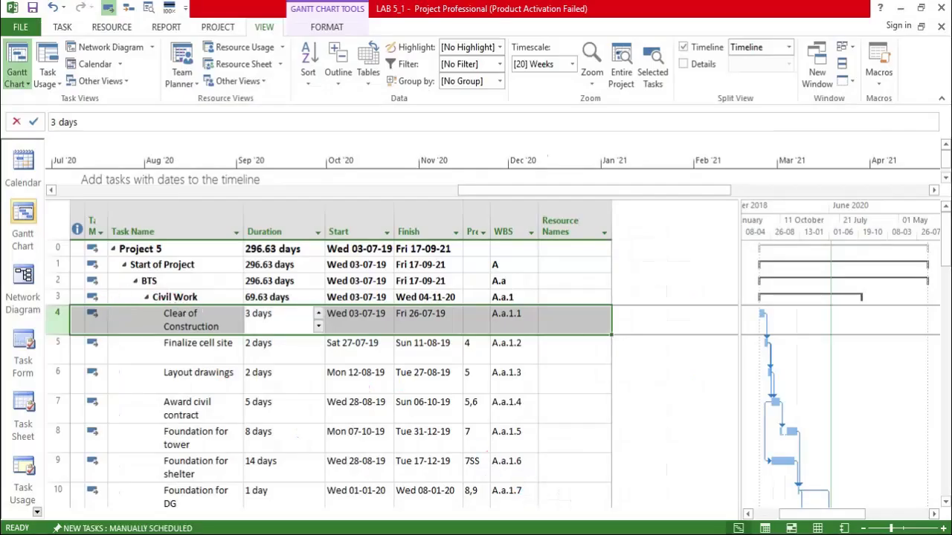
pyautogui.scroll(-3, 111, 315)
pyautogui.scroll(3, 111, 314)
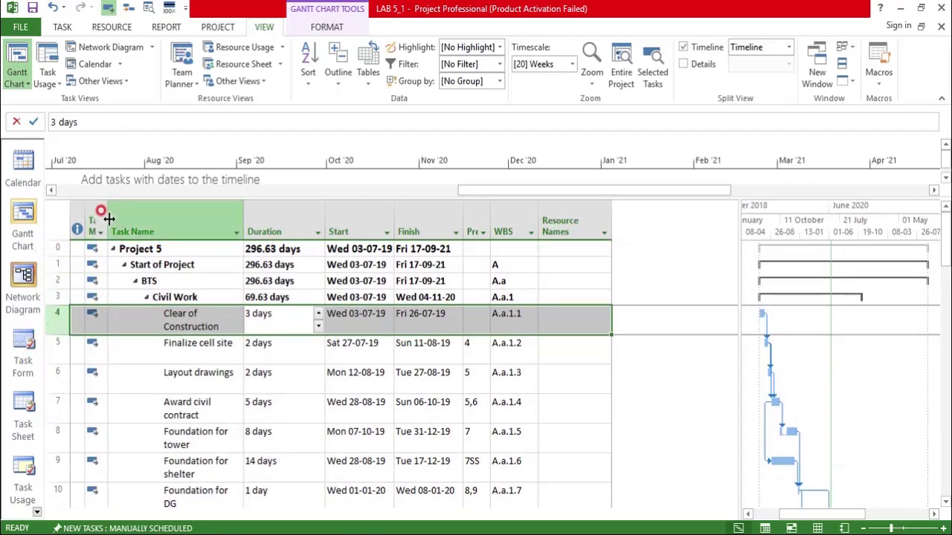
pyautogui.moveTo(106, 216); pyautogui.dragTo(126, 215)
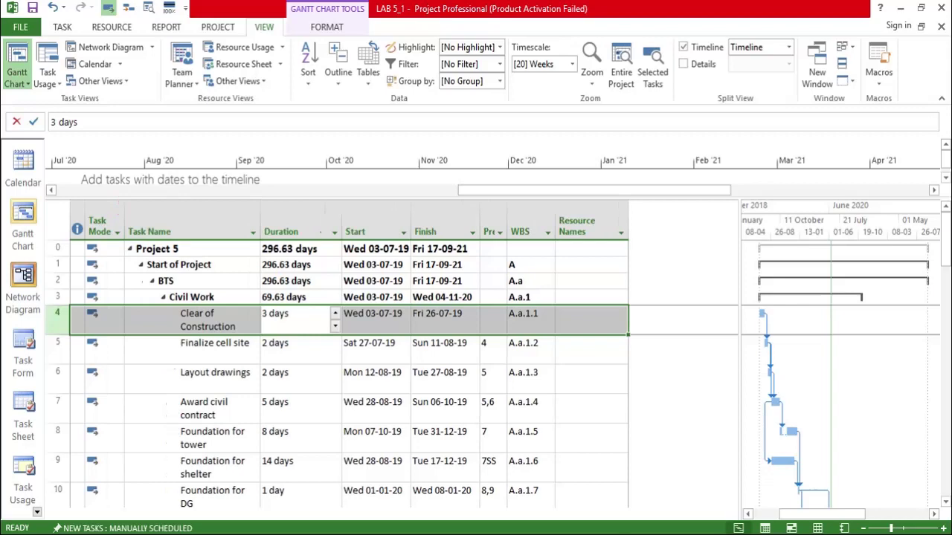
# Examine the resource quantities per task ID in Lab 5_Resource Allocation.pdf and return to the LAB 5_1 project.
pyautogui.moveTo(629, 534)
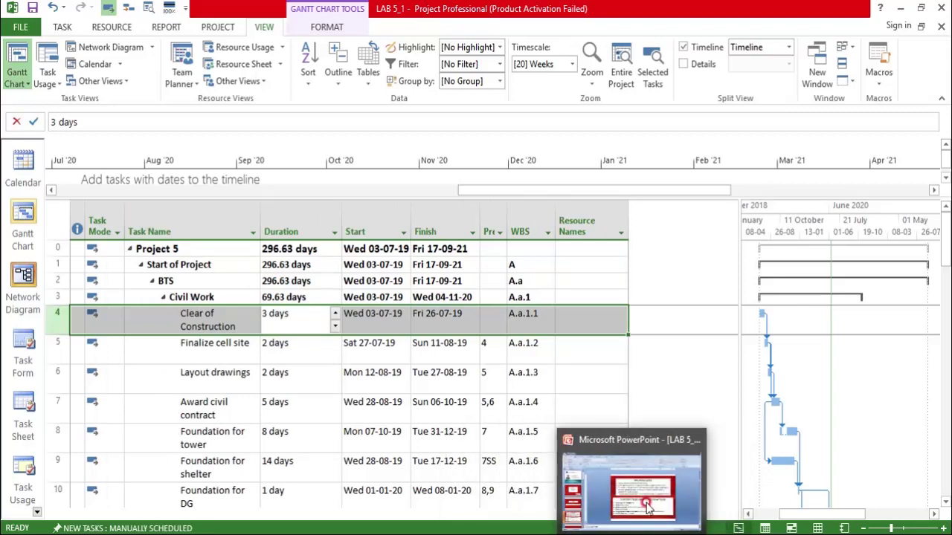
pyautogui.moveTo(669, 534)
pyautogui.click(684, 491)
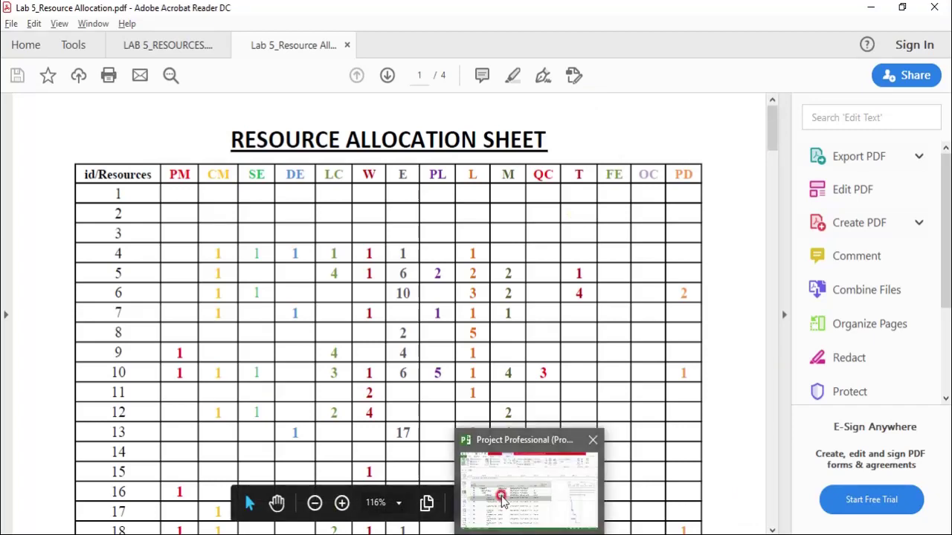
pyautogui.click(531, 476)
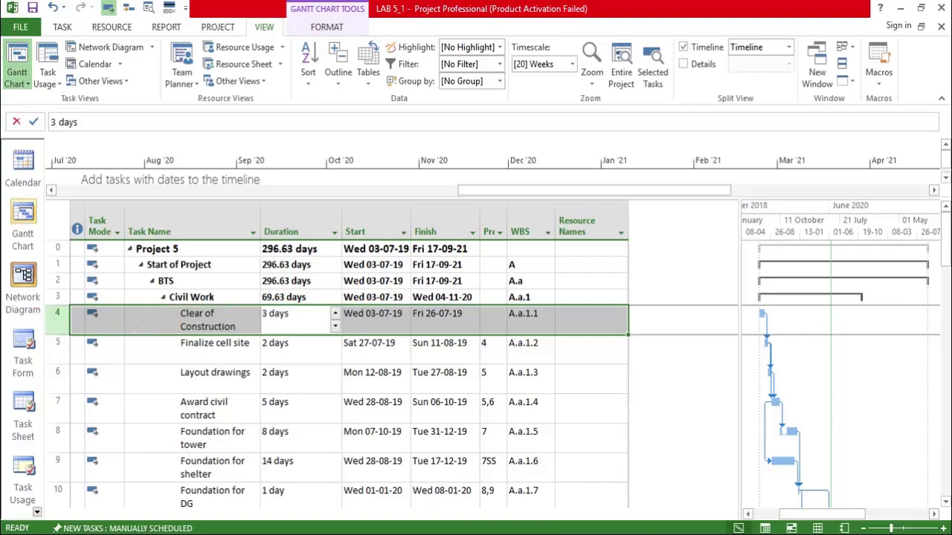
pyautogui.click(742, 491)
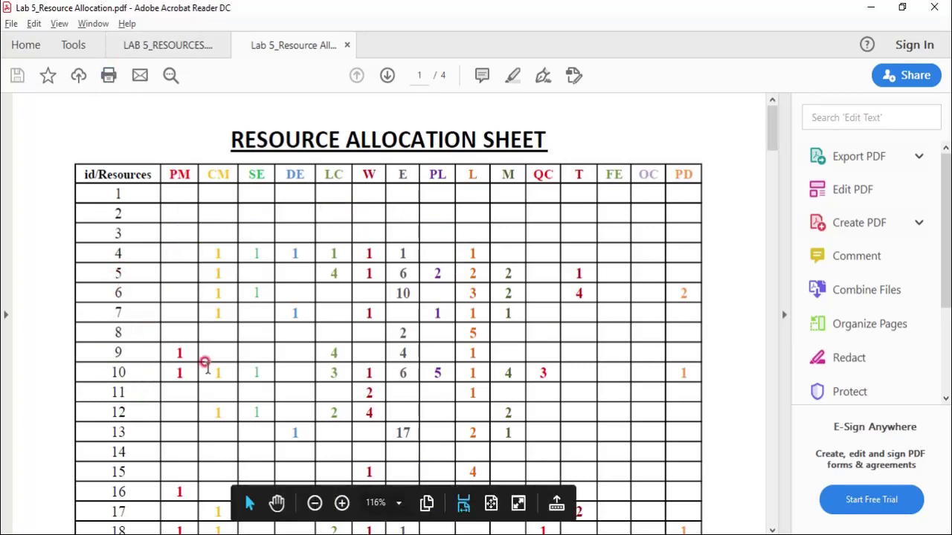
pyautogui.scroll(-10, 263, 397)
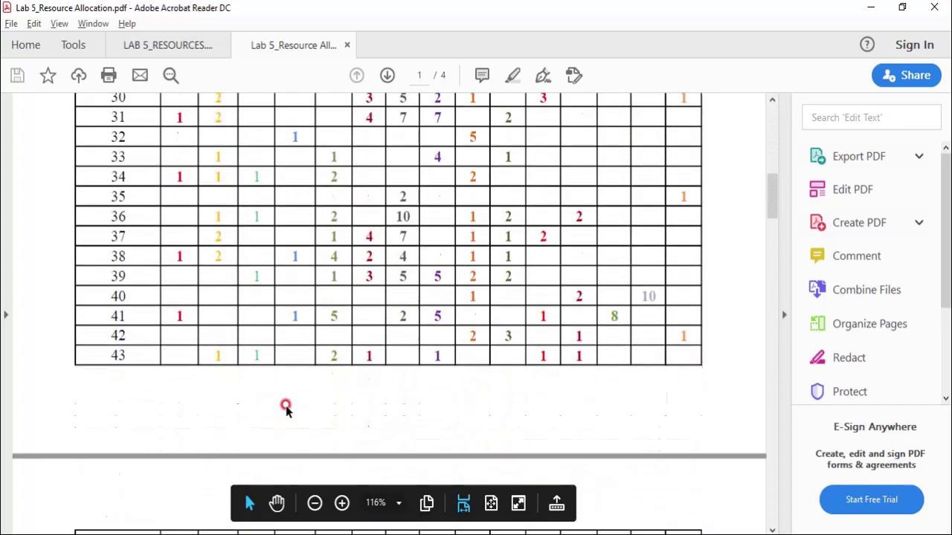
pyautogui.scroll(10, 285, 402)
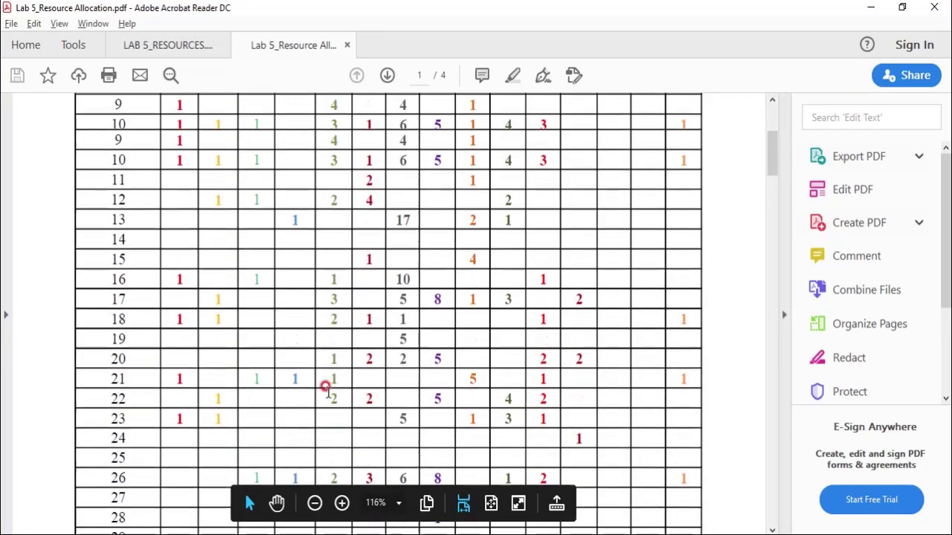
pyautogui.scroll(5, 325, 390)
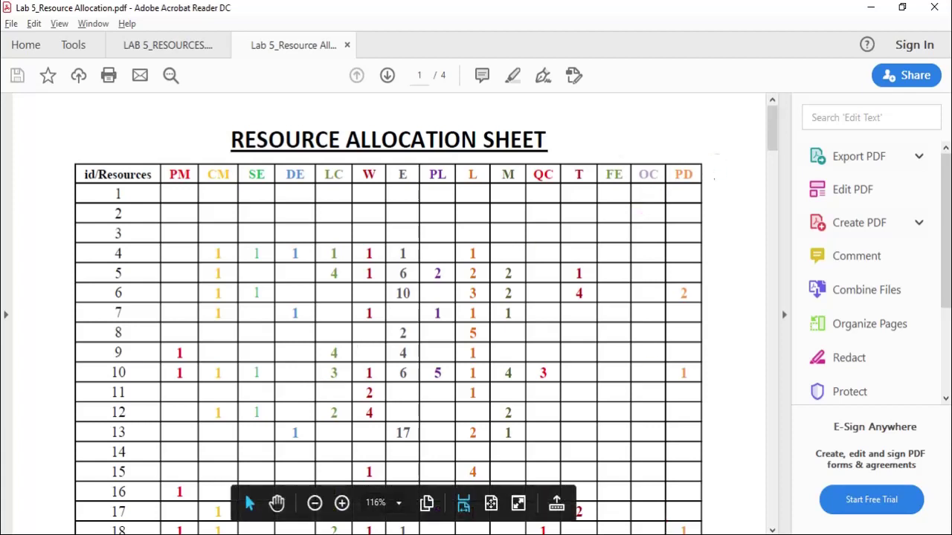
pyautogui.moveTo(631, 534)
pyautogui.click(515, 493)
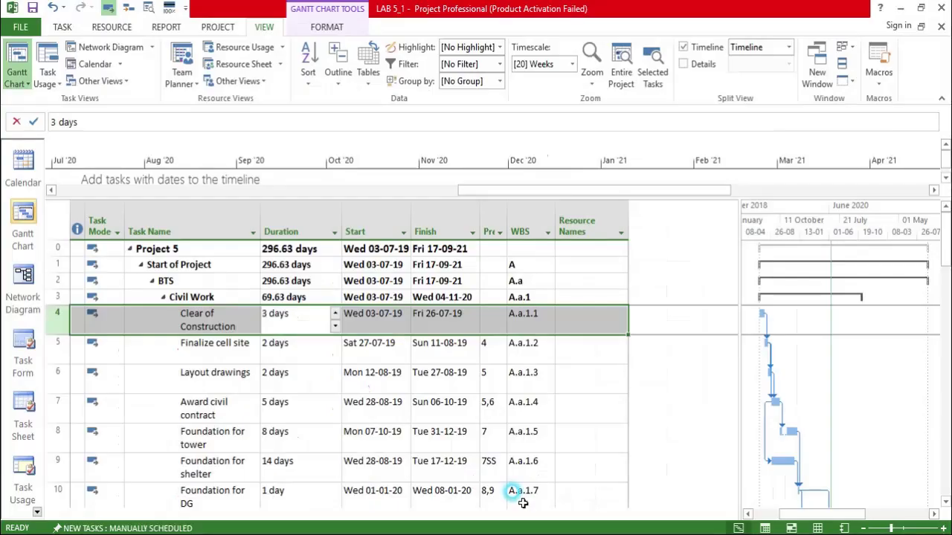
# Assign Constructin Manager (CM) and Site Engineer (SE) as the first two resources in Clear of Construction's task information.
pyautogui.doubleClick(168, 322)
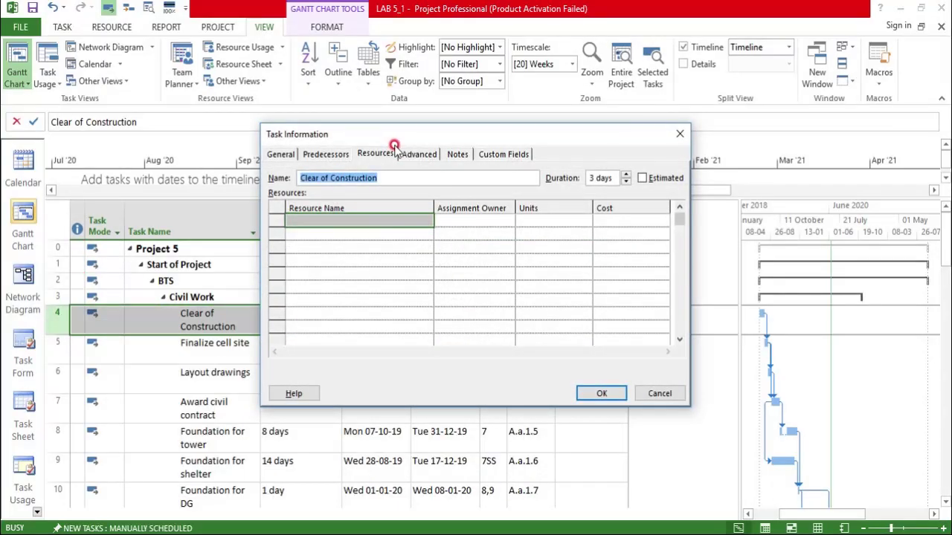
pyautogui.click(402, 220)
pyautogui.click(428, 222)
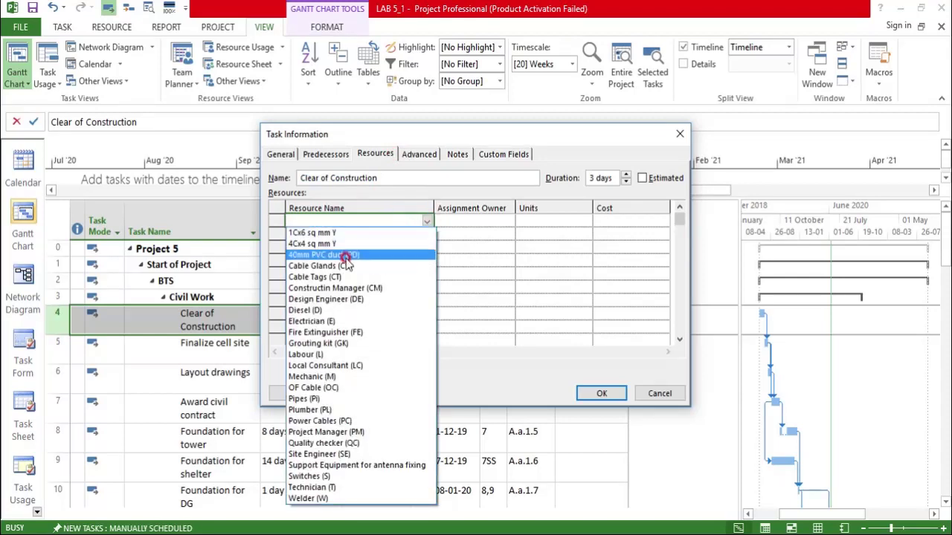
pyautogui.click(321, 288)
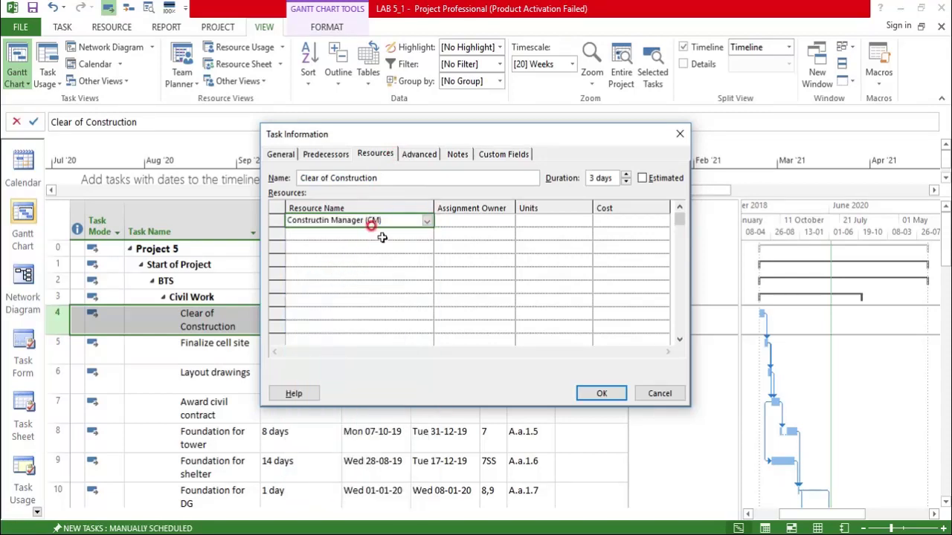
pyautogui.click(422, 231)
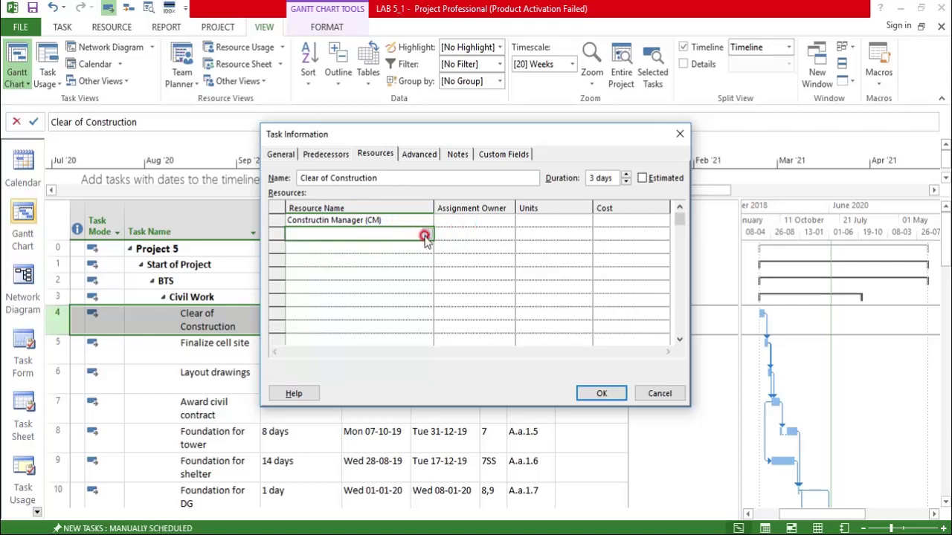
pyautogui.click(425, 235)
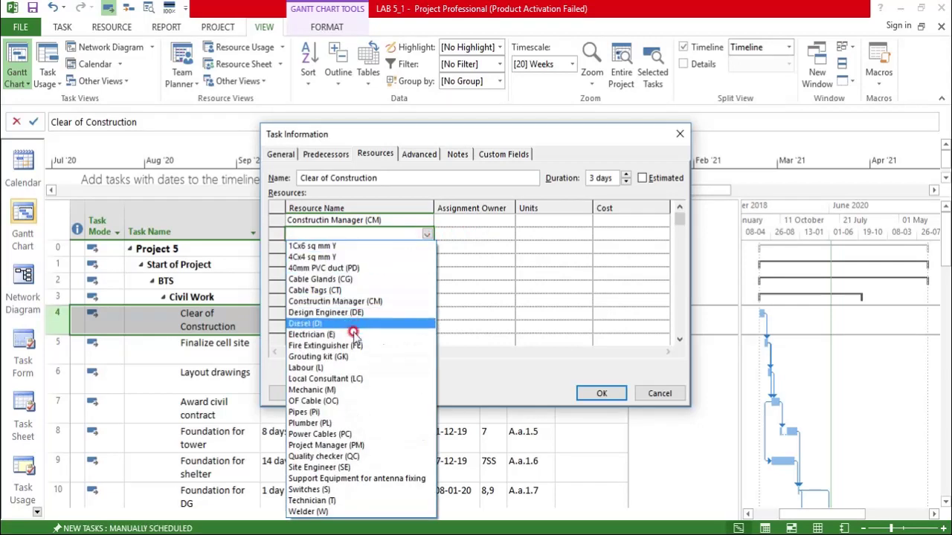
pyautogui.click(327, 467)
# Add Design Engineer (DE) and Local Consultant (LC) to Clear of Construction's resources.
pyautogui.click(418, 246)
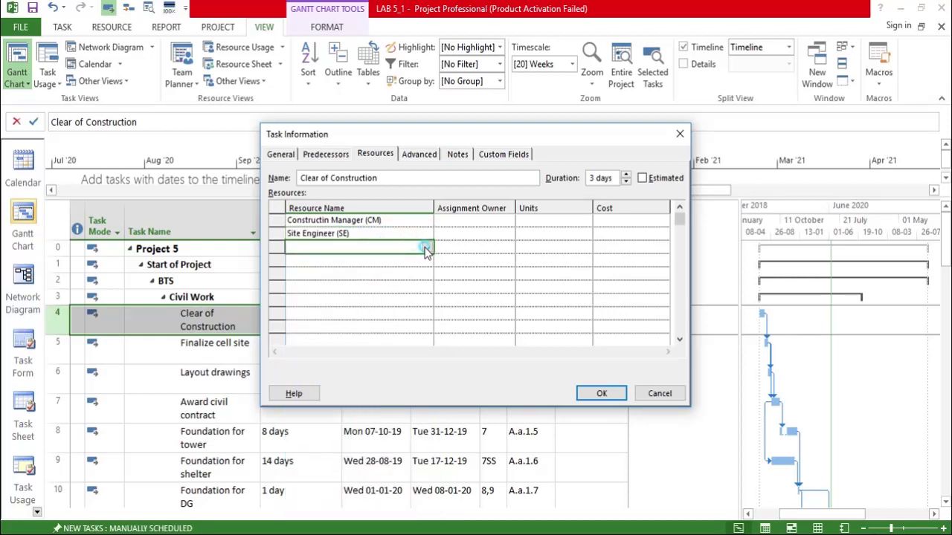
pyautogui.click(426, 246)
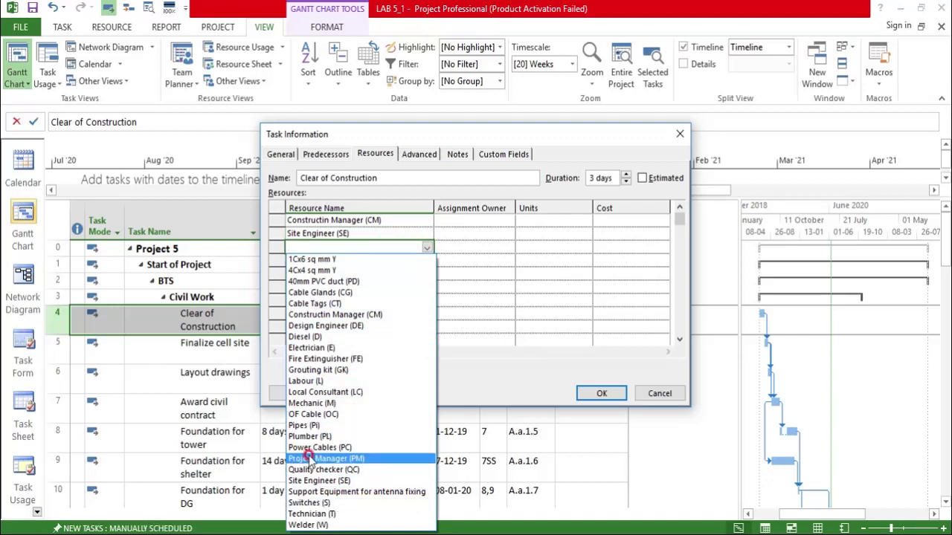
pyautogui.click(328, 327)
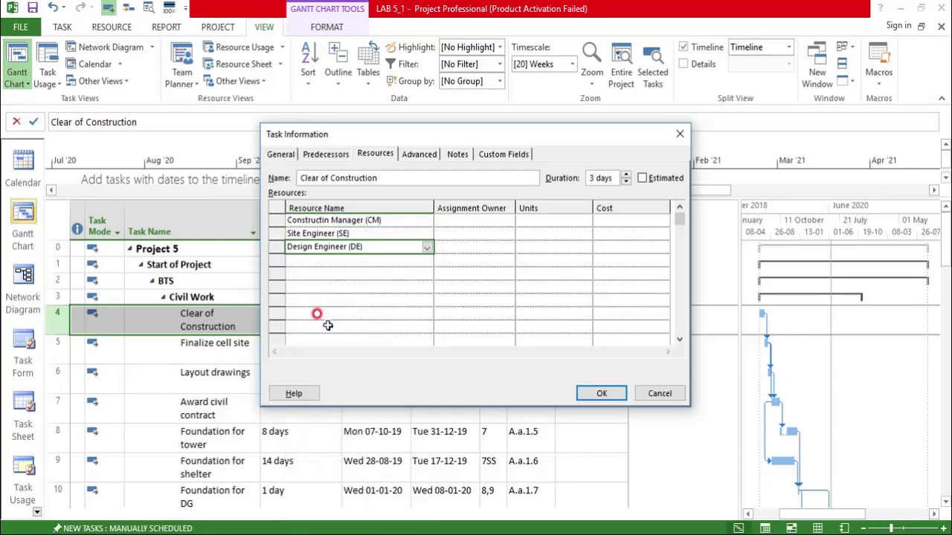
pyautogui.click(405, 257)
pyautogui.click(424, 265)
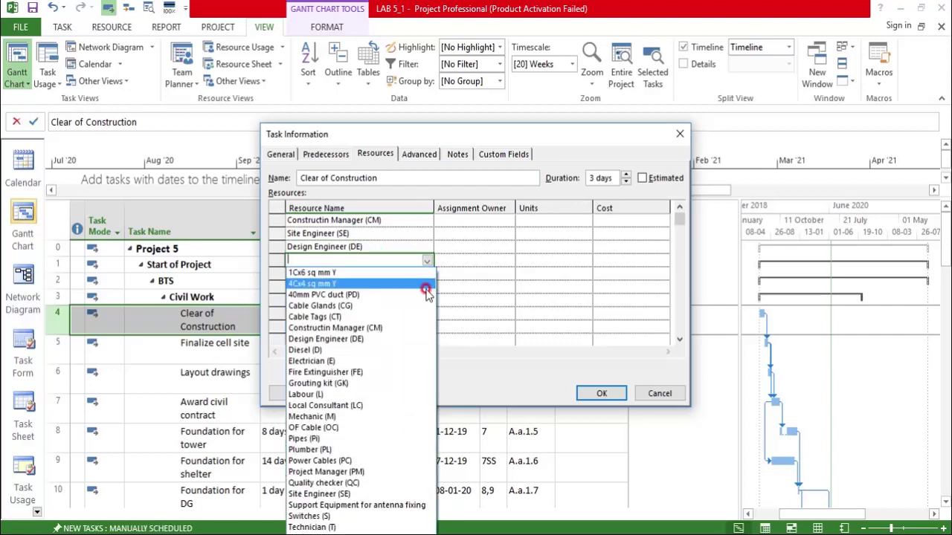
pyautogui.click(348, 404)
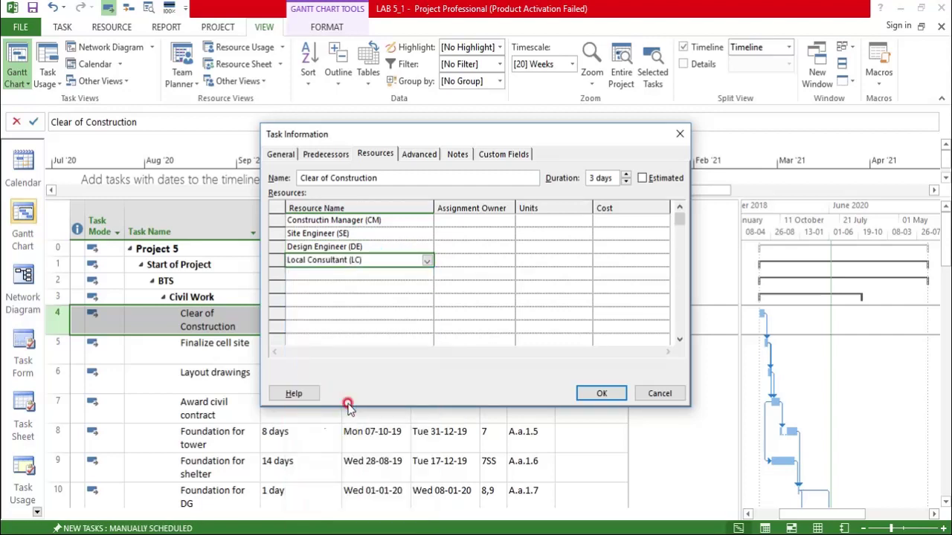
# Add Welder (W), Electrician (E) and Labour (L) to Clear of Construction's resources.
pyautogui.click(395, 253)
pyautogui.click(418, 274)
pyautogui.click(426, 275)
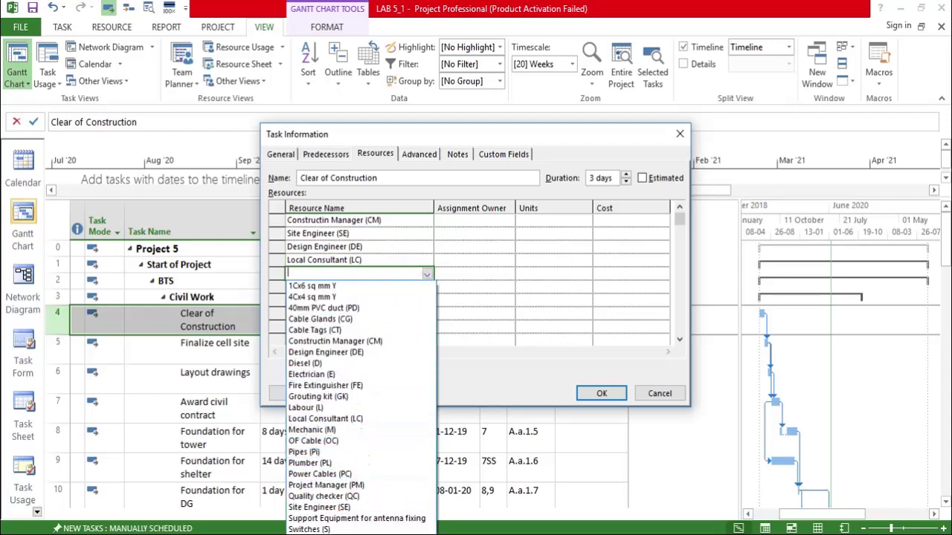
pyautogui.click(335, 534)
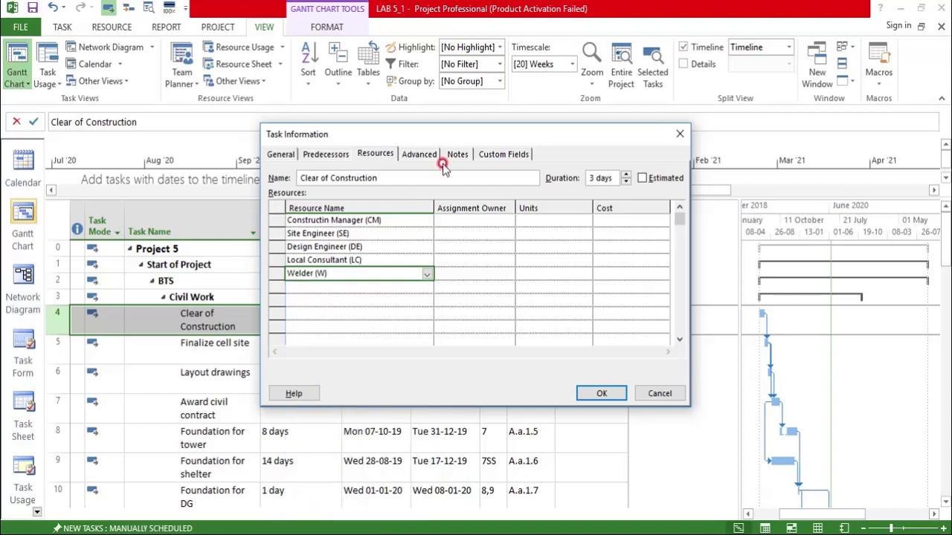
pyautogui.click(410, 285)
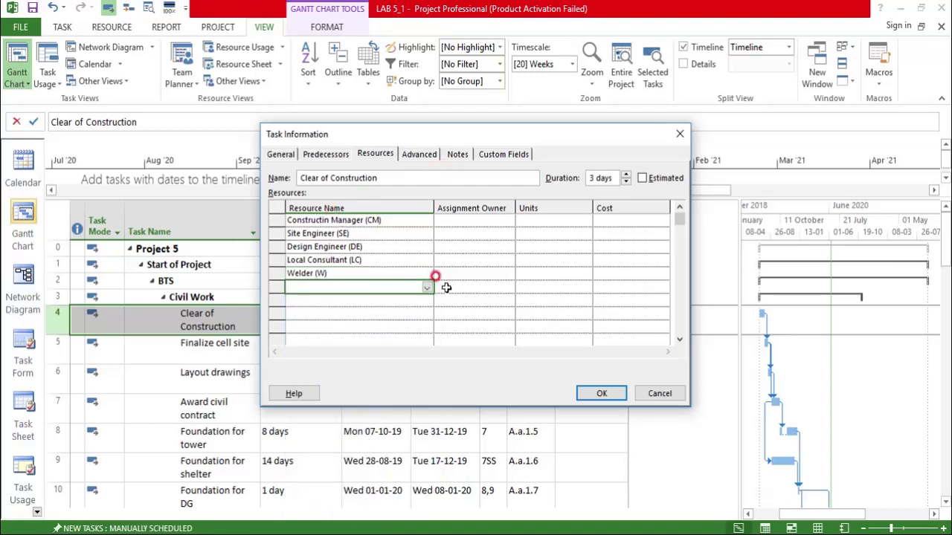
pyautogui.click(425, 287)
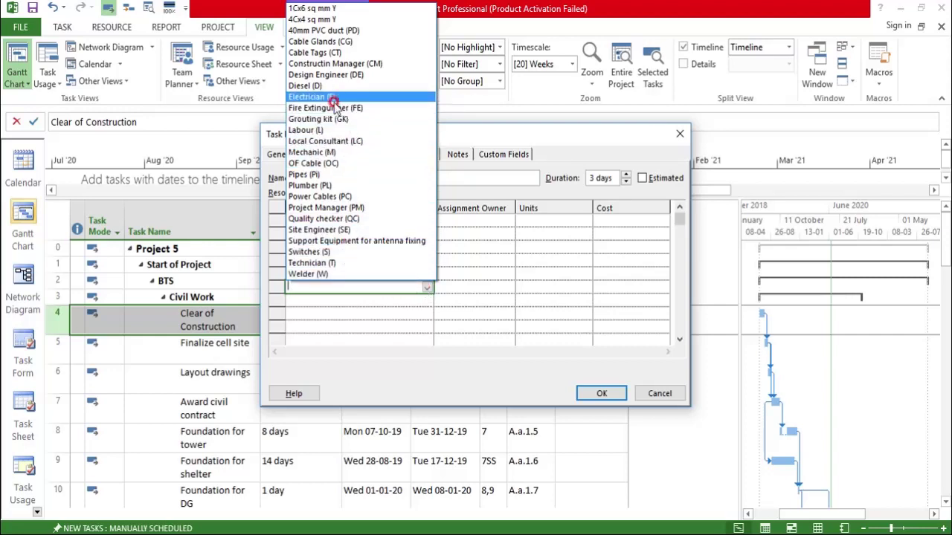
pyautogui.click(331, 99)
pyautogui.click(333, 283)
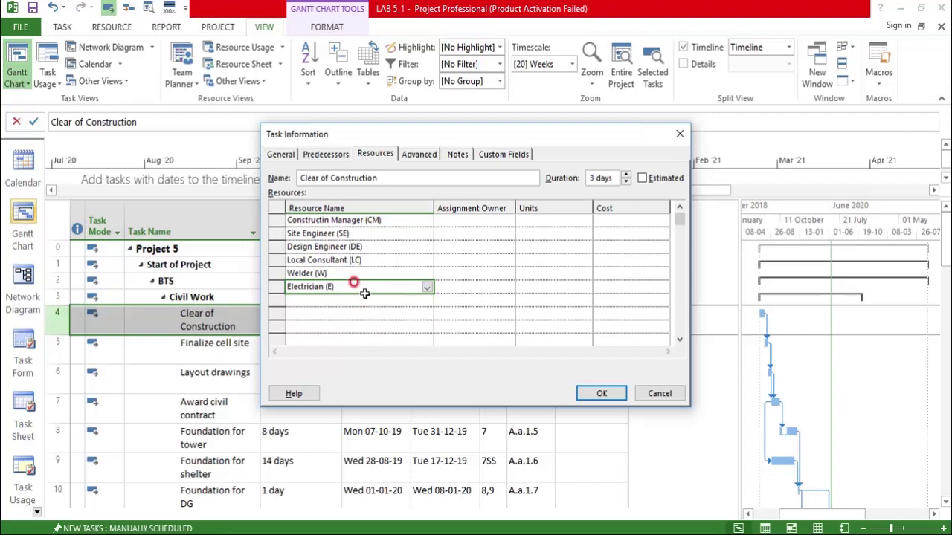
pyautogui.click(423, 299)
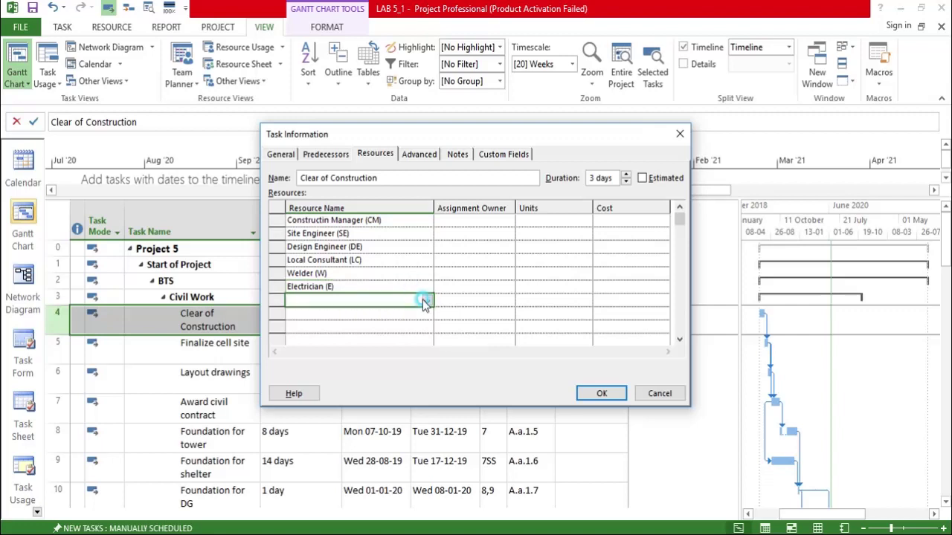
pyautogui.click(426, 301)
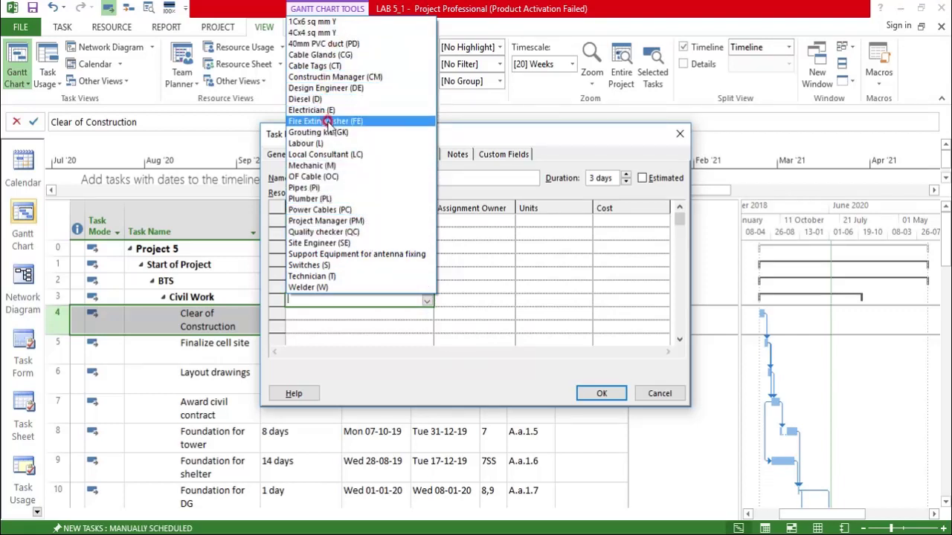
pyautogui.click(320, 143)
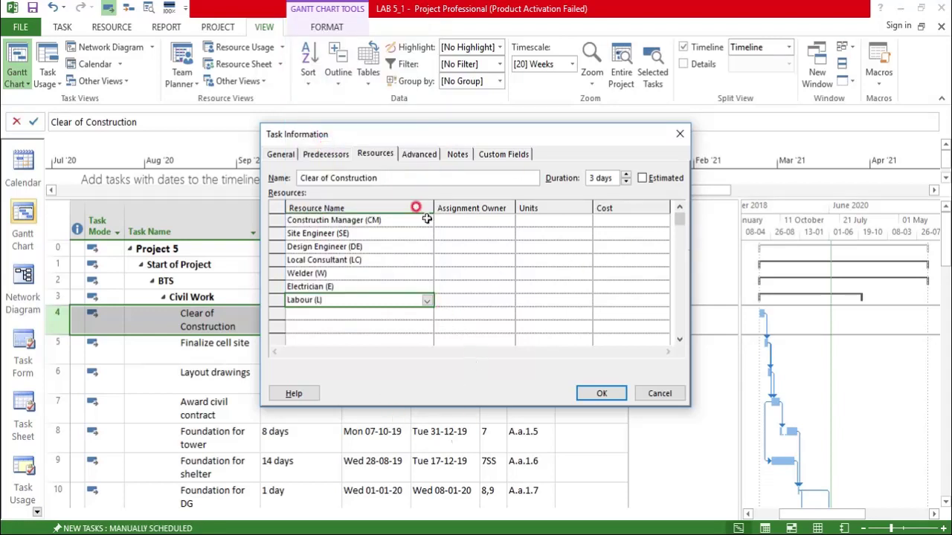
# Check task 4's row in Lab 5_Resource Allocation.pdf, then confirm Clear of Construction's resource assignments with the Units left blank.
pyautogui.click(547, 219)
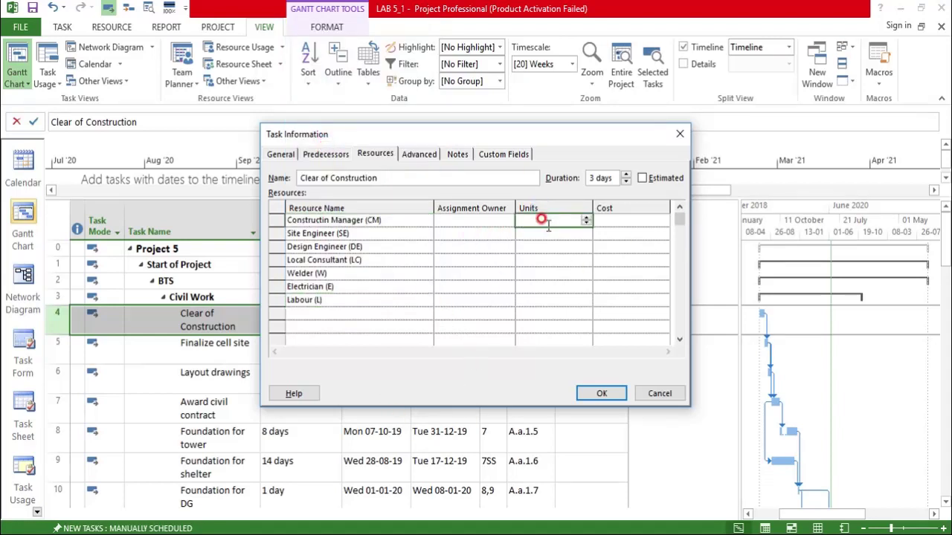
pyautogui.moveTo(714, 532)
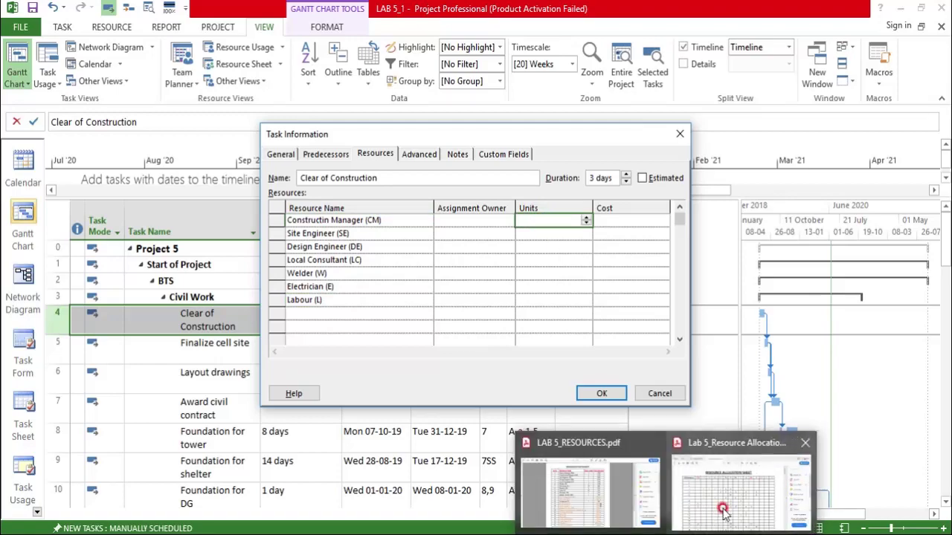
pyautogui.click(806, 487)
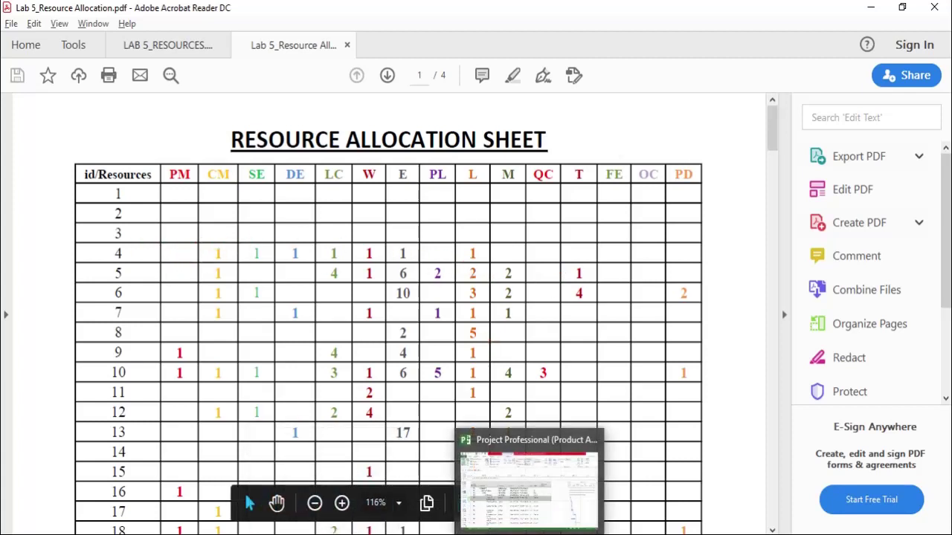
pyautogui.click(506, 487)
pyautogui.click(506, 487)
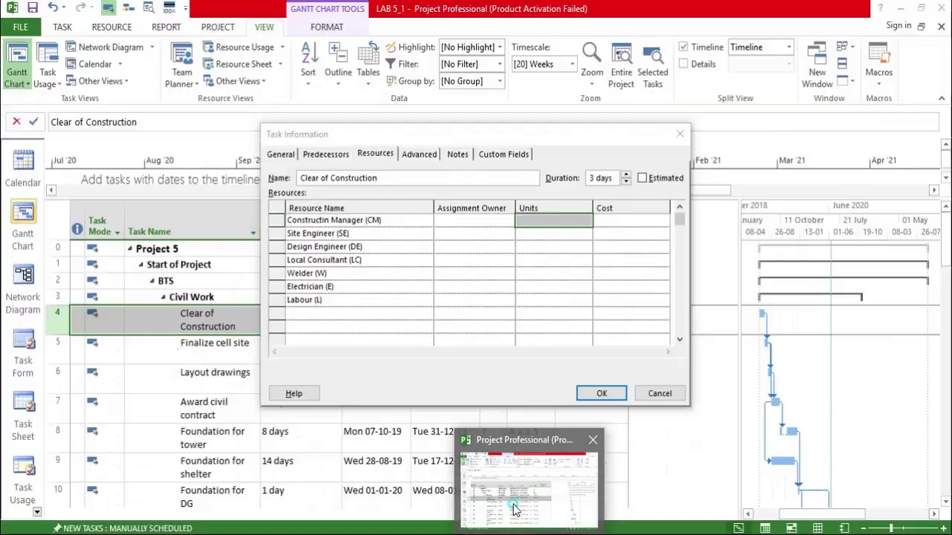
pyautogui.click(533, 224)
pyautogui.click(601, 393)
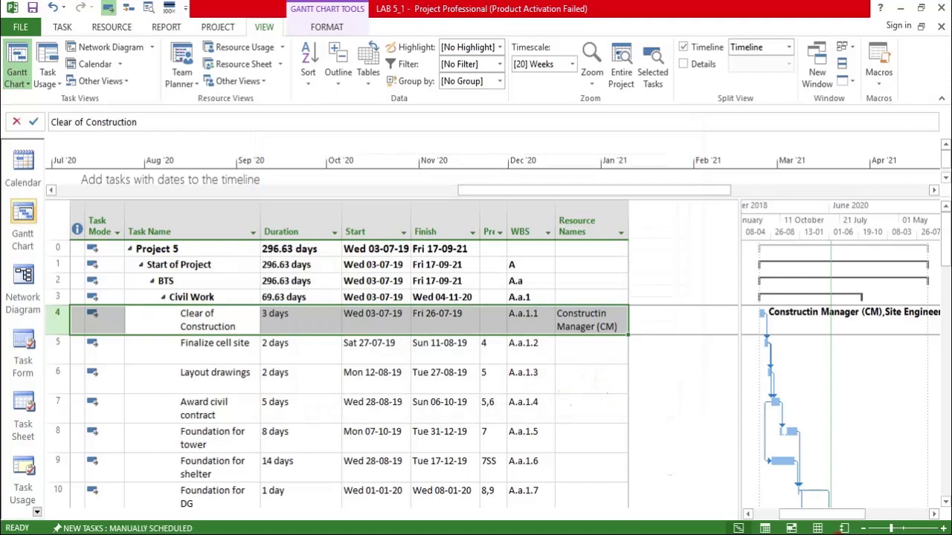
# Widen the Gantt chart pane up to the Resource Names column to show Clear of Construction's resource labels beside its bar.
pyautogui.click(838, 515)
pyautogui.moveTo(819, 520); pyautogui.dragTo(847, 514)
pyautogui.moveTo(740, 216); pyautogui.dragTo(623, 239)
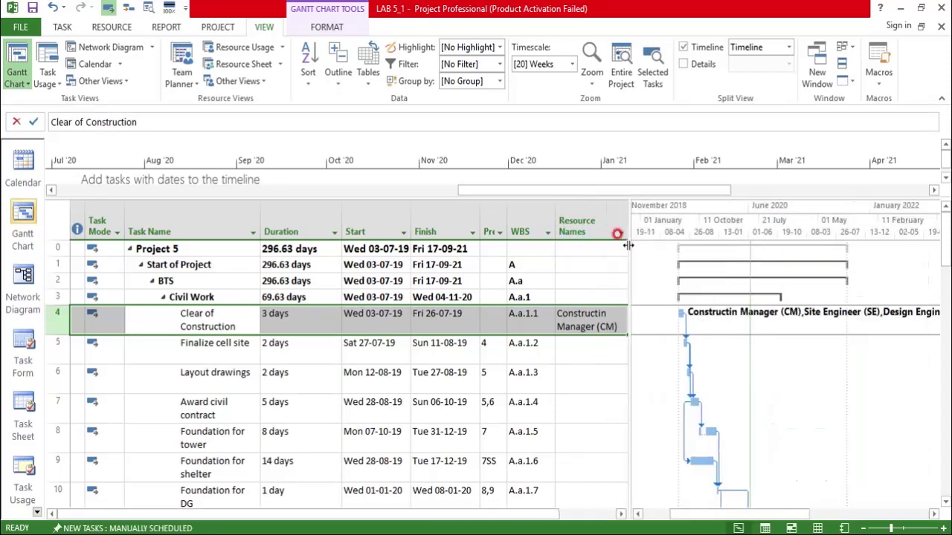
pyautogui.moveTo(672, 512); pyautogui.dragTo(563, 521)
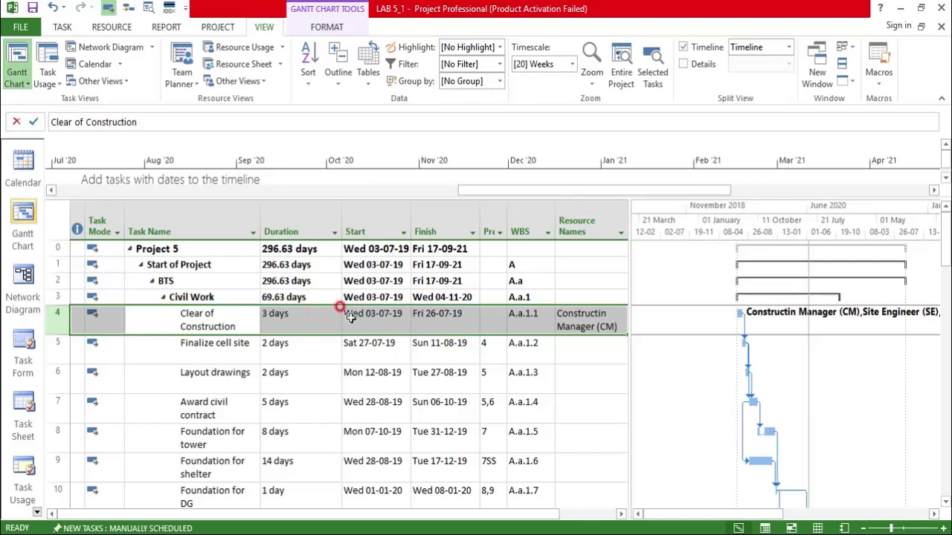
# Review which resources are ticked in Clear of Construction's Resource Names list.
pyautogui.click(604, 313)
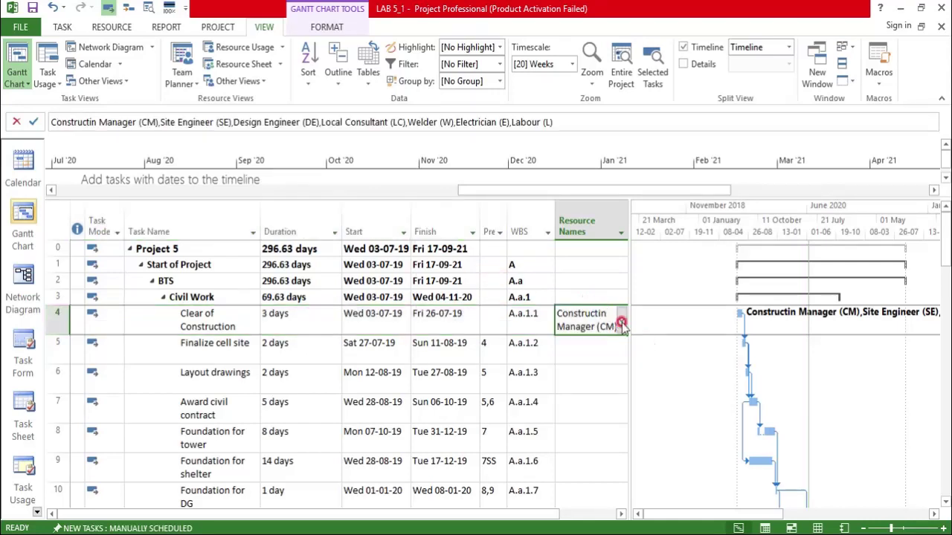
pyautogui.click(621, 320)
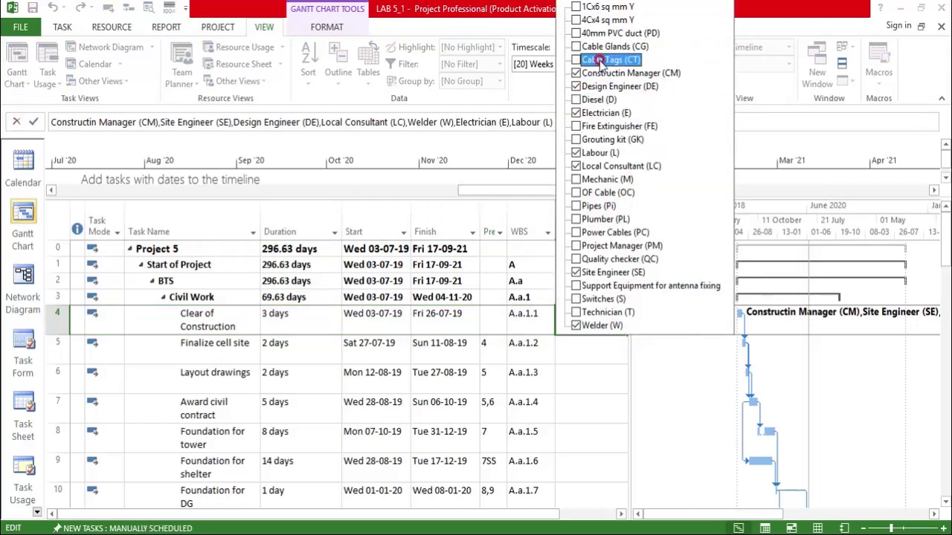
pyautogui.click(601, 374)
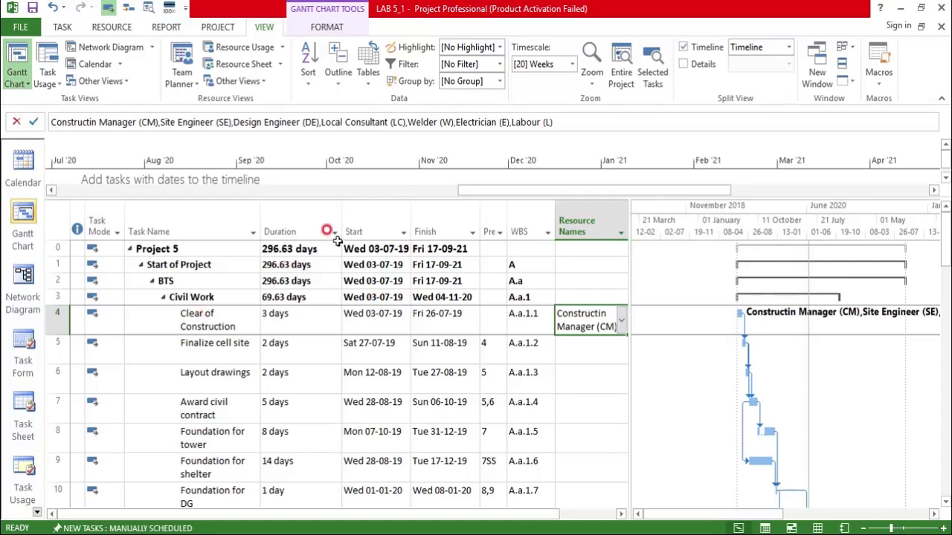
# Insert a Cost column before the Start column and select Clear of Construction's cost.
pyautogui.click(355, 212)
pyautogui.rightClick(358, 212)
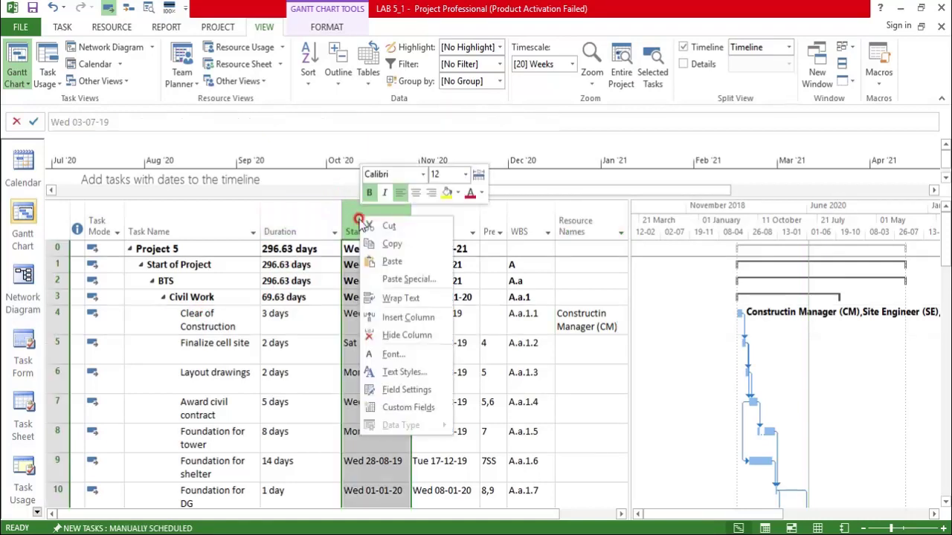
pyautogui.click(392, 318)
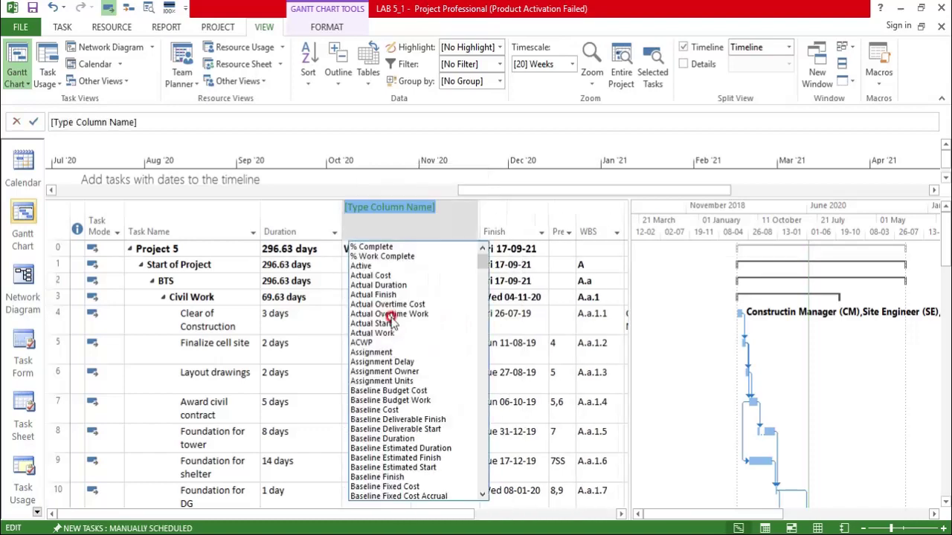
pyautogui.write('Conos')
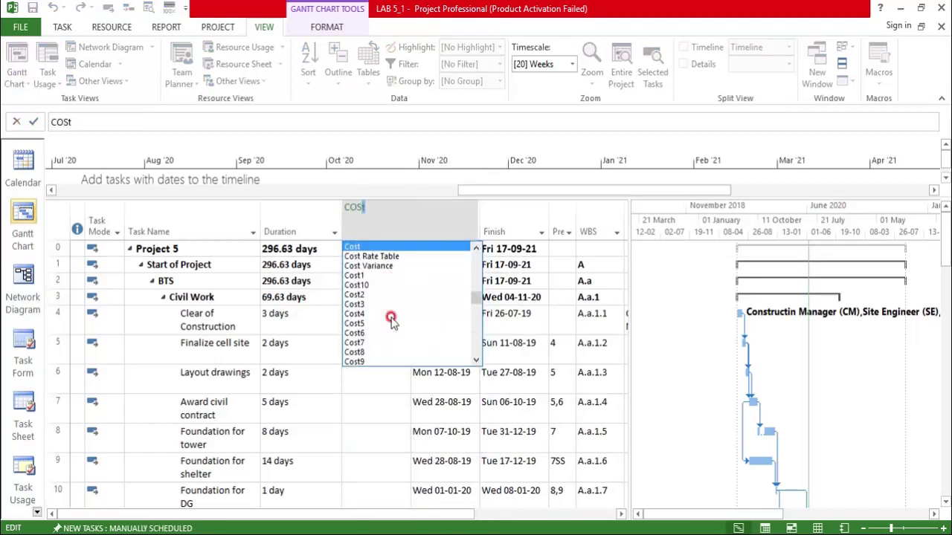
pyautogui.press('Return')
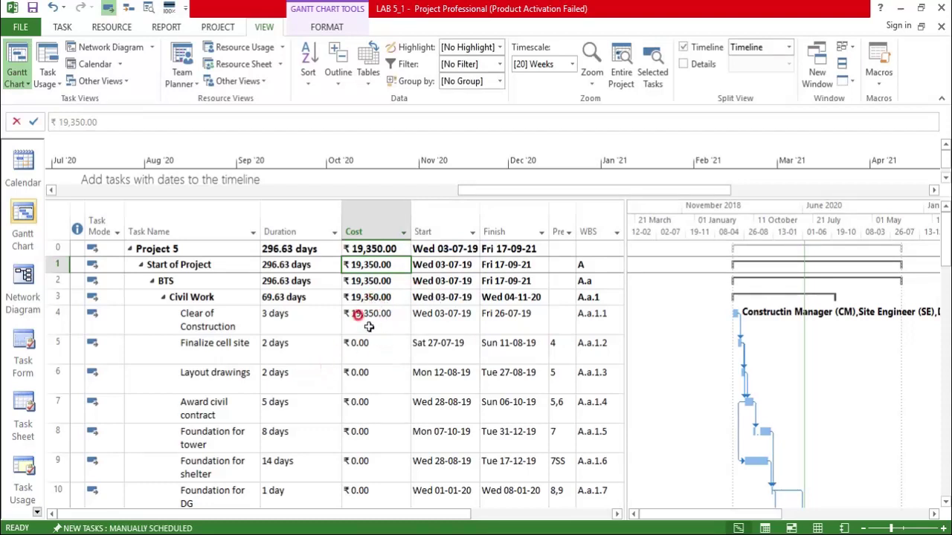
pyautogui.click(366, 321)
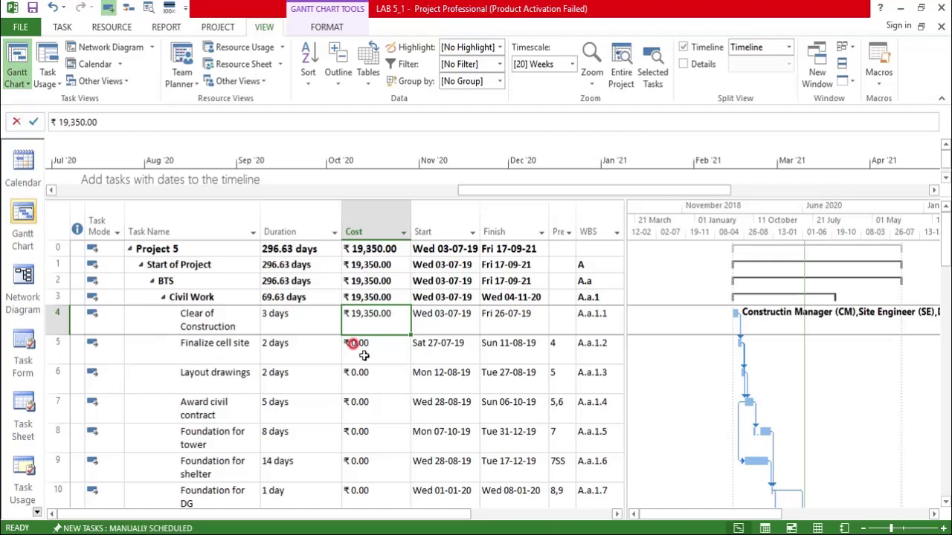
# Open the resource assignments of the Finalize cell site task.
pyautogui.click(211, 353)
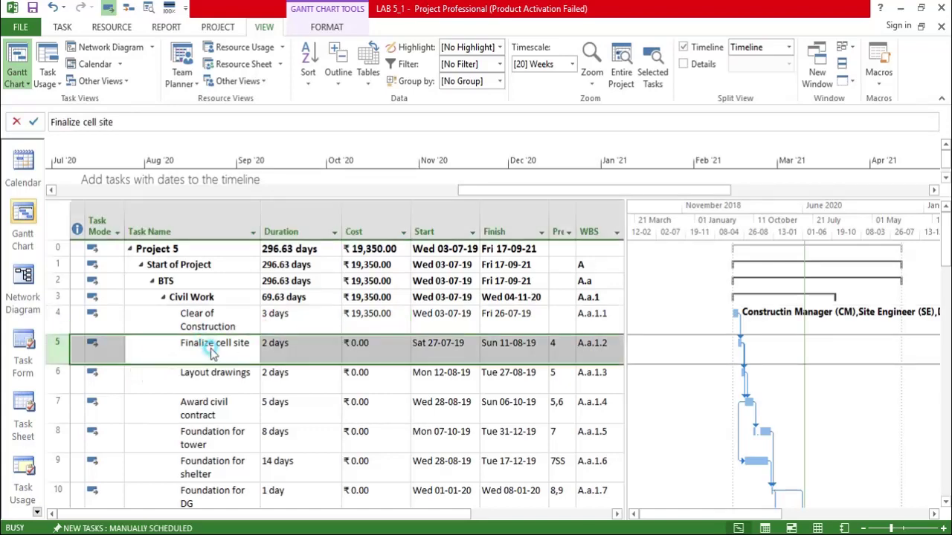
pyautogui.doubleClick(212, 353)
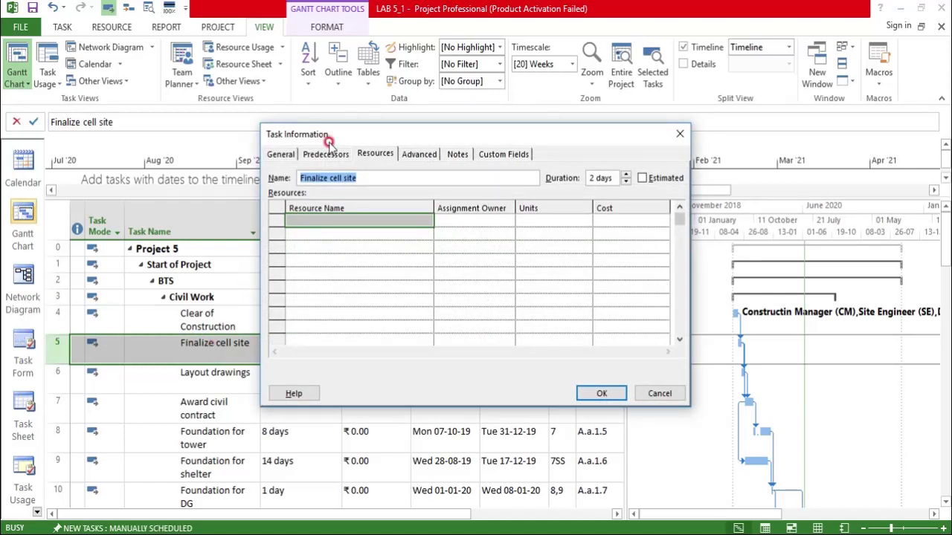
pyautogui.click(381, 217)
# Examine task 5's row in Lab 5_Resource Allocation.pdf and the resource abbreviations in LAB 5_RESOURCES.pdf, and return to Project.
pyautogui.moveTo(664, 512)
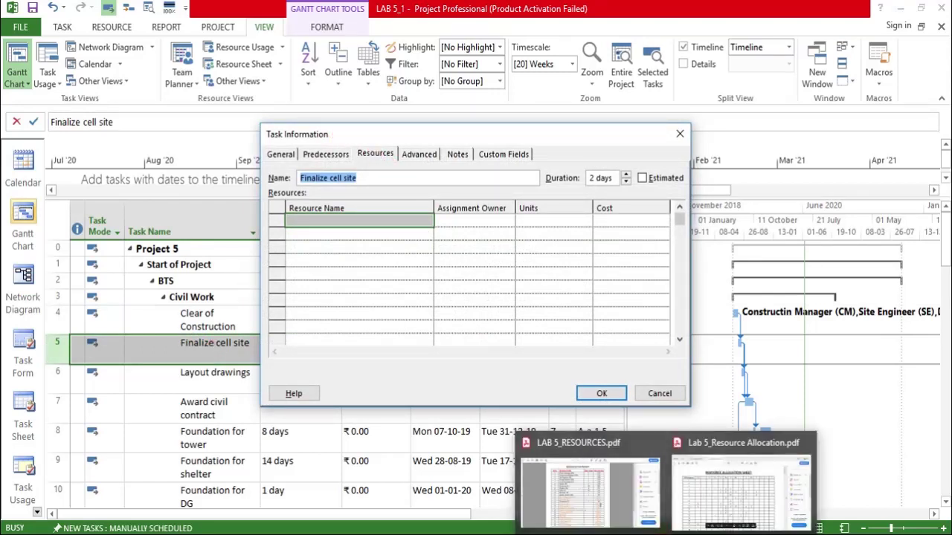
pyautogui.click(708, 496)
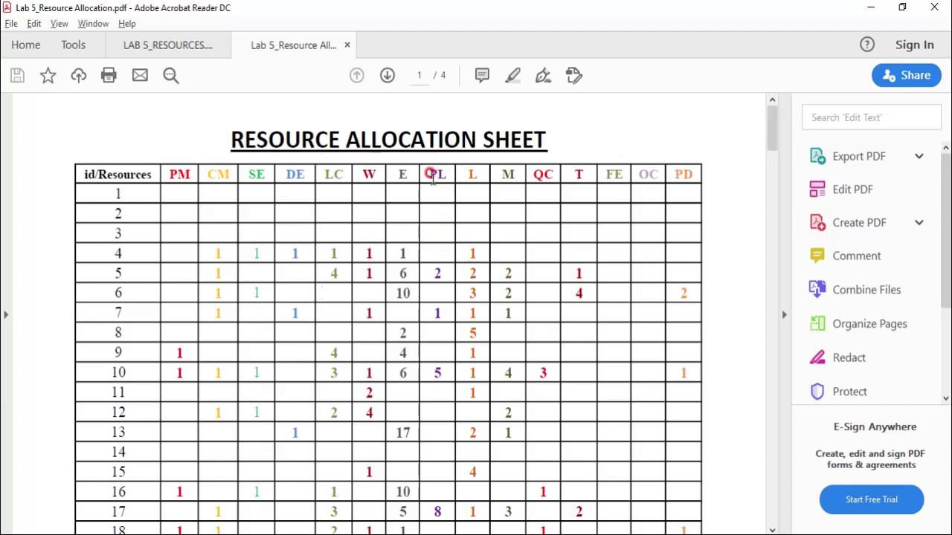
pyautogui.click(128, 46)
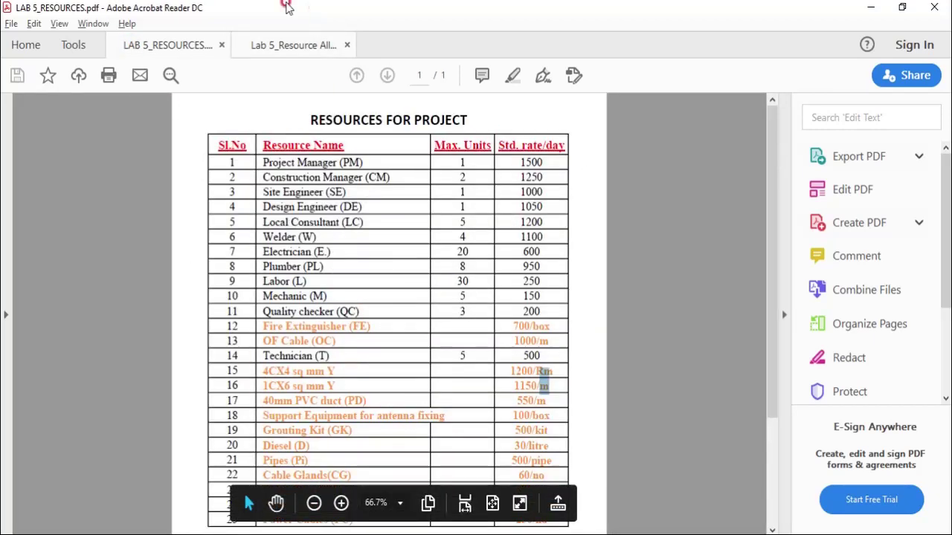
pyautogui.click(258, 46)
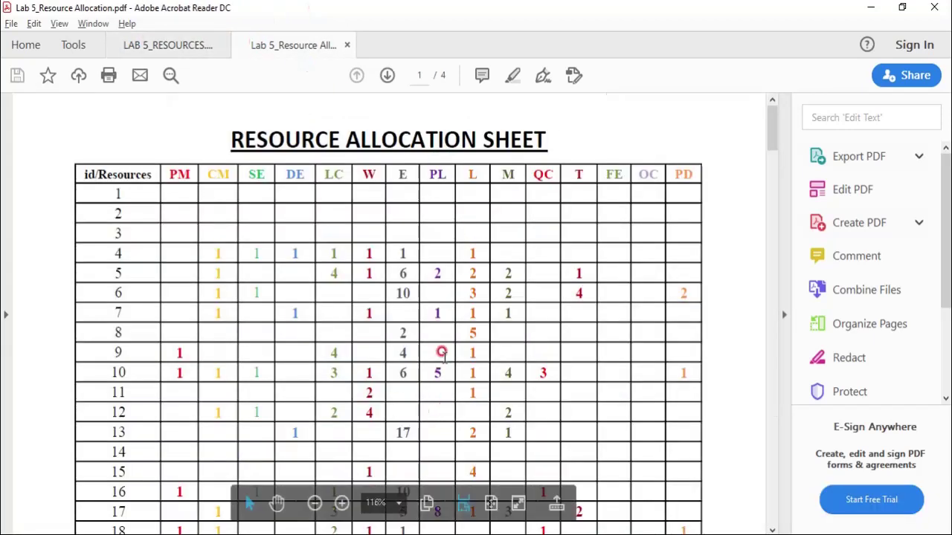
pyautogui.moveTo(195, 257); pyautogui.dragTo(250, 289)
pyautogui.click(272, 313)
pyautogui.moveTo(116, 272); pyautogui.dragTo(461, 275)
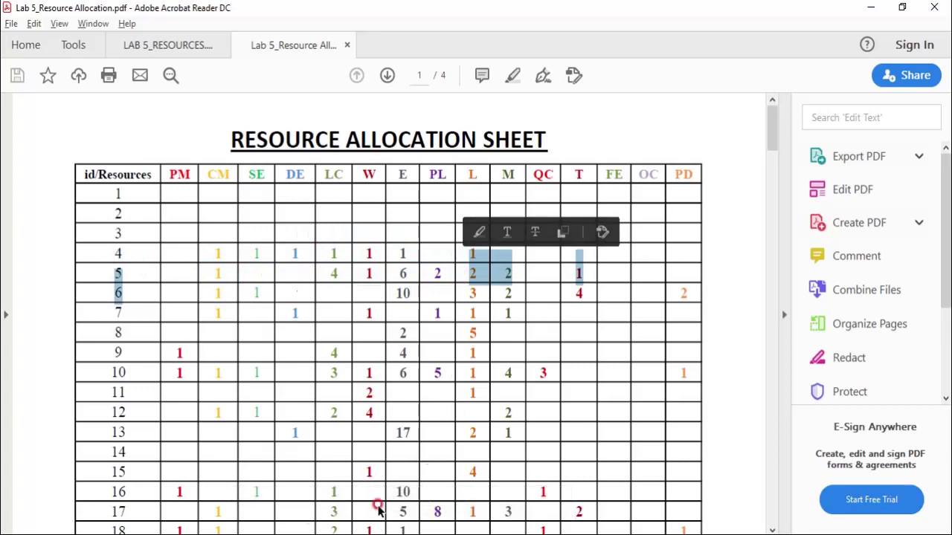
pyautogui.moveTo(527, 533)
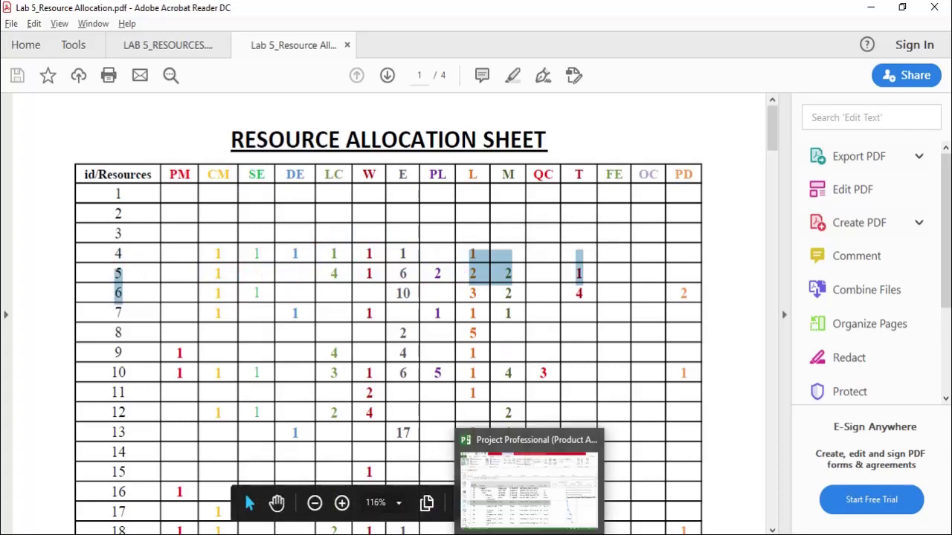
pyautogui.click(523, 499)
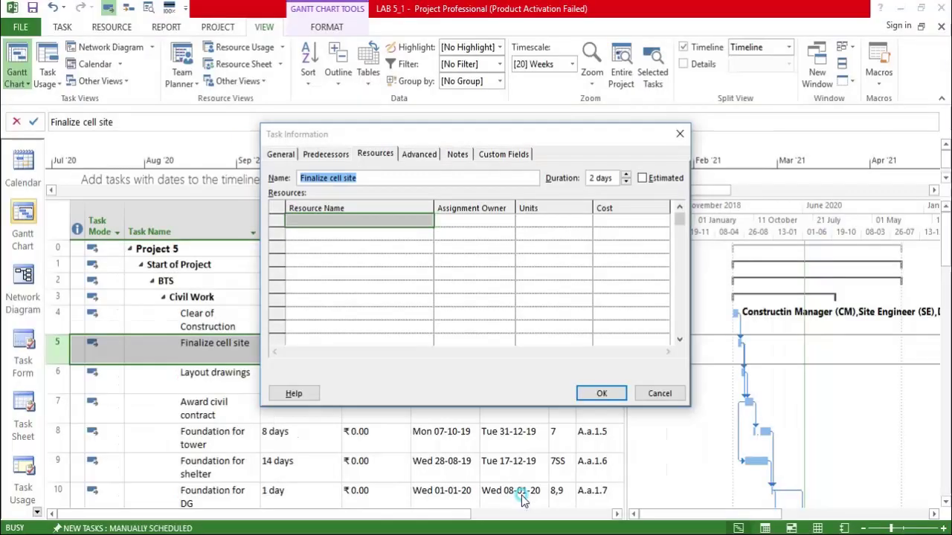
# Add Constructin Manager (CM) and Local Consultant (LC) to Finalize cell site's resources, giving Local Consultant 4 units.
pyautogui.click(365, 218)
pyautogui.click(427, 223)
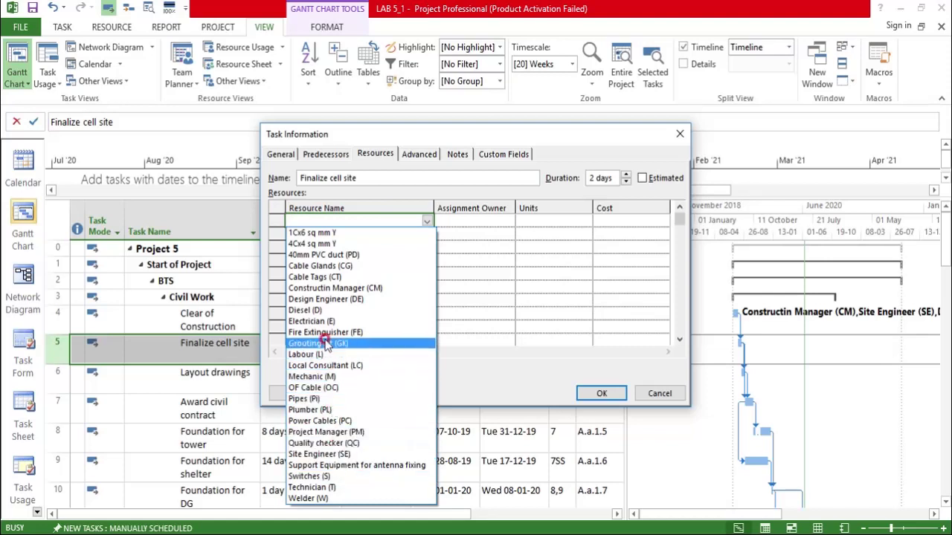
pyautogui.click(320, 289)
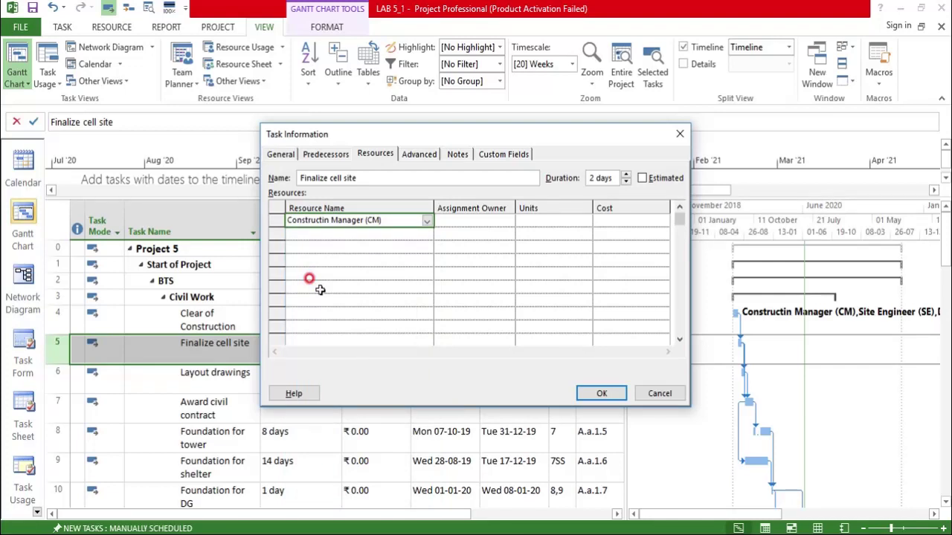
pyautogui.click(407, 235)
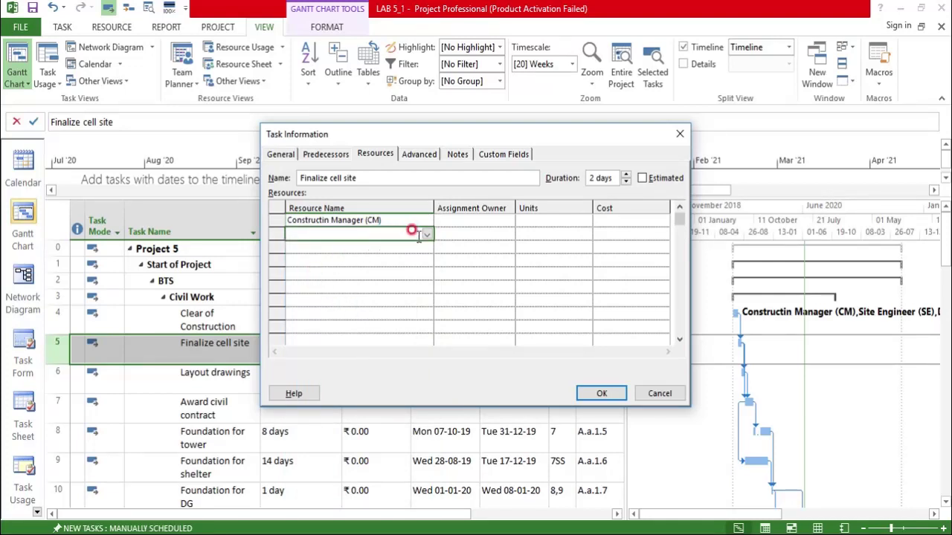
pyautogui.click(425, 234)
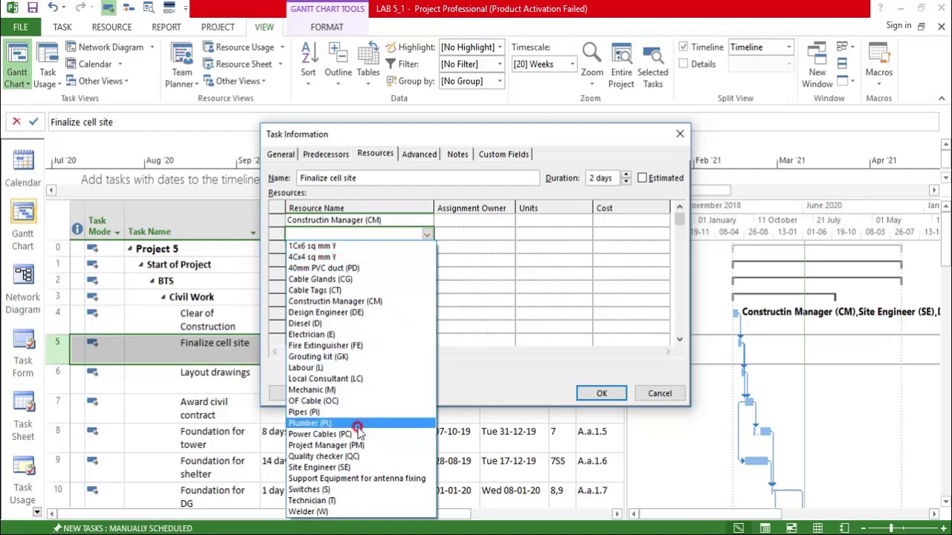
pyautogui.click(325, 379)
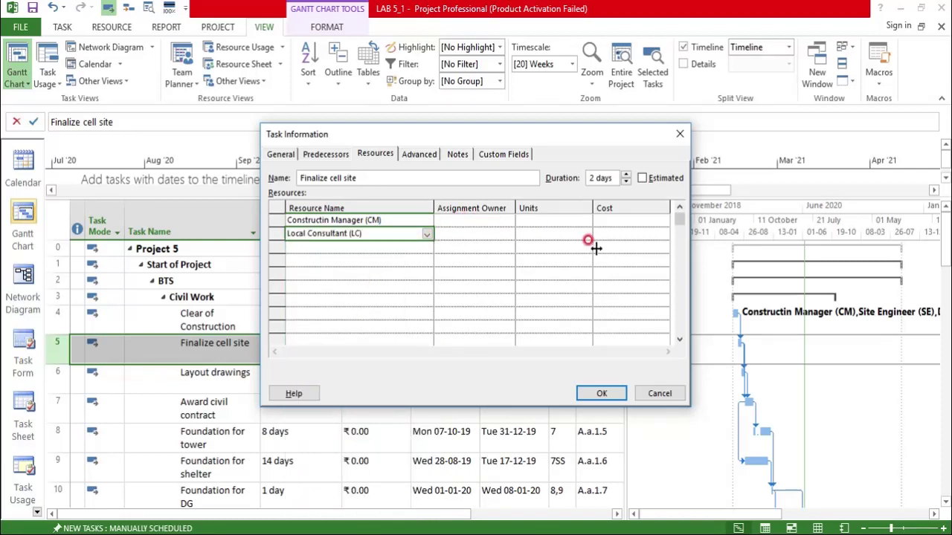
pyautogui.click(563, 233)
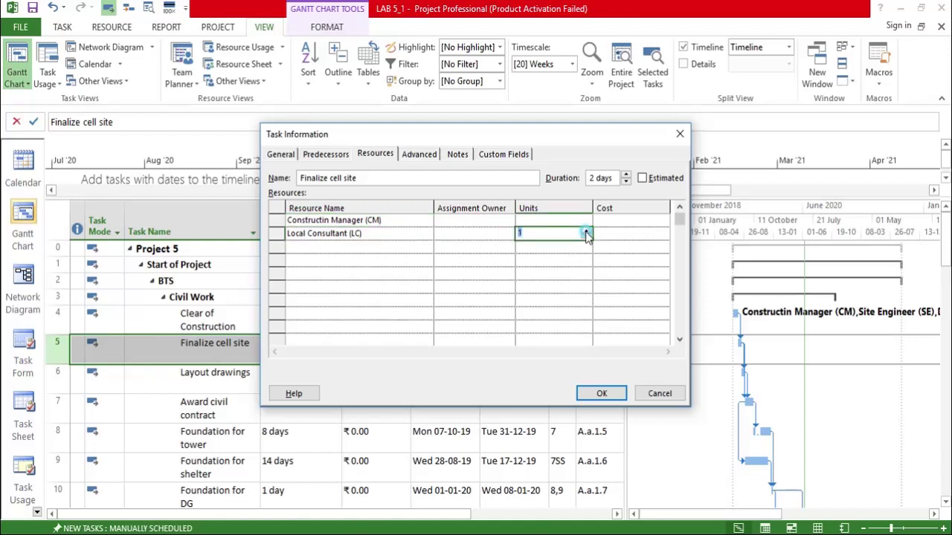
pyautogui.click(586, 235)
pyautogui.click(556, 246)
# Add Welder (W) with 1 unit to Finalize cell site and set Constructin Manager (CM) to 1 unit.
pyautogui.click(312, 245)
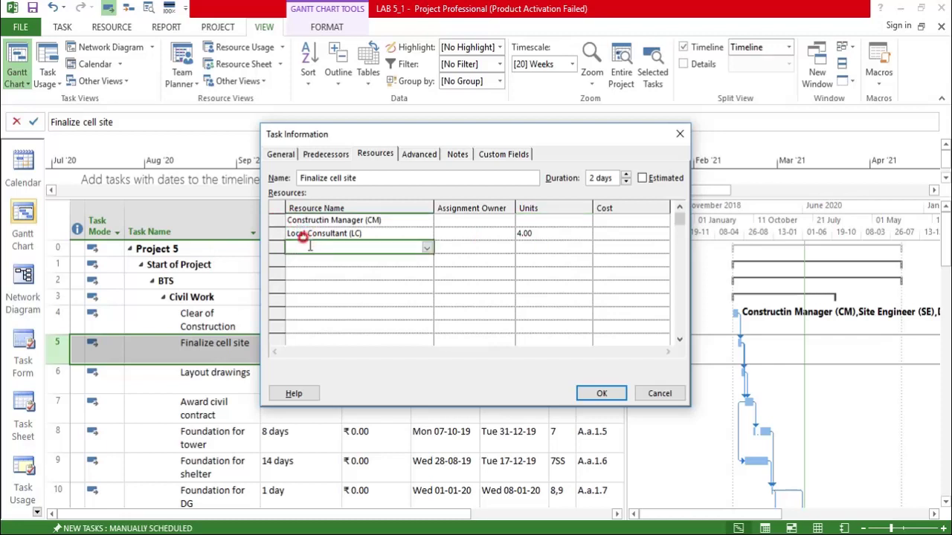
pyautogui.click(426, 248)
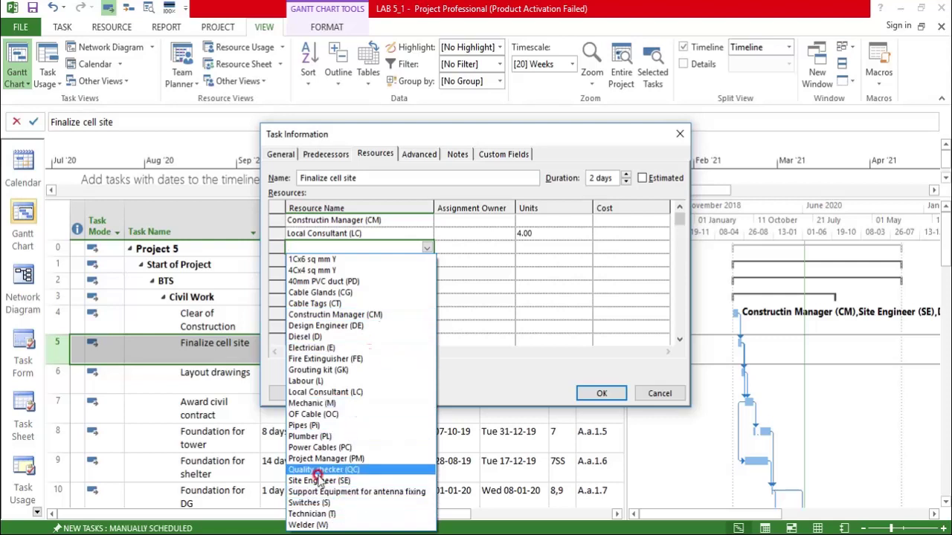
pyautogui.click(307, 524)
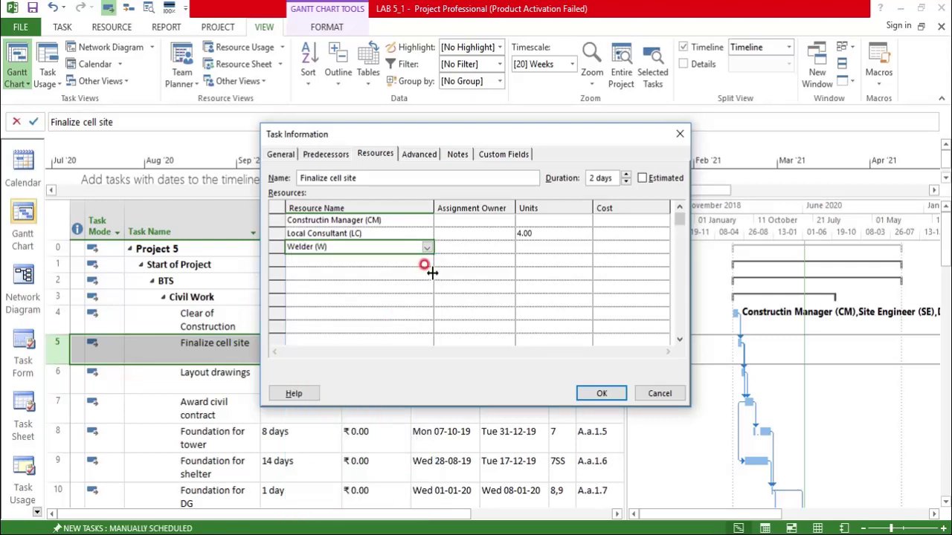
pyautogui.click(546, 246)
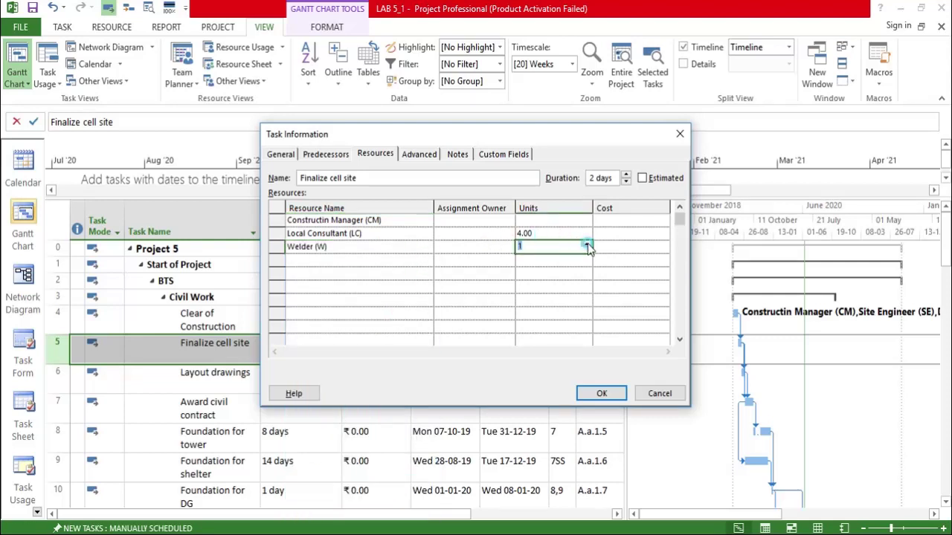
pyautogui.click(556, 220)
pyautogui.click(584, 223)
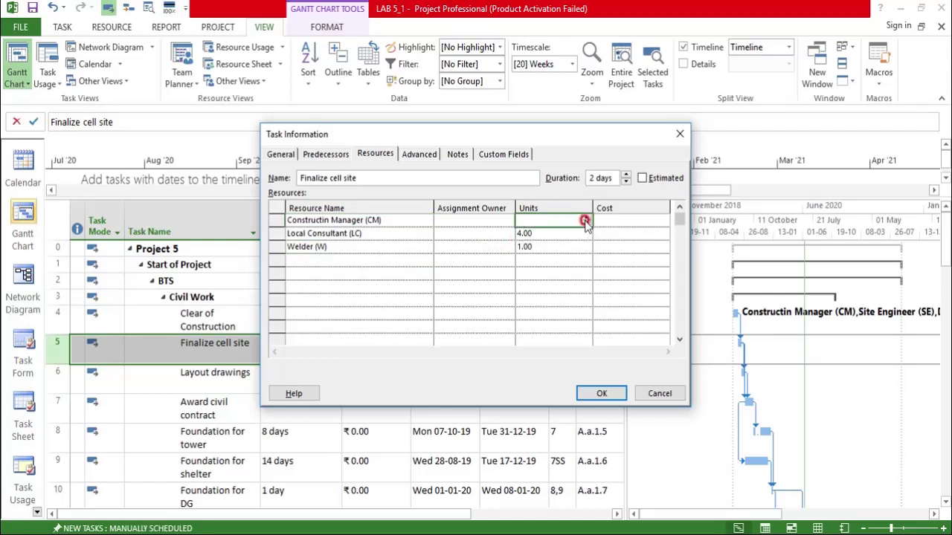
pyautogui.click(553, 244)
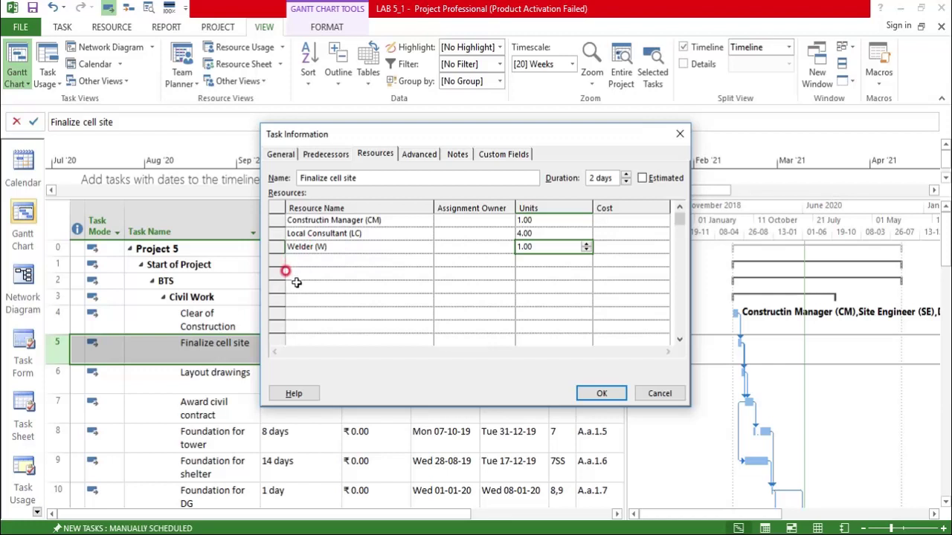
# Add Electrician (E) with 6 units to Finalize cell site's resources.
pyautogui.click(336, 257)
pyautogui.click(427, 258)
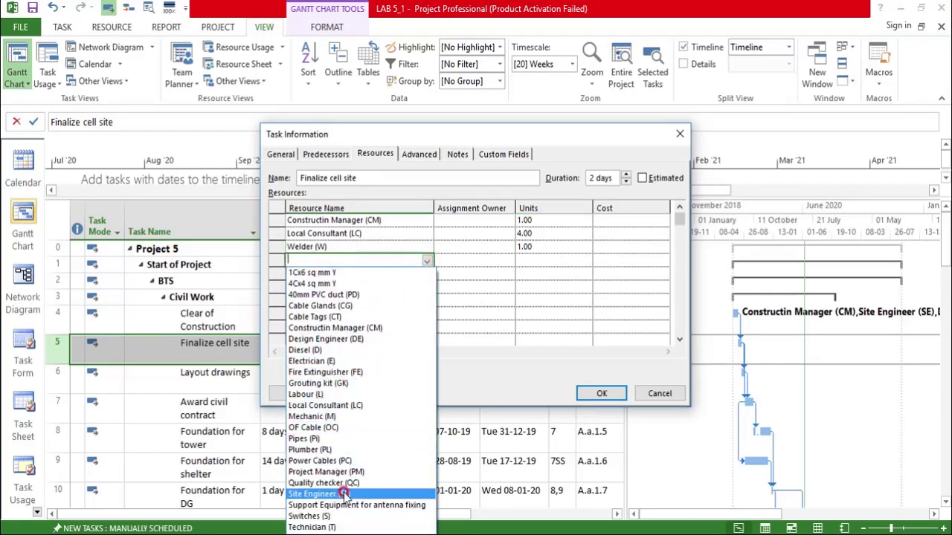
pyautogui.click(347, 361)
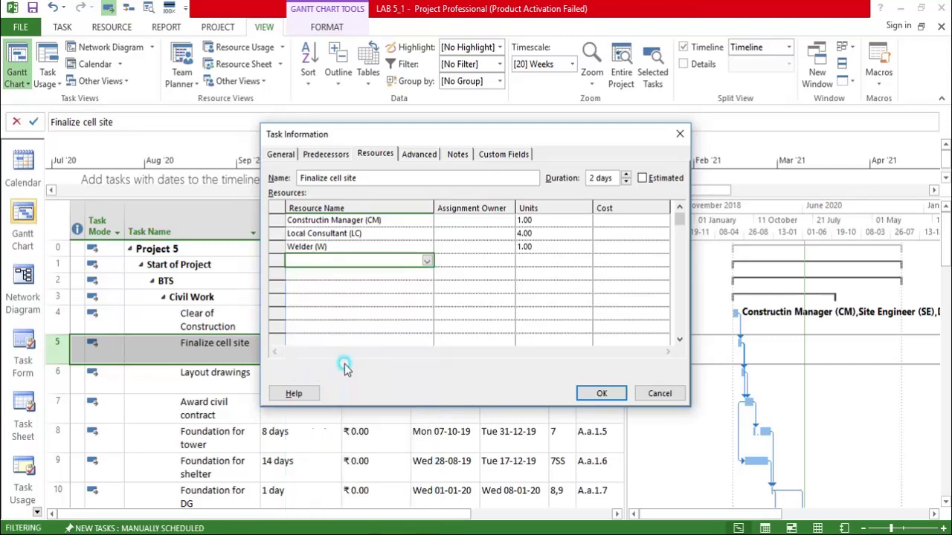
pyautogui.click(529, 260)
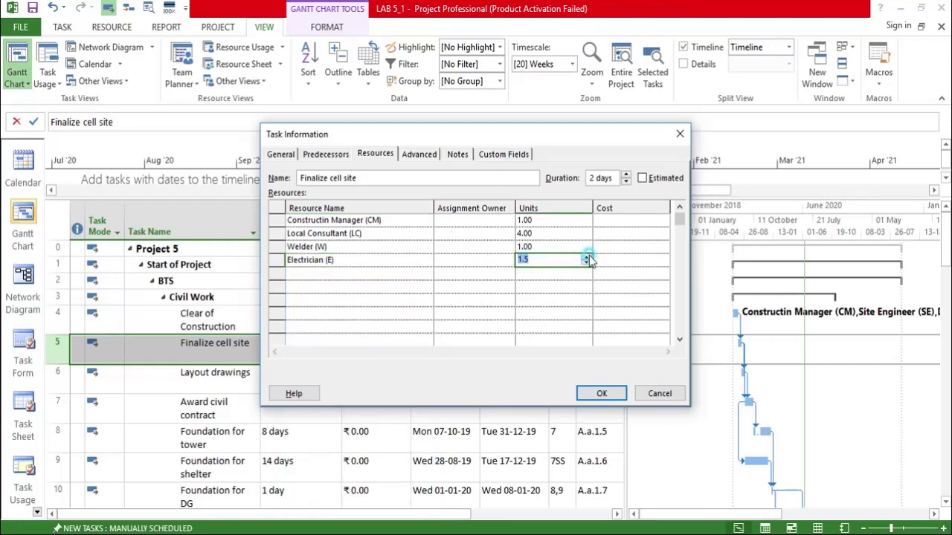
pyautogui.write('6')
pyautogui.click(316, 264)
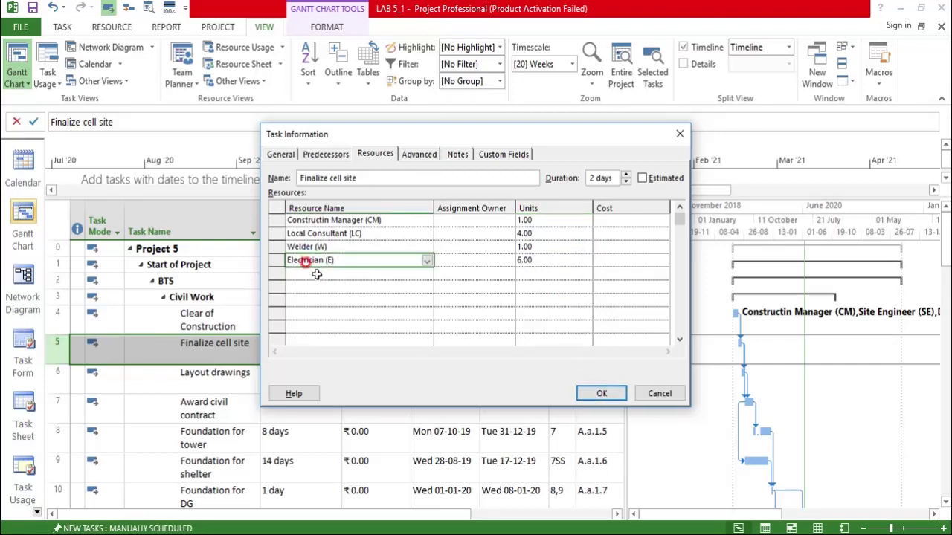
# Add Plumber (PL) with 2 units to Finalize cell site's resources.
pyautogui.click(316, 274)
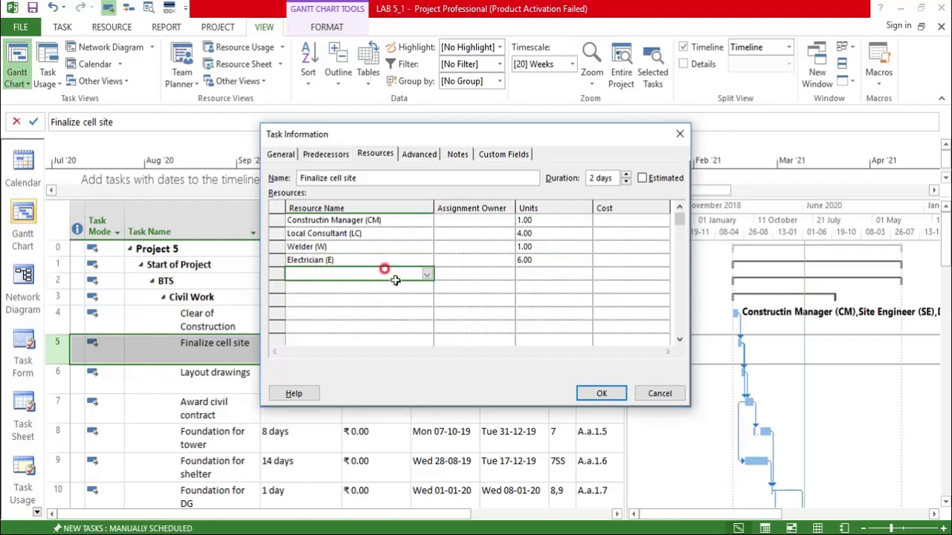
pyautogui.click(427, 275)
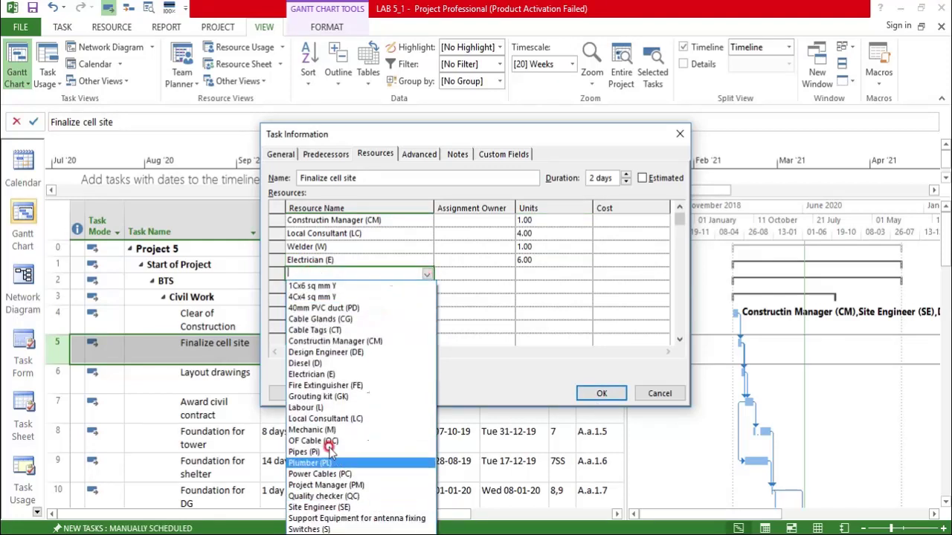
pyautogui.click(309, 463)
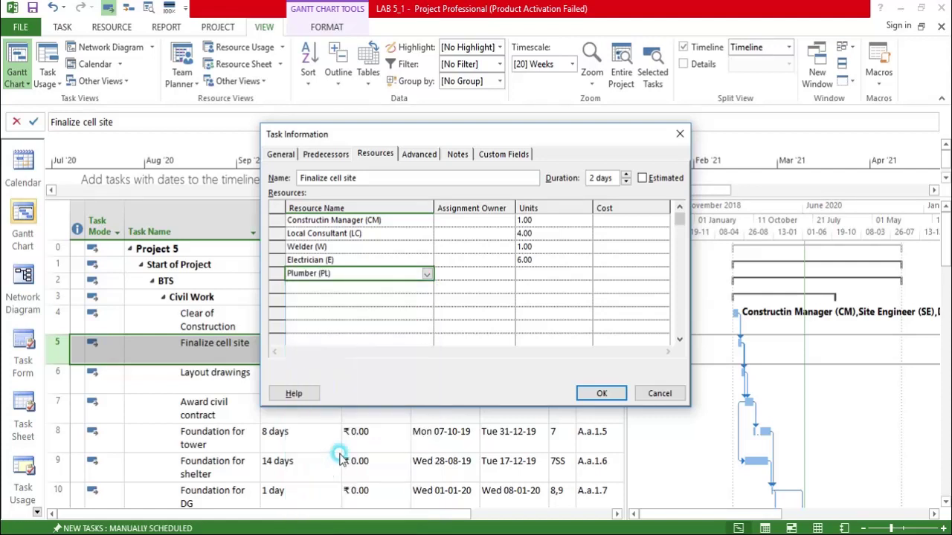
pyautogui.click(550, 272)
pyautogui.click(585, 271)
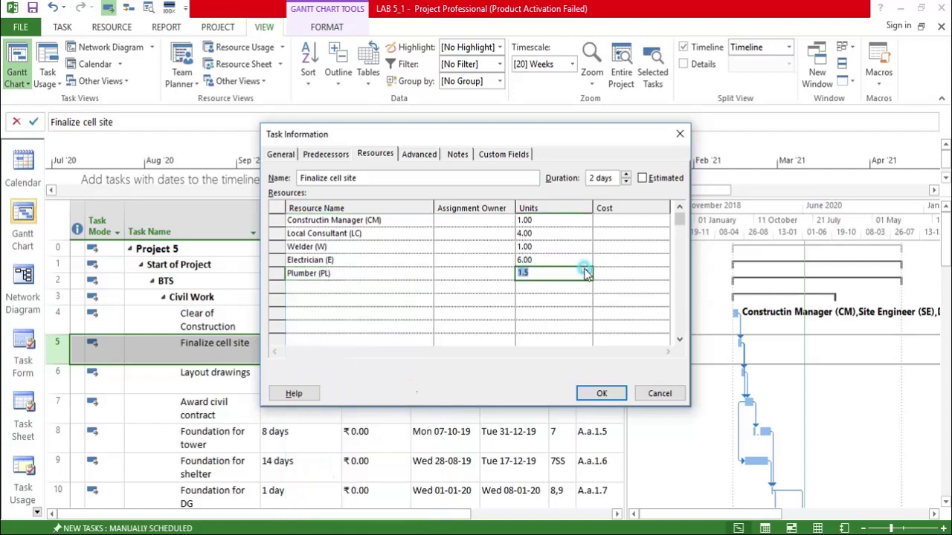
pyautogui.write('2')
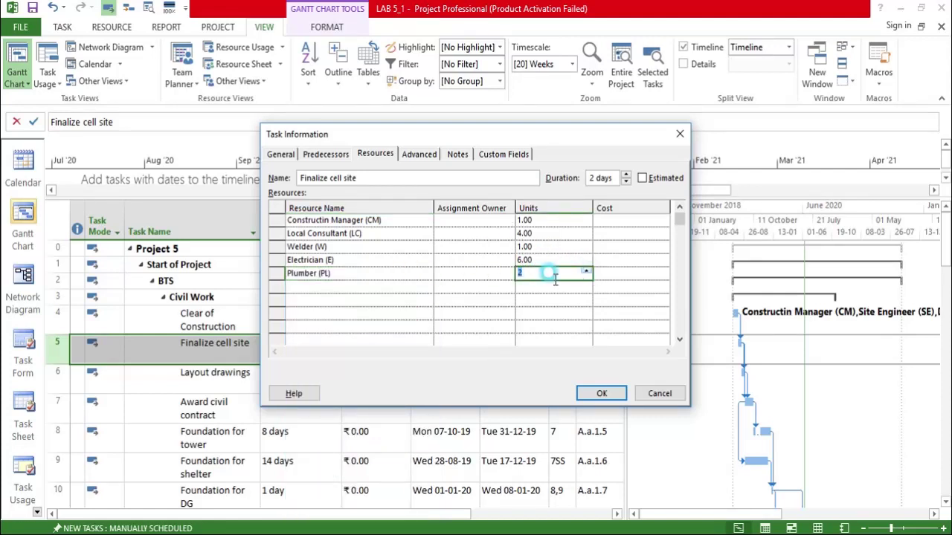
# Add Labour (L) with 2 units to Finalize cell site's resources.
pyautogui.click(332, 286)
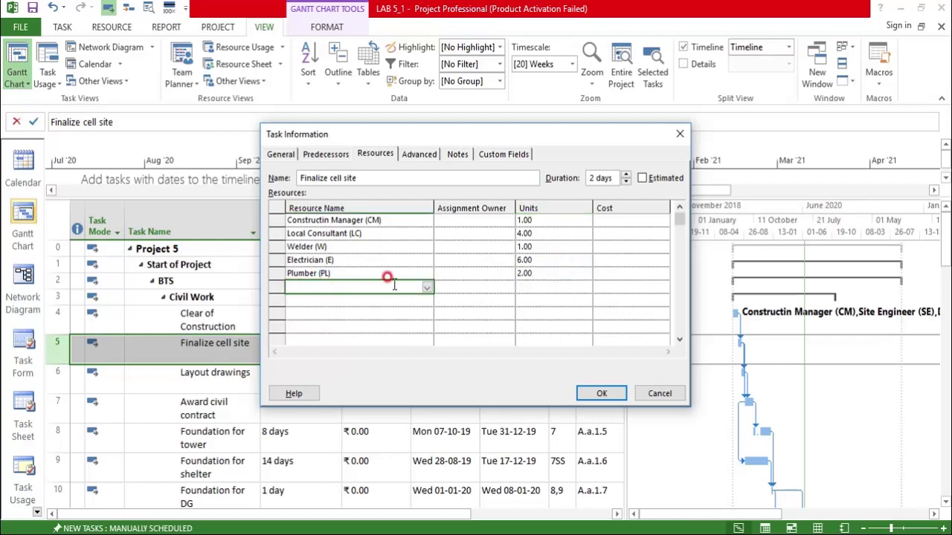
pyautogui.click(426, 287)
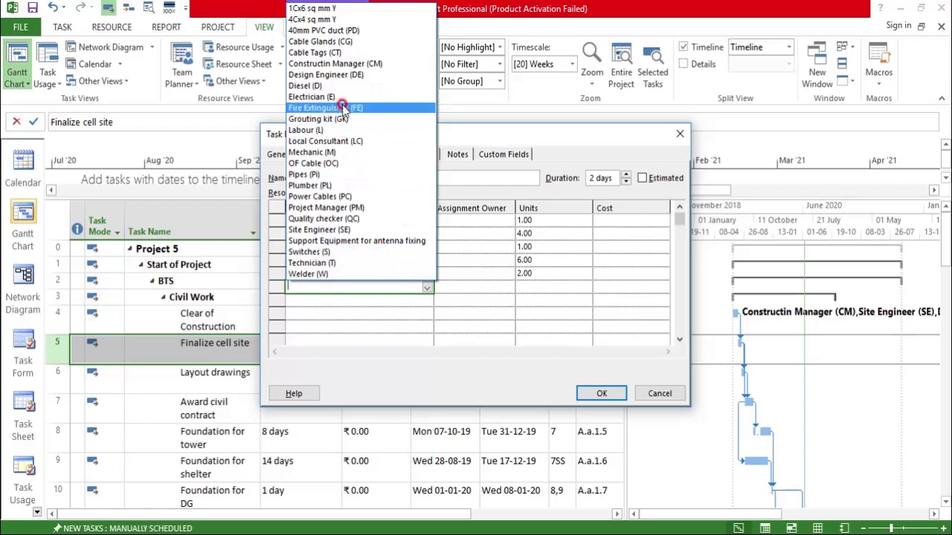
pyautogui.click(374, 141)
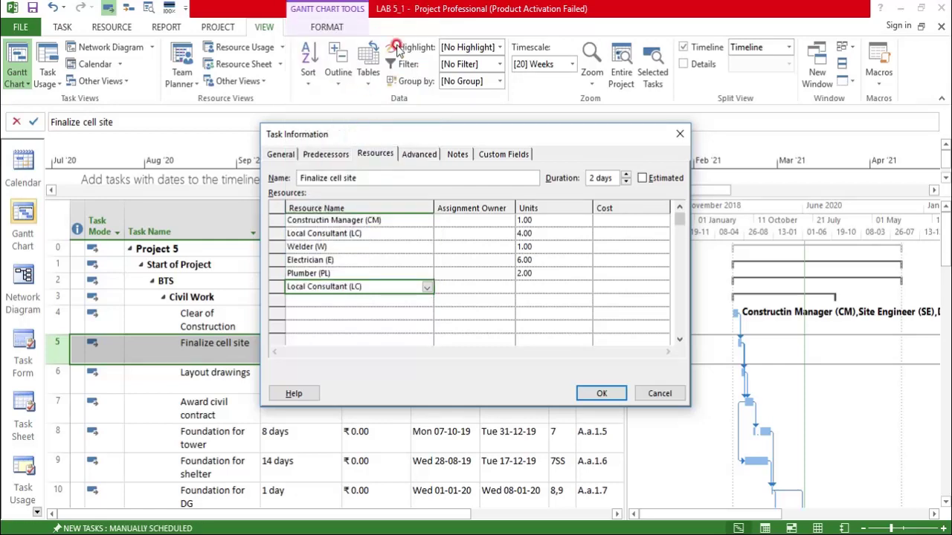
pyautogui.click(426, 286)
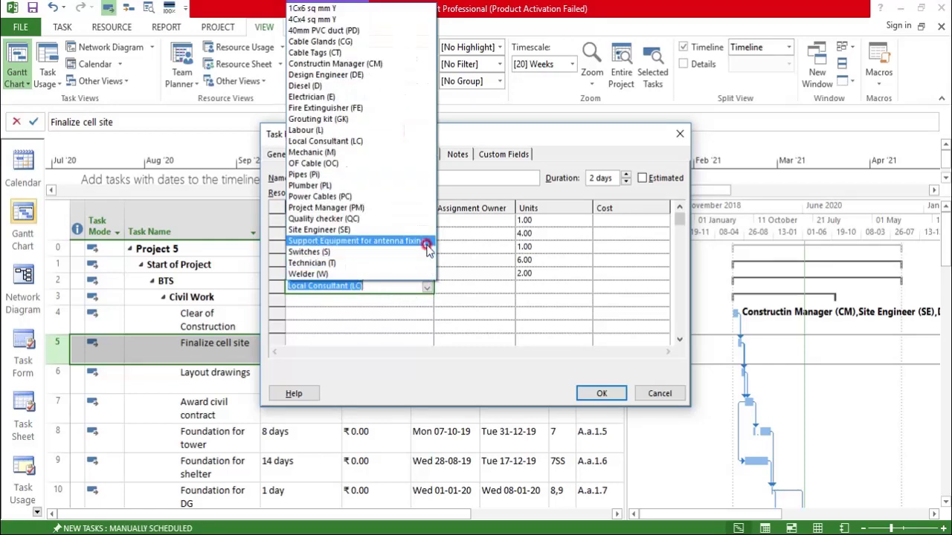
pyautogui.click(383, 131)
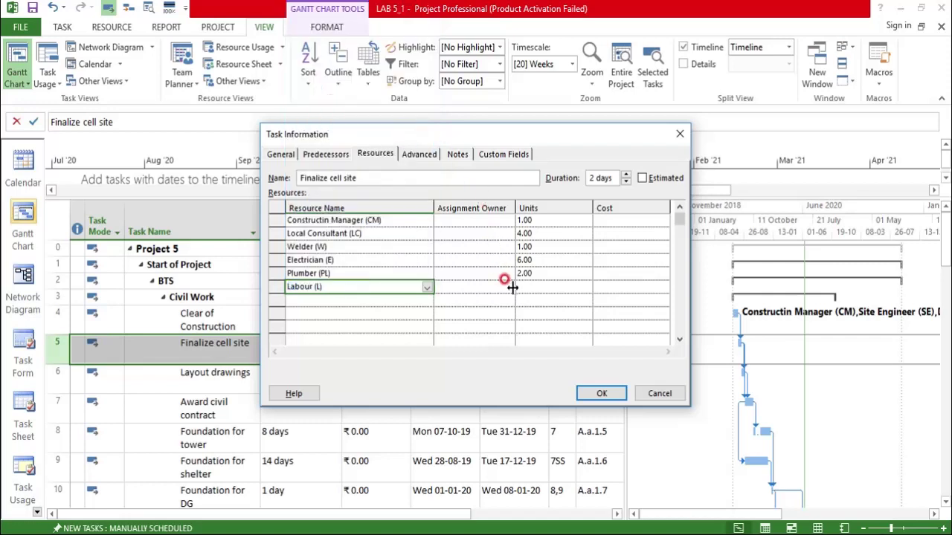
pyautogui.click(557, 286)
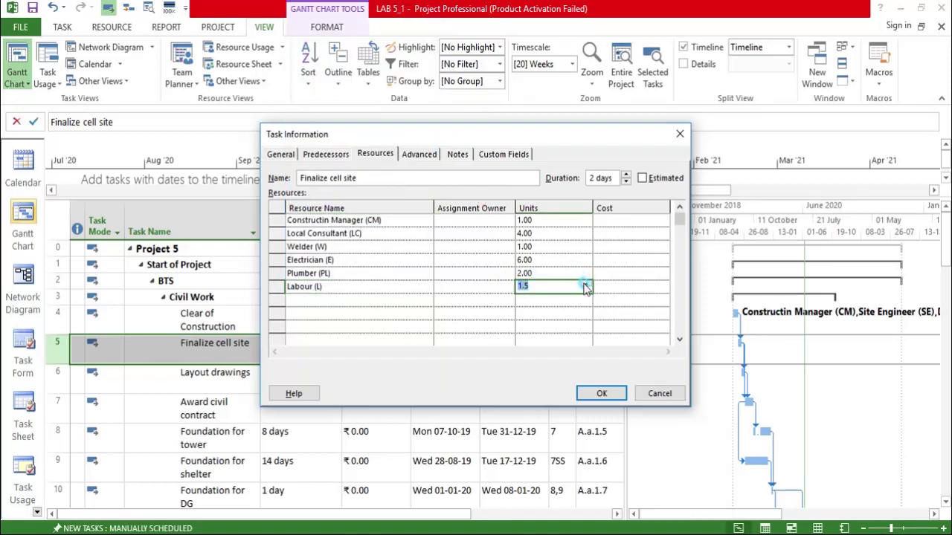
pyautogui.write('2')
# Add Mechanic (M) with 2 units to Finalize cell site's resources.
pyautogui.click(311, 301)
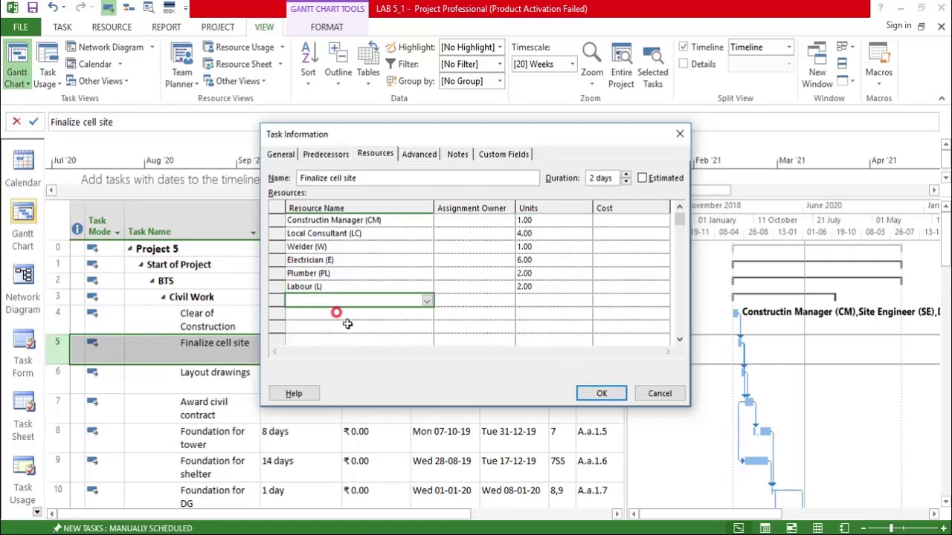
pyautogui.click(427, 301)
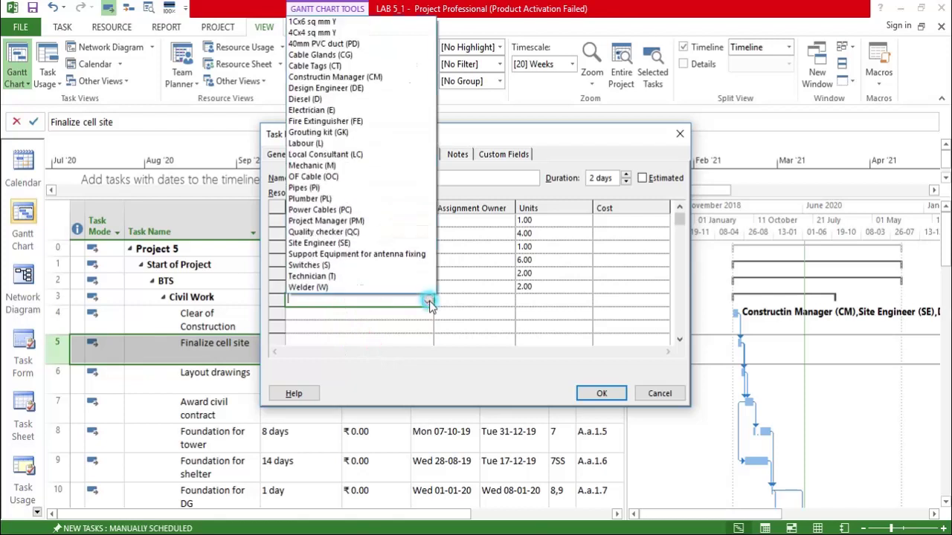
pyautogui.click(328, 165)
pyautogui.click(579, 305)
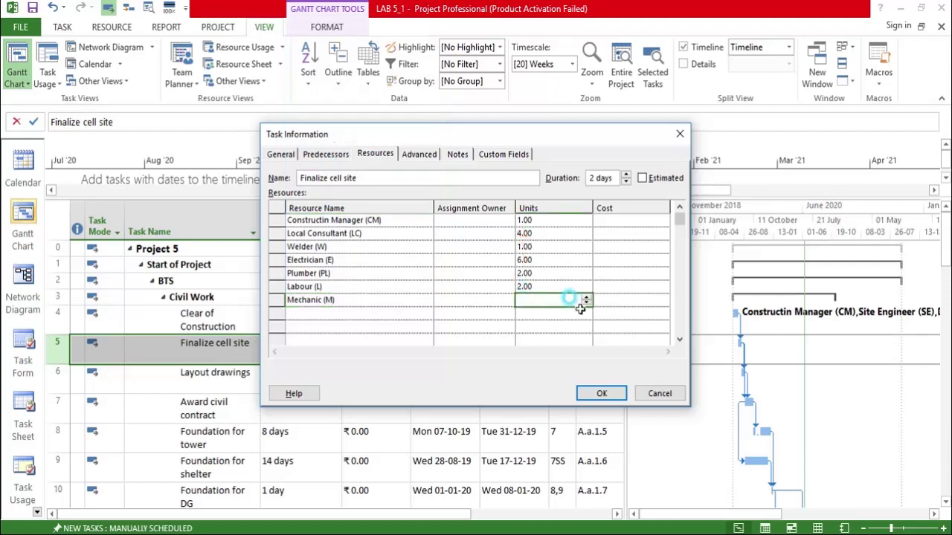
pyautogui.click(587, 298)
pyautogui.click(589, 298)
# Add Technician (T) and Pipes (Pi) with 1 pipe to Finalize cell site's resources, and apply the assignments to the task.
pyautogui.click(355, 309)
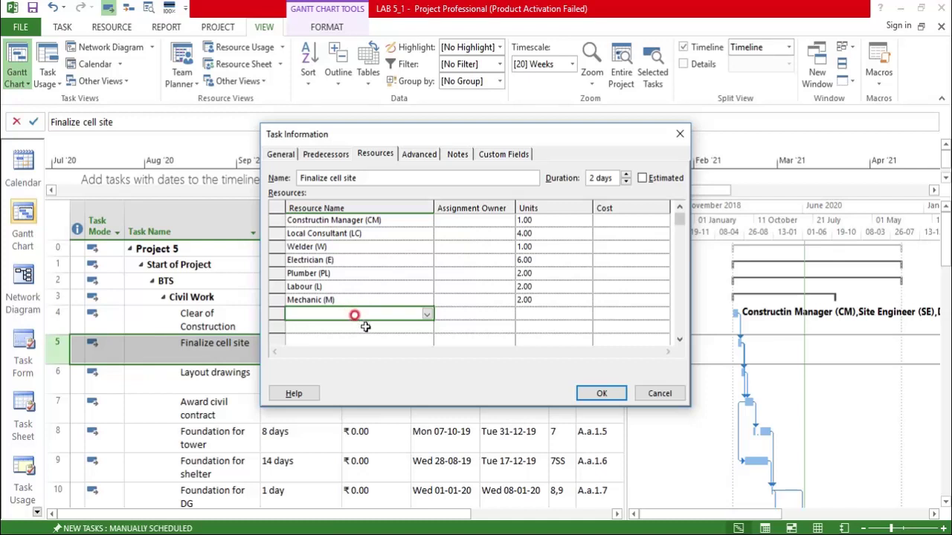
pyautogui.click(426, 313)
pyautogui.click(393, 290)
pyautogui.click(380, 327)
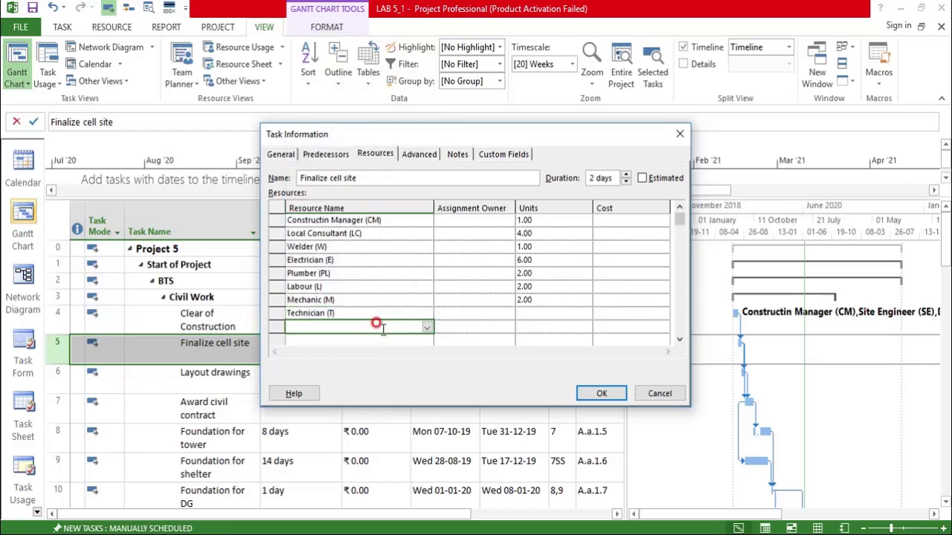
pyautogui.click(427, 328)
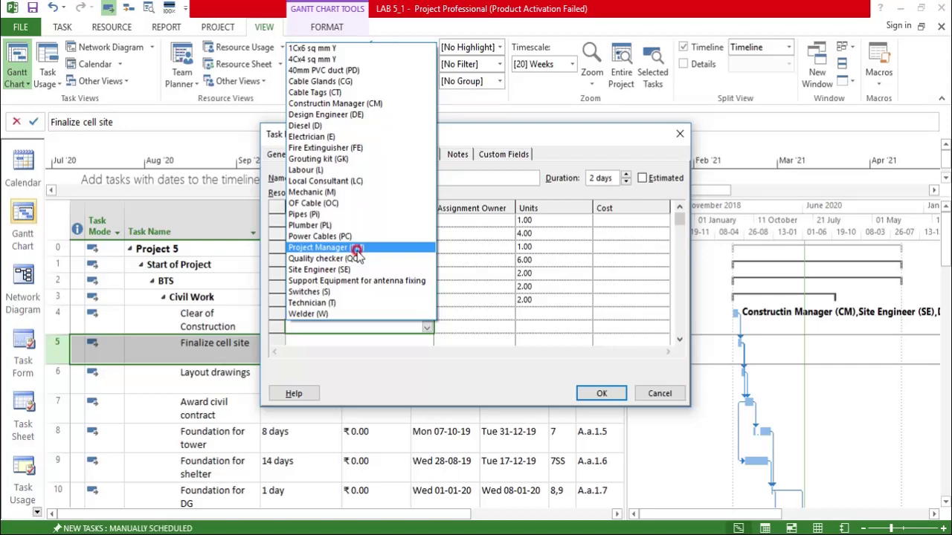
pyautogui.click(327, 214)
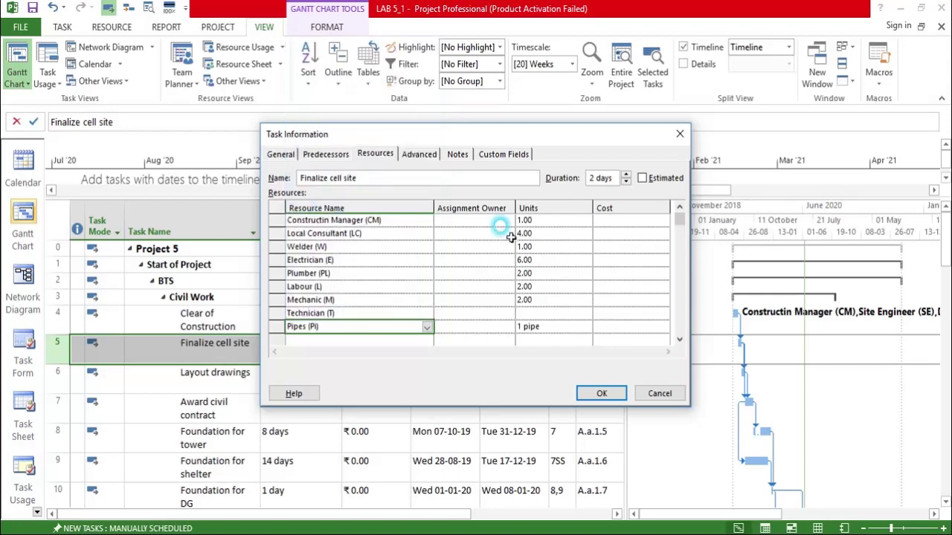
pyautogui.click(553, 324)
pyautogui.click(587, 323)
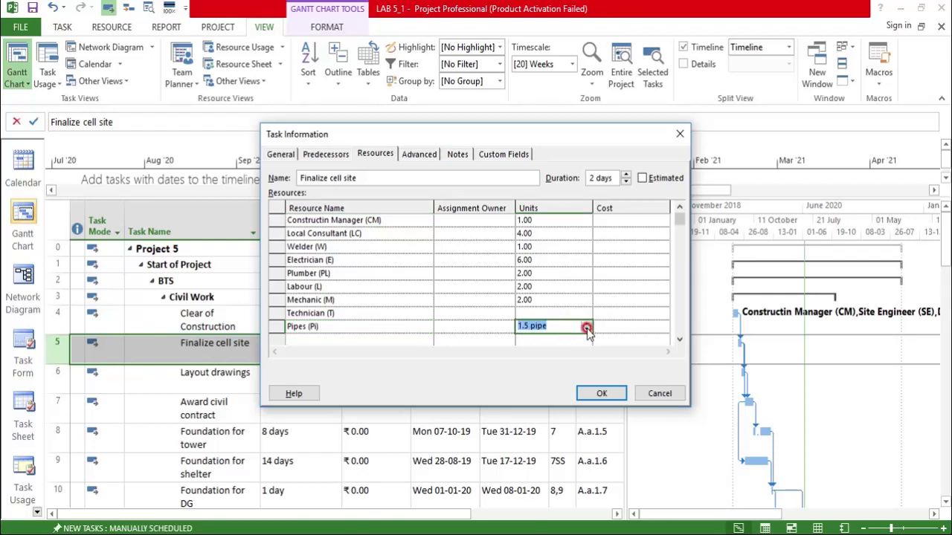
pyautogui.click(587, 329)
pyautogui.click(618, 312)
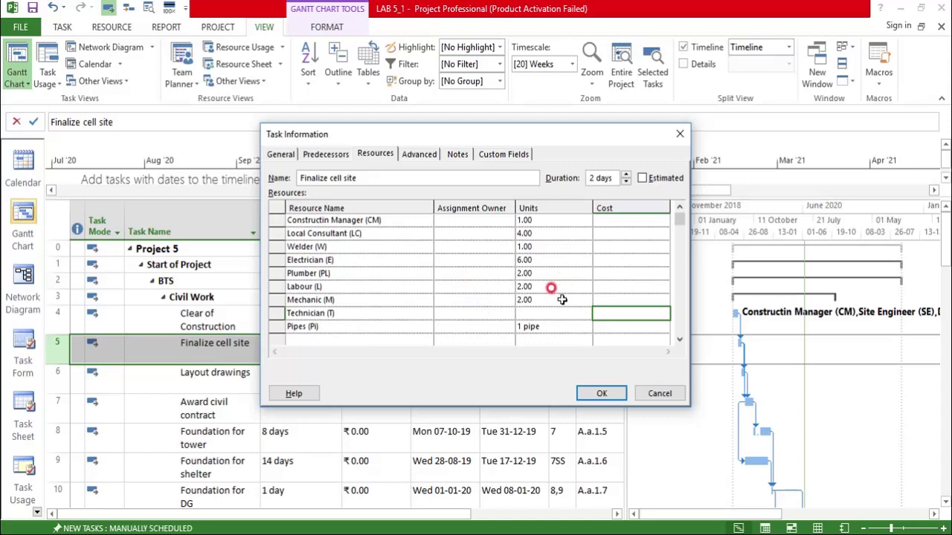
pyautogui.click(599, 394)
pyautogui.click(549, 342)
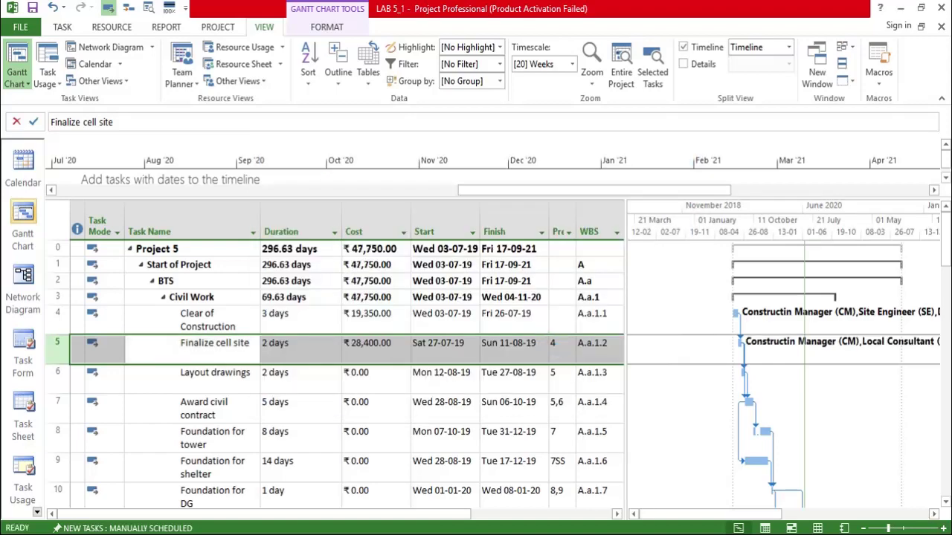
# Examine the full resource labels beside the Clear of Construction and Finalize cell site bars in the Gantt Chart.
pyautogui.moveTo(727, 514); pyautogui.dragTo(824, 512)
pyautogui.click(746, 383)
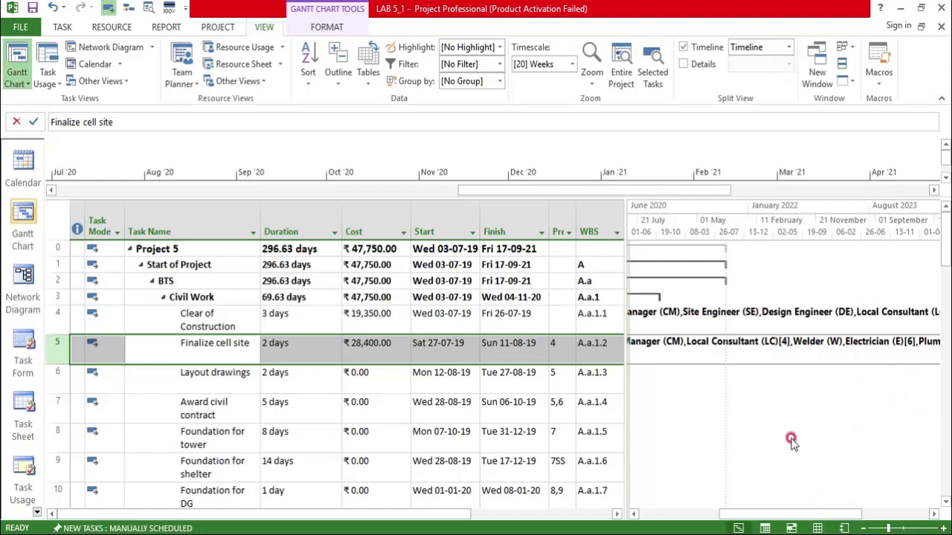
pyautogui.moveTo(779, 515); pyautogui.dragTo(854, 513)
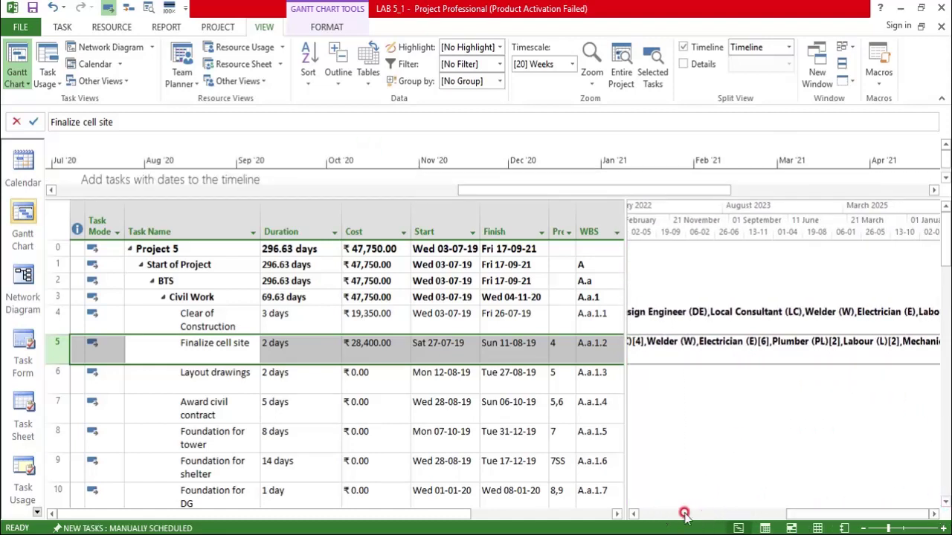
pyautogui.click(939, 514)
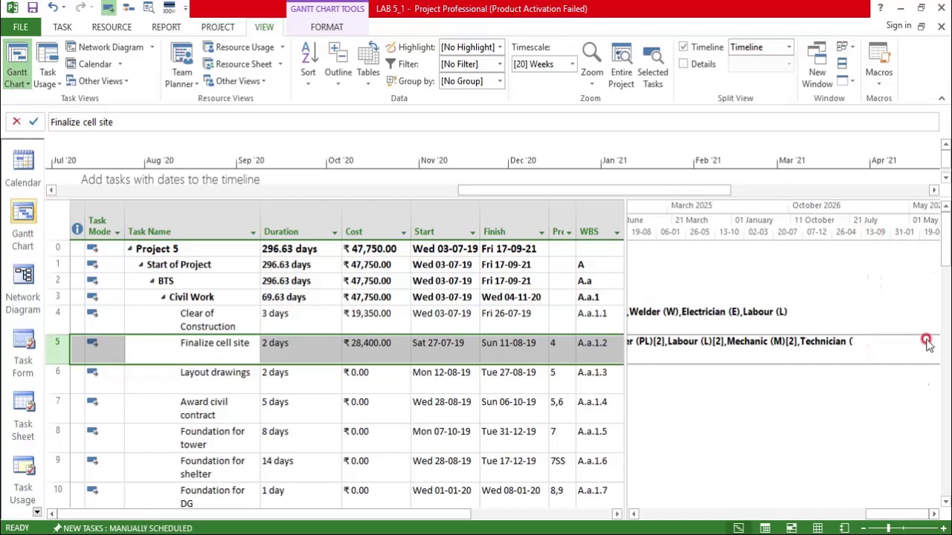
pyautogui.click(634, 514)
pyautogui.moveTo(635, 515); pyautogui.dragTo(634, 514)
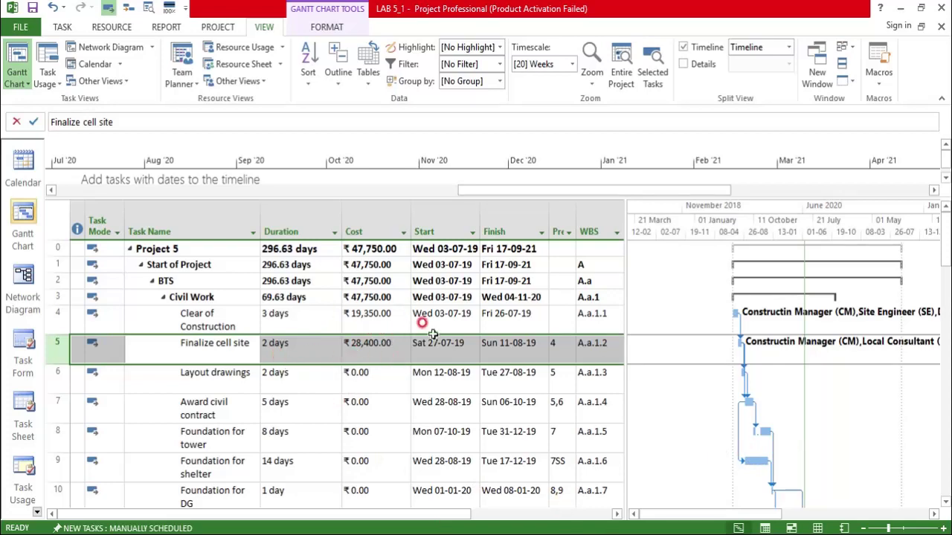
# Review the cost of each resource assigned to Finalize cell site against the standard rates in LAB 5_RESOURCES.pdf.
pyautogui.click(298, 353)
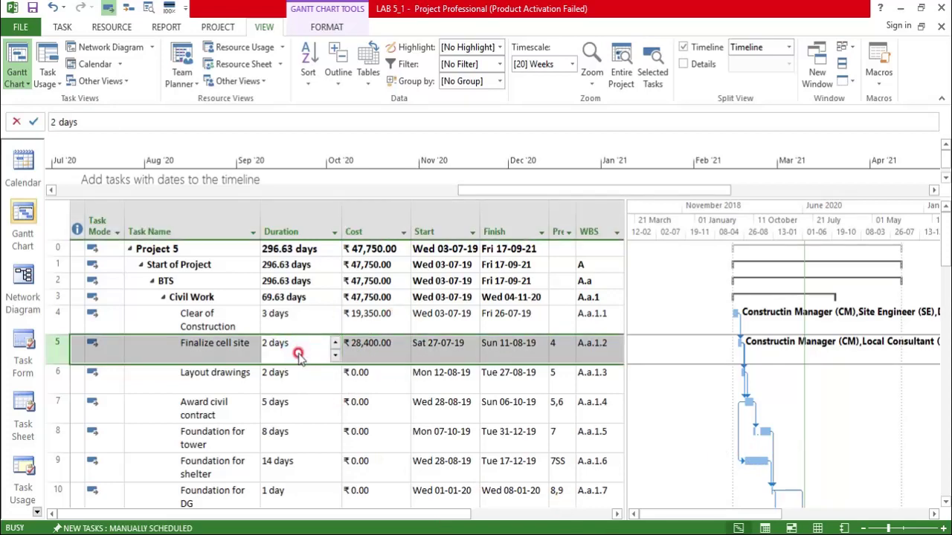
pyautogui.doubleClick(298, 353)
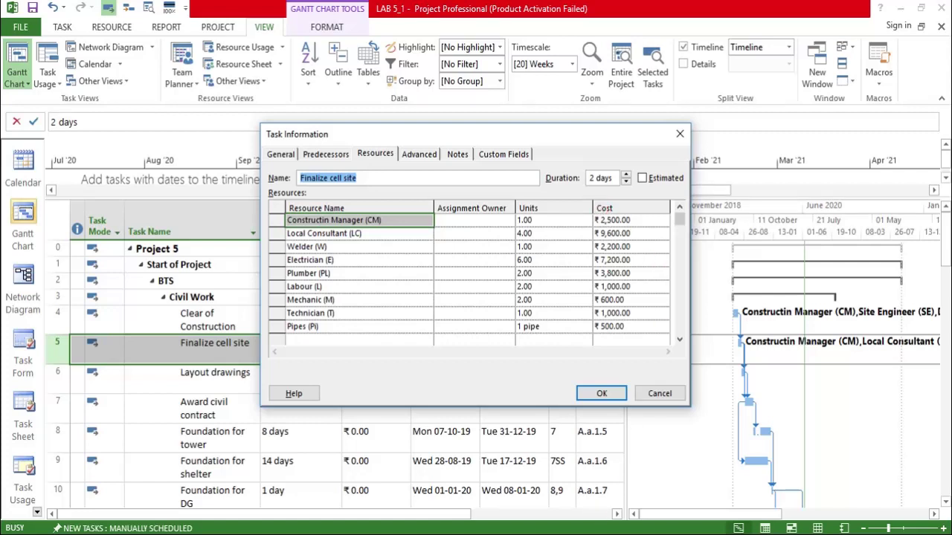
pyautogui.click(580, 483)
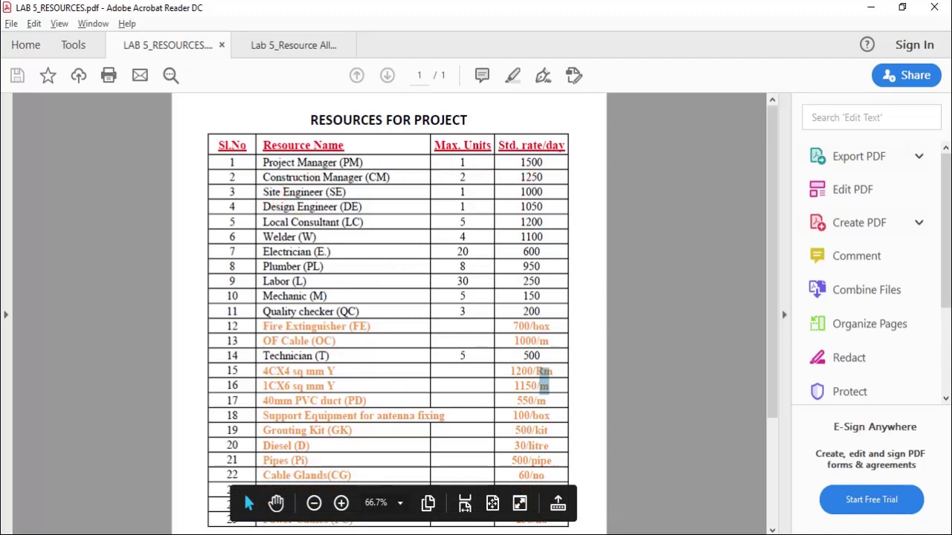
pyautogui.click(531, 483)
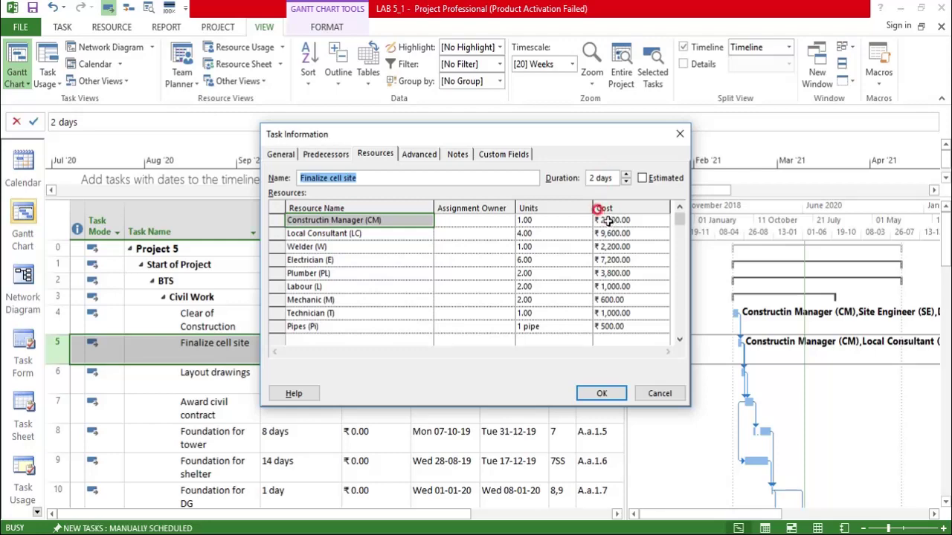
pyautogui.click(605, 394)
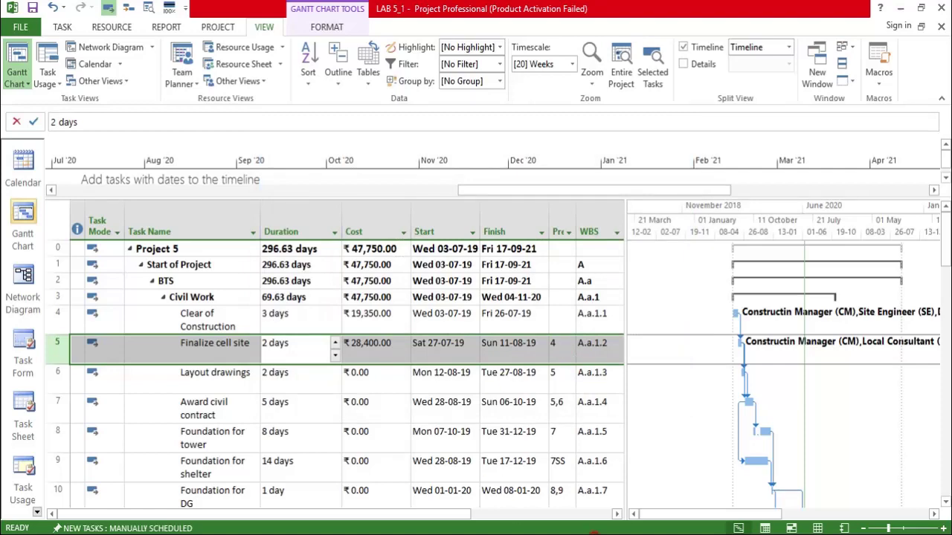
# Switch to Lab 5_Resource Allocation.pdf in Acrobat Reader and look through the resource units listed for the remaining tasks.
pyautogui.moveTo(690, 530)
pyautogui.click(691, 506)
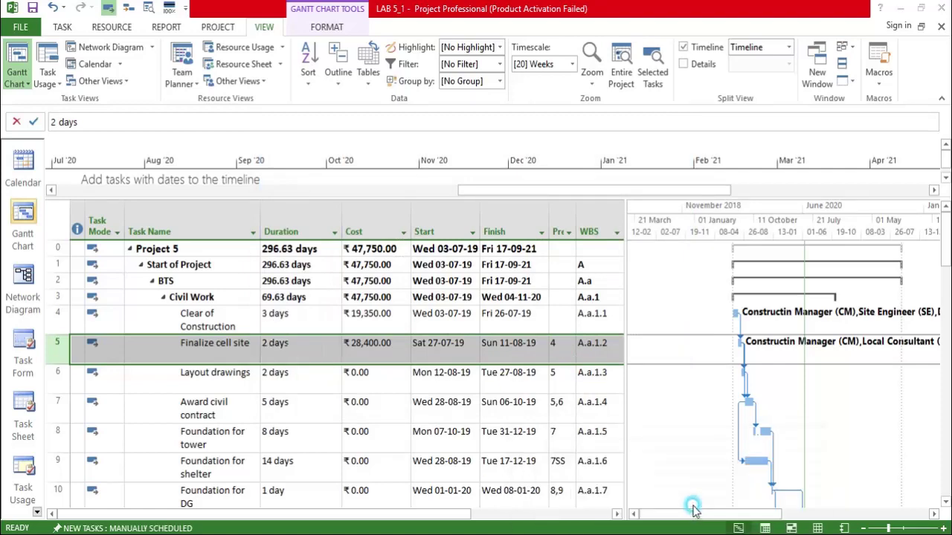
pyautogui.scroll(-10, 119, 316)
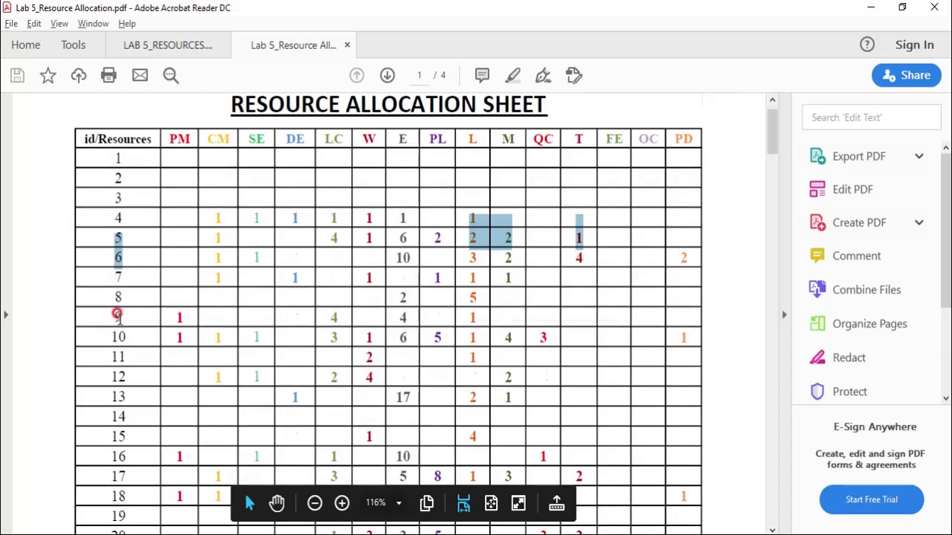
pyautogui.scroll(-12, 118, 316)
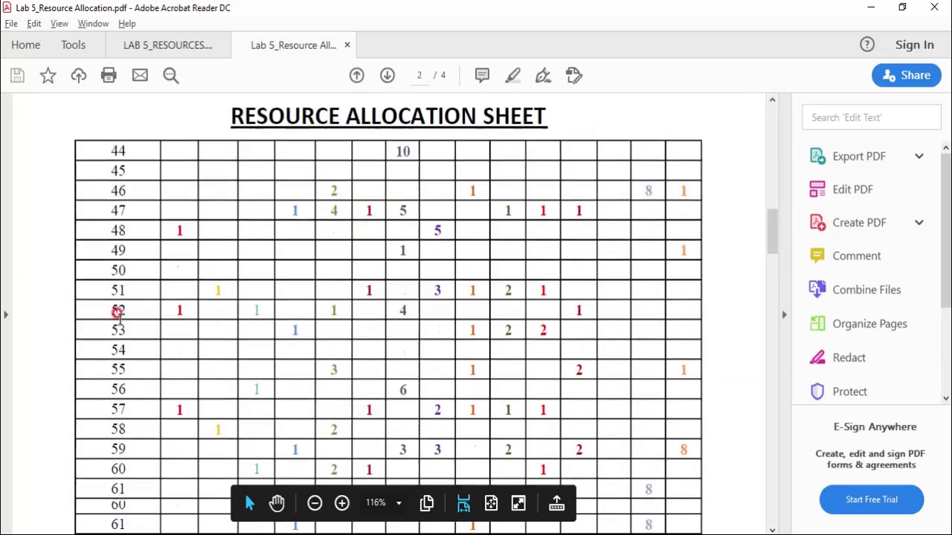
pyautogui.scroll(15, 103, 297)
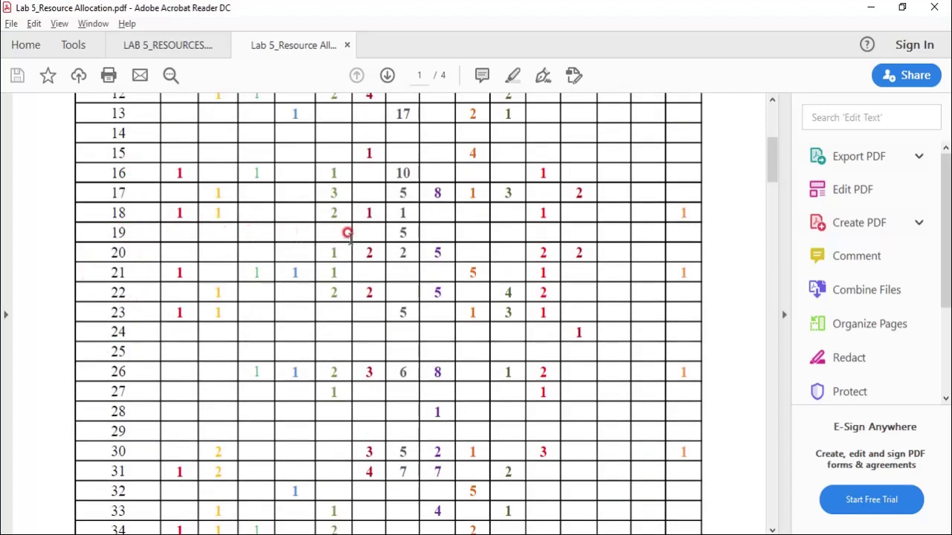
pyautogui.scroll(5, 421, 227)
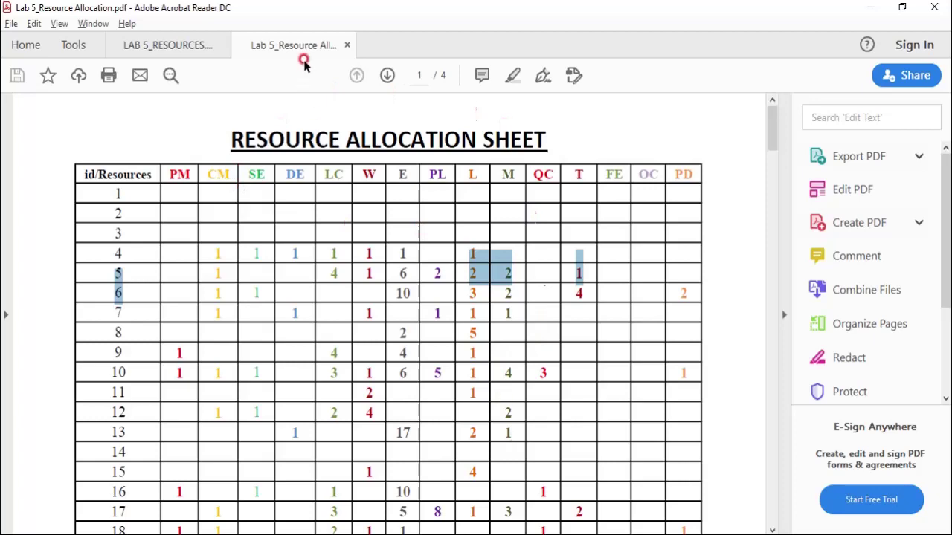
# Check the rates in LAB 5_RESOURCES.pdf and the allocation sheet, switch to Project, and look through the remaining Gantt Chart tasks.
pyautogui.click(186, 44)
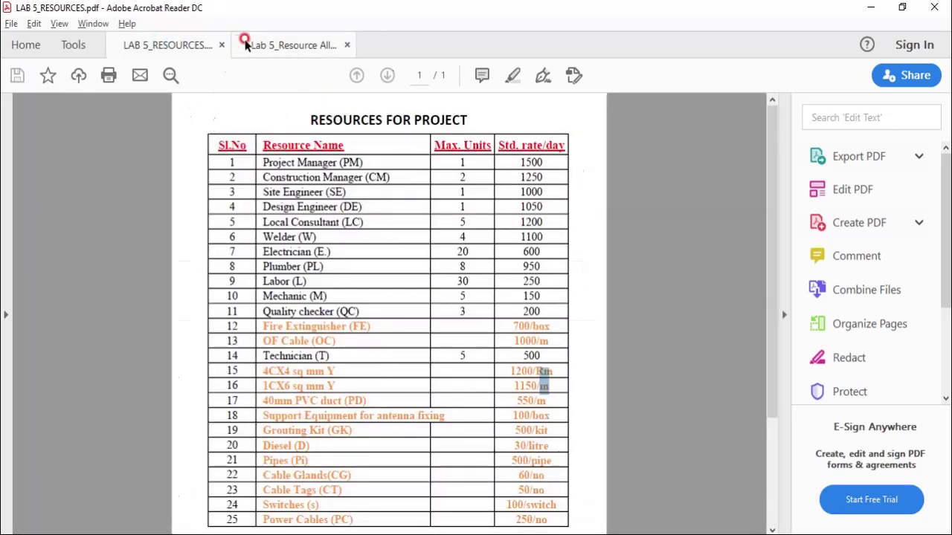
pyautogui.click(245, 43)
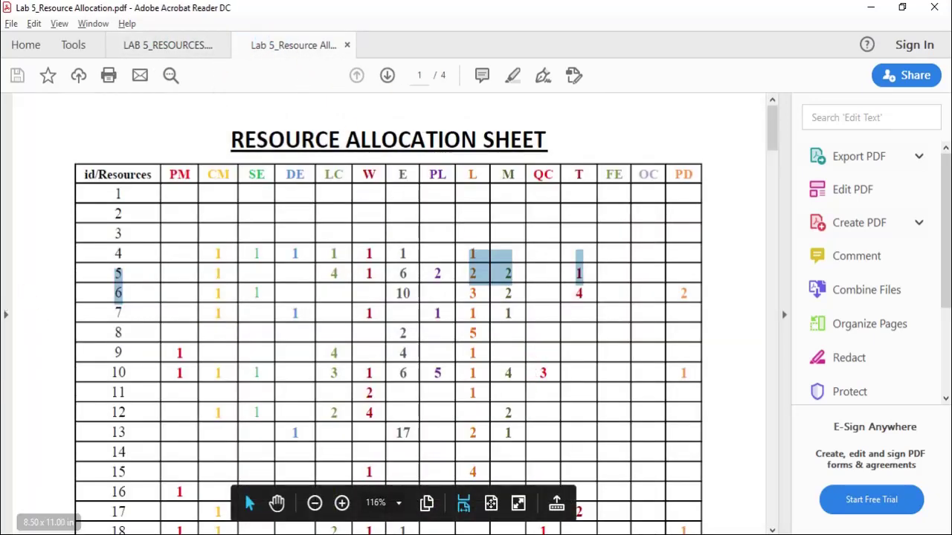
pyautogui.click(521, 510)
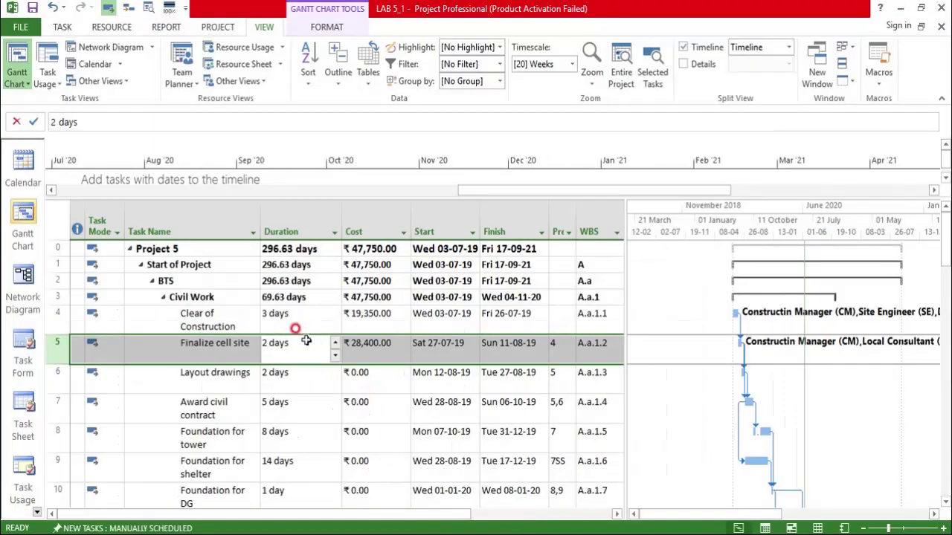
pyautogui.scroll(-1, 295, 350)
pyautogui.scroll(-3, 371, 282)
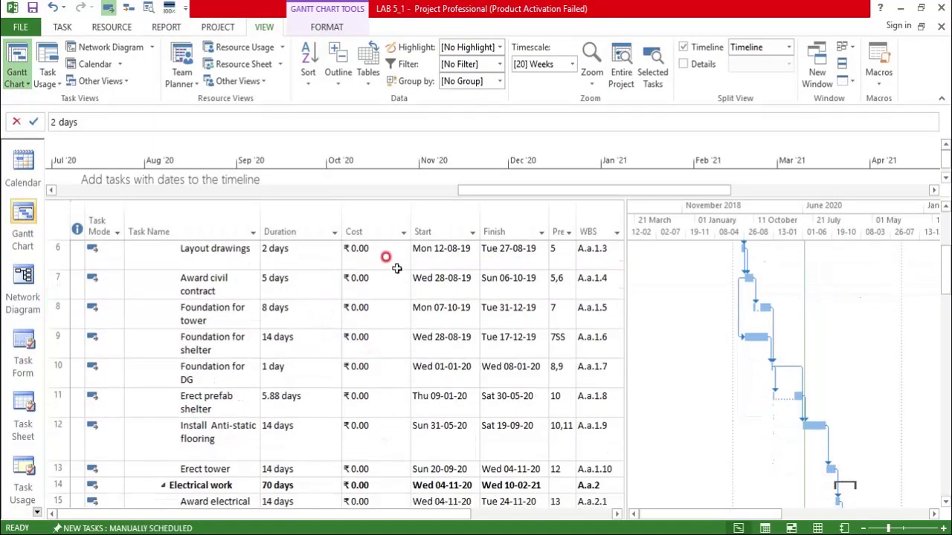
pyautogui.scroll(-1, 402, 290)
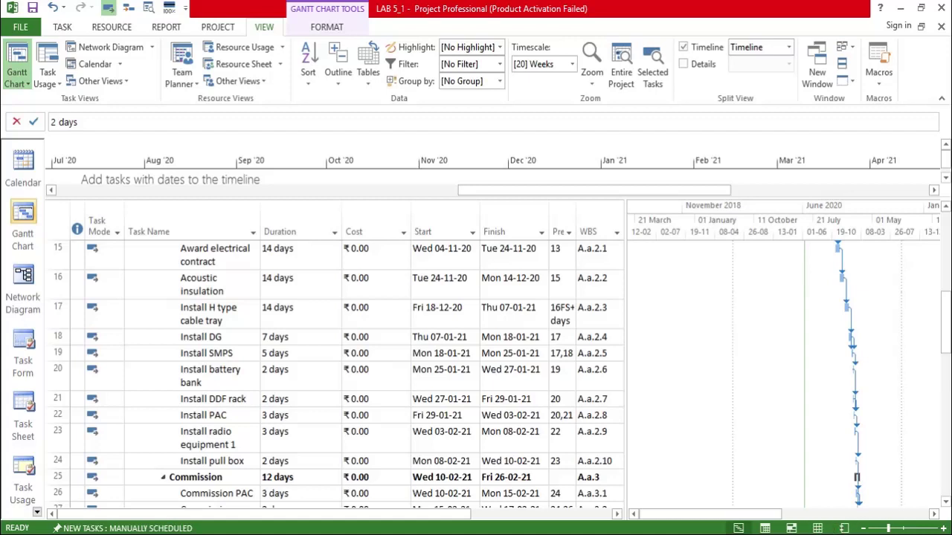
pyautogui.click(801, 522)
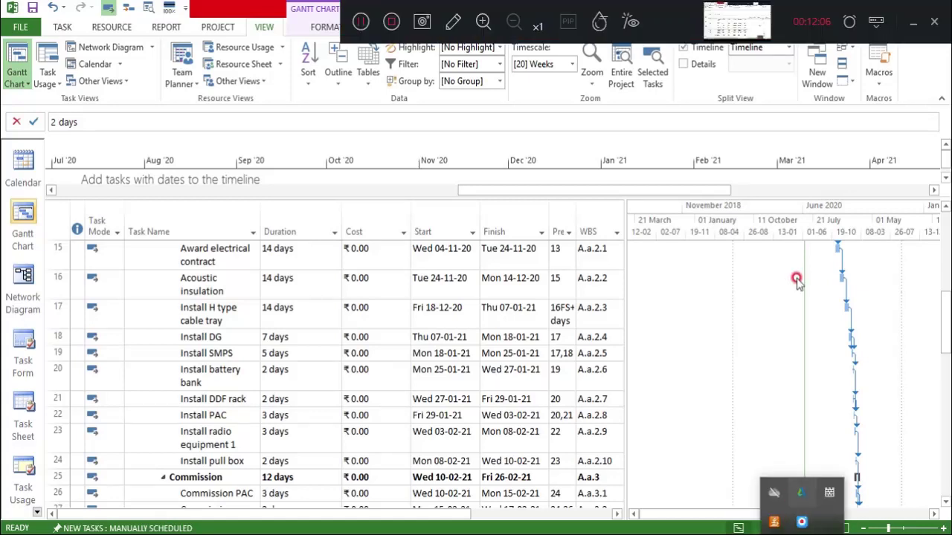
pyautogui.click(362, 22)
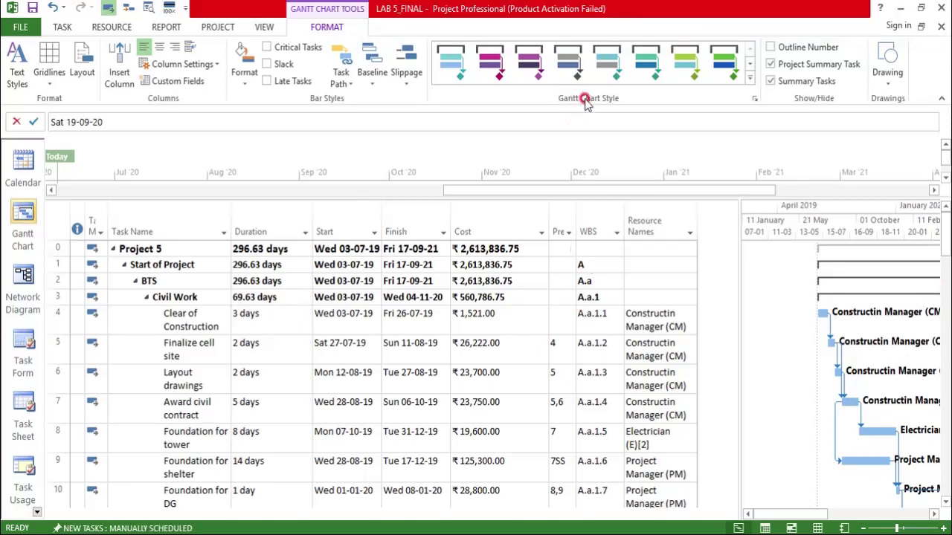
# Examine the task costs, assigned resources and bar labels from Civil Work through Termination in the LAB 5_FINAL Gantt Chart.
pyautogui.scroll(-10, 711, 367)
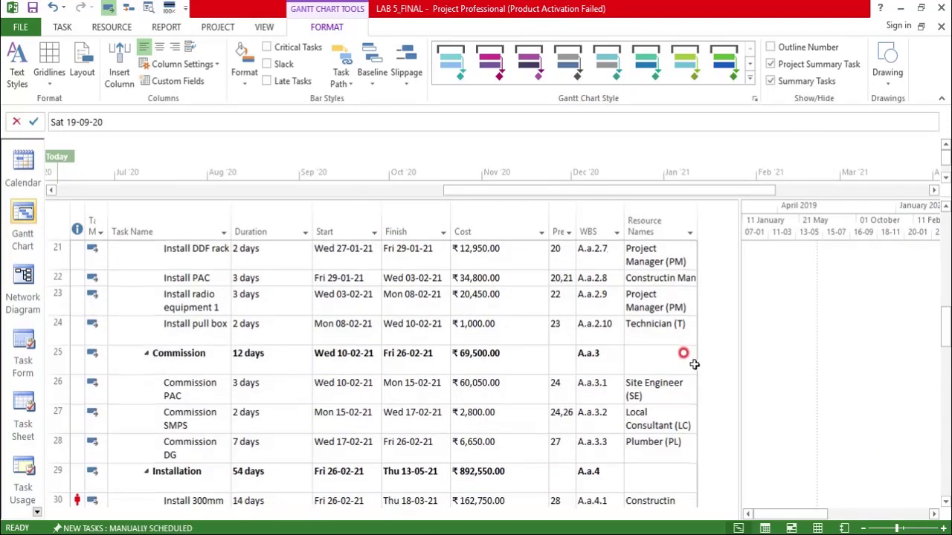
pyautogui.scroll(10, 506, 410)
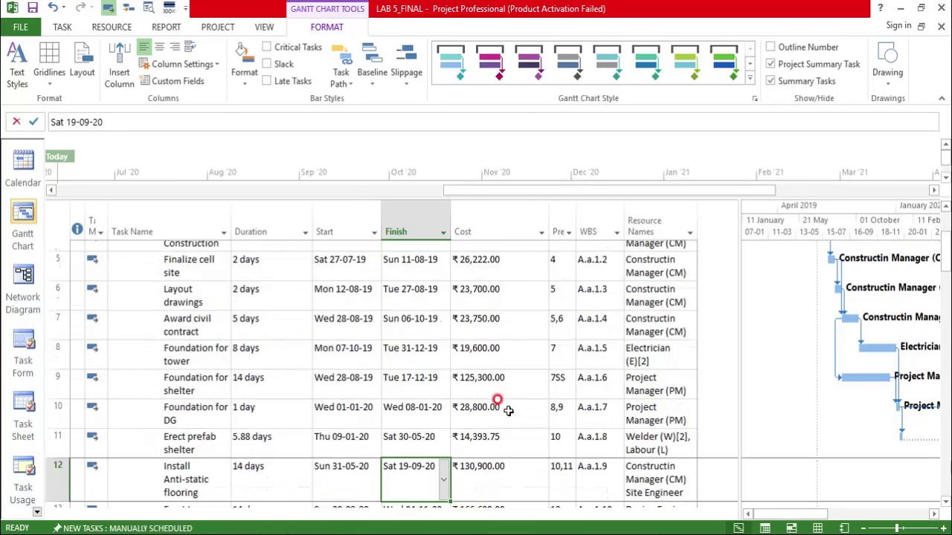
pyautogui.moveTo(802, 507); pyautogui.dragTo(853, 511)
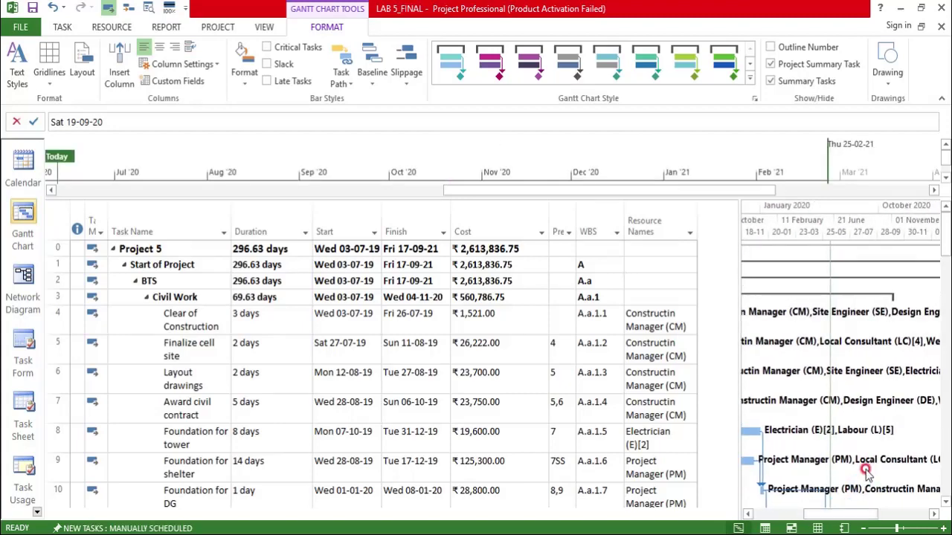
pyautogui.scroll(-4, 915, 357)
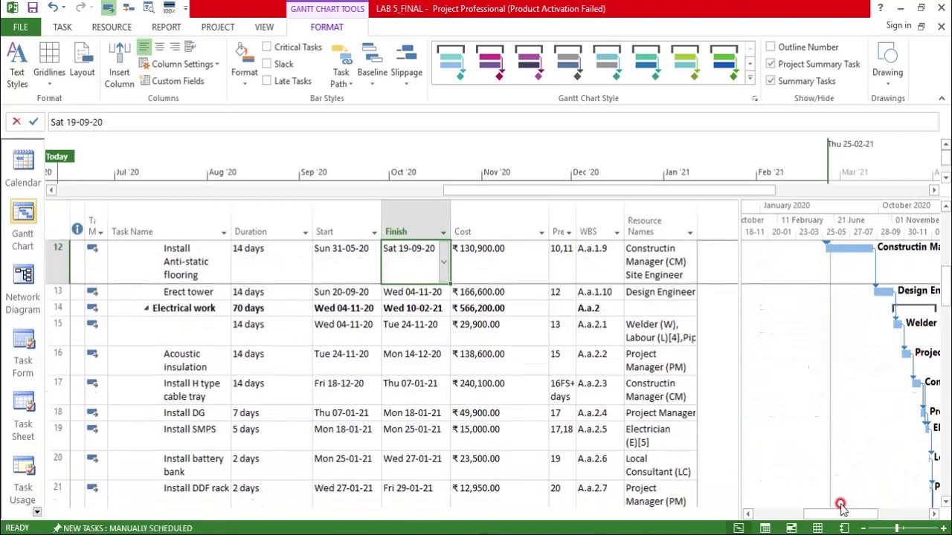
pyautogui.moveTo(840, 511); pyautogui.dragTo(905, 511)
pyautogui.scroll(-7, 915, 427)
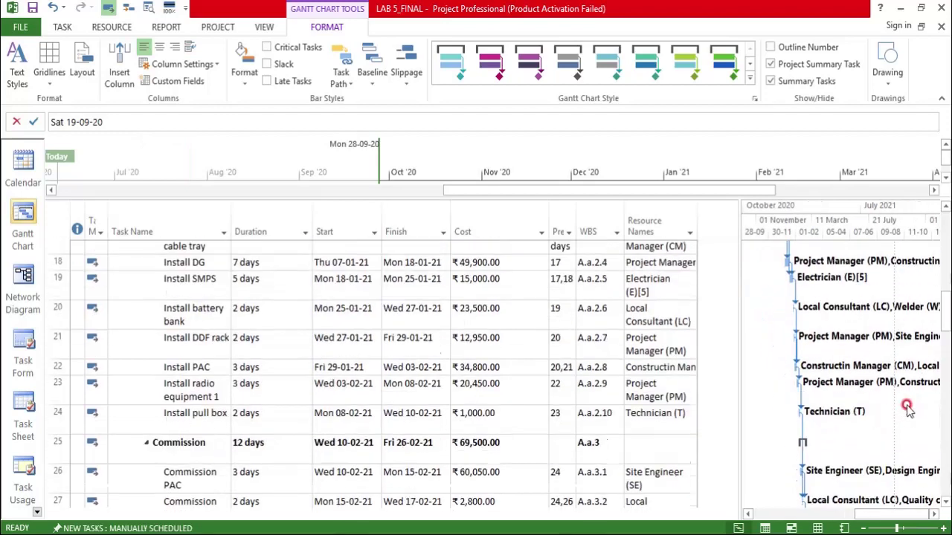
pyautogui.scroll(-2, 903, 399)
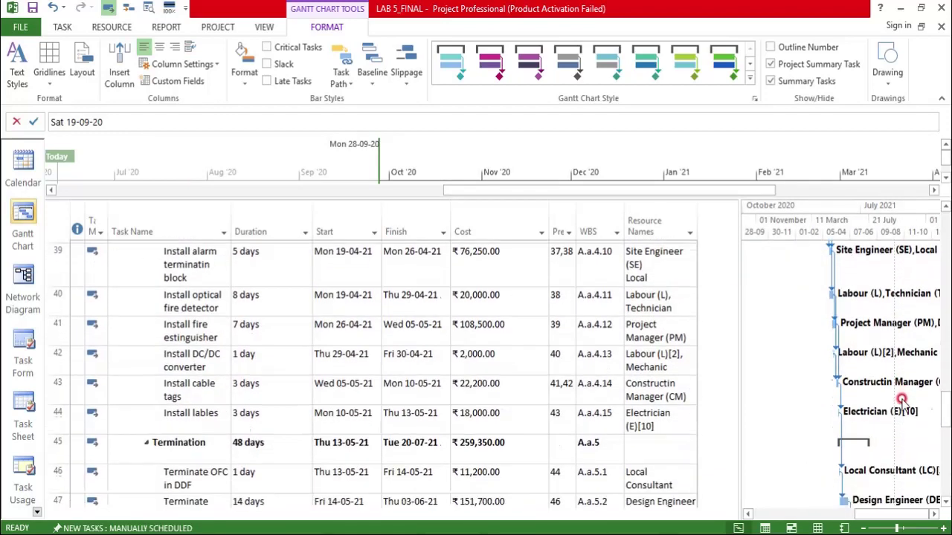
pyautogui.click(915, 515)
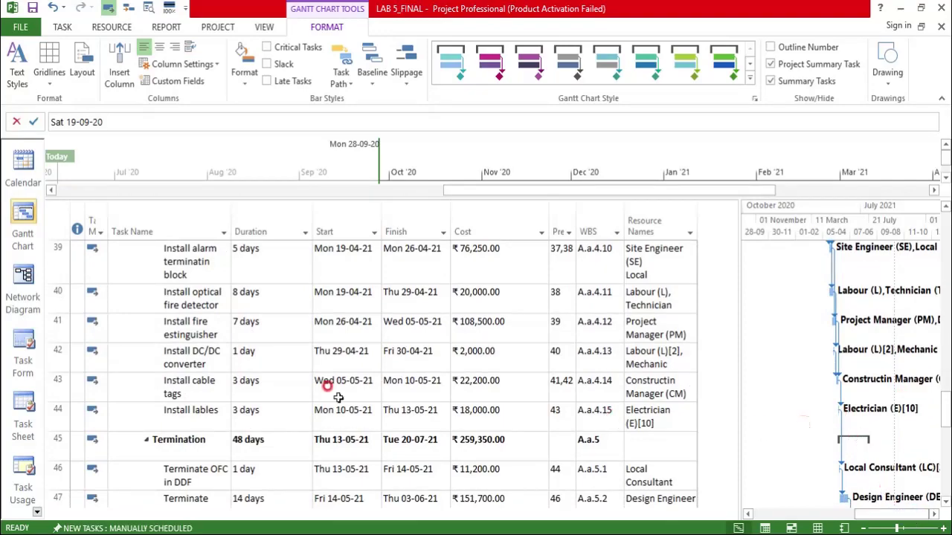
pyautogui.click(362, 378)
pyautogui.scroll(13, 275, 408)
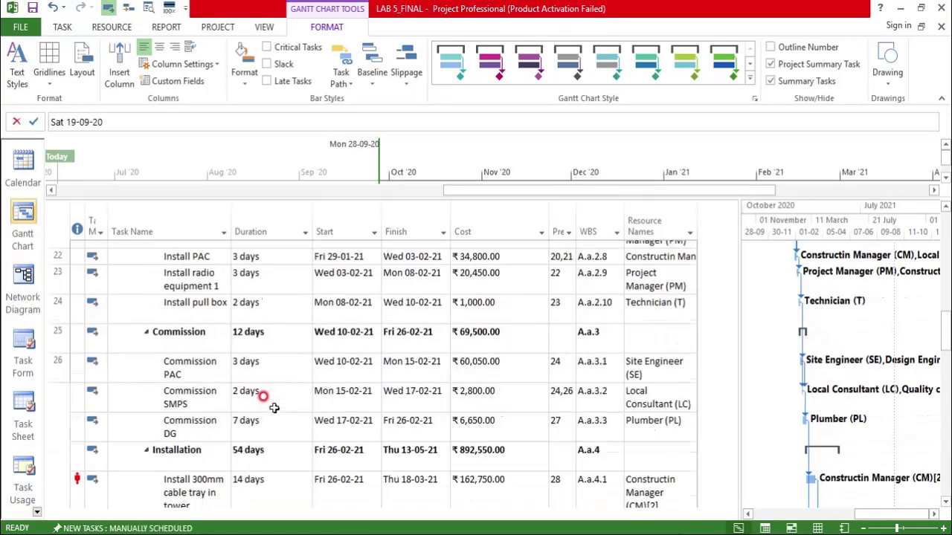
# Examine the overallocation indicators on the Installation tasks, including Install antennae, and review the task list back to the project summary.
pyautogui.scroll(-3, 274, 408)
pyautogui.scroll(-6, 274, 409)
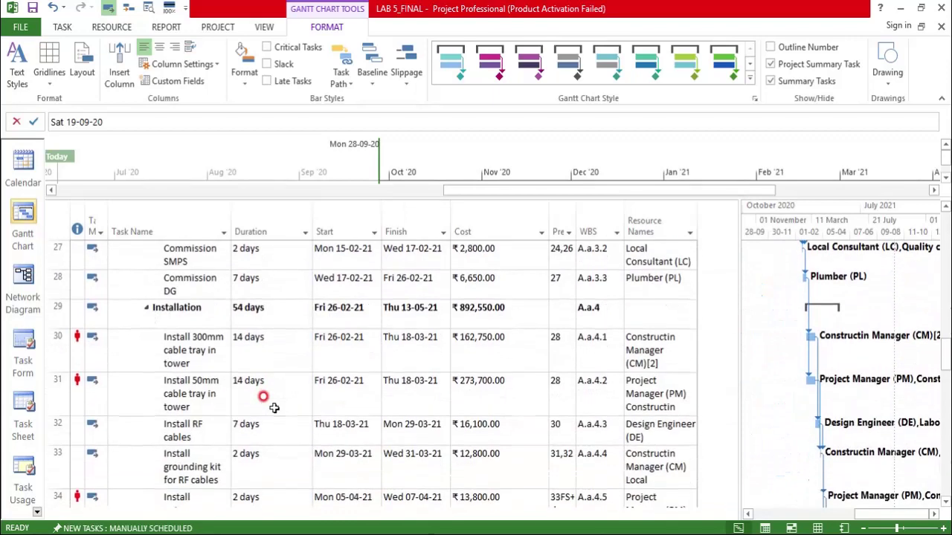
pyautogui.scroll(-1, 268, 409)
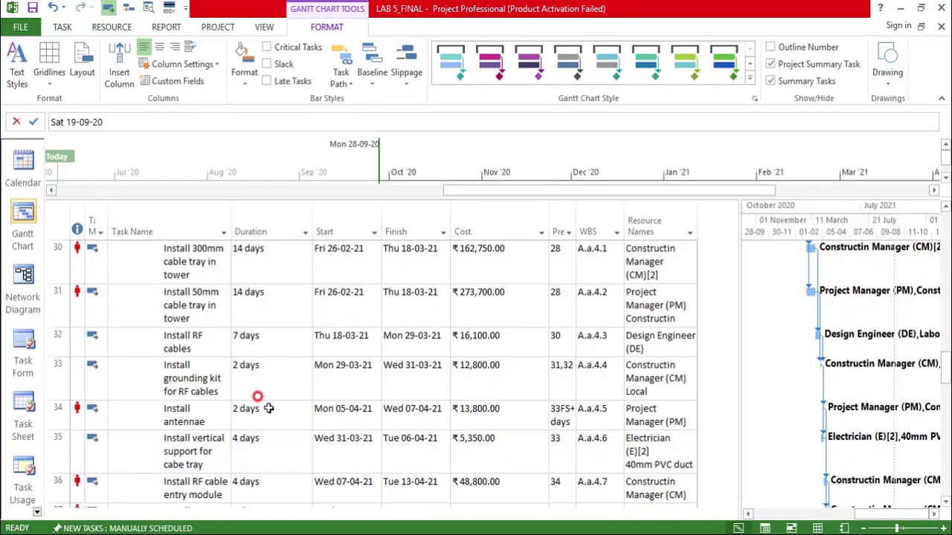
pyautogui.scroll(-1, 267, 408)
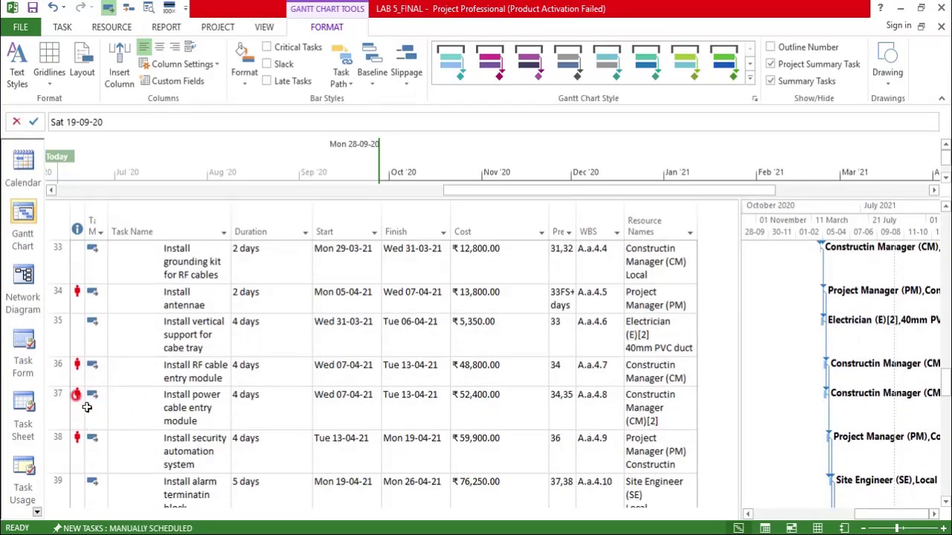
pyautogui.click(75, 291)
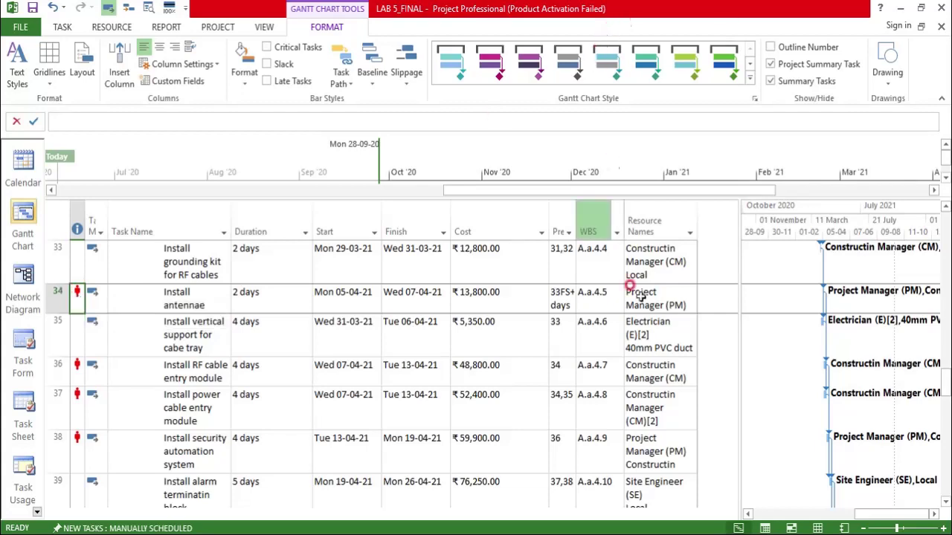
pyautogui.scroll(5, 639, 308)
pyautogui.scroll(6, 641, 317)
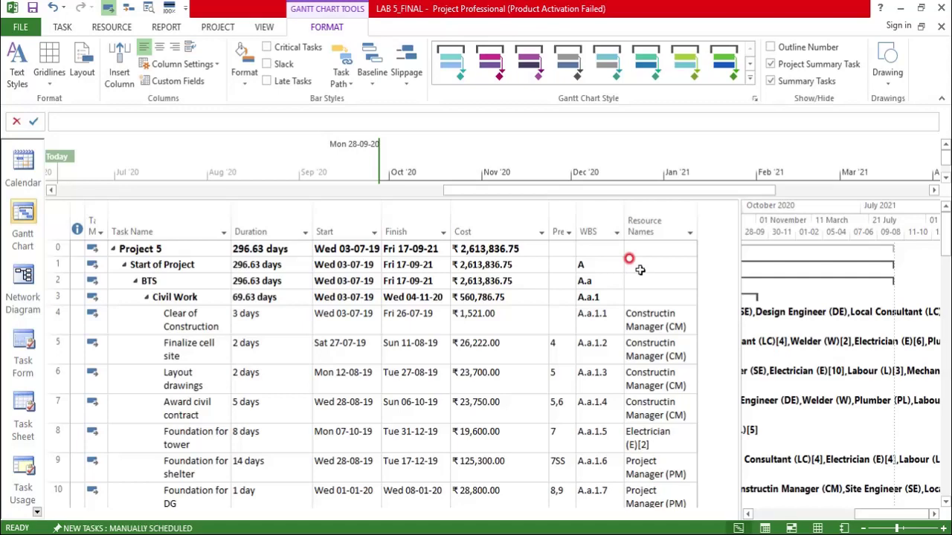
# Show the Resource Sheet and set the Construction Manager (CM) maximum units to 3.
pyautogui.click(817, 528)
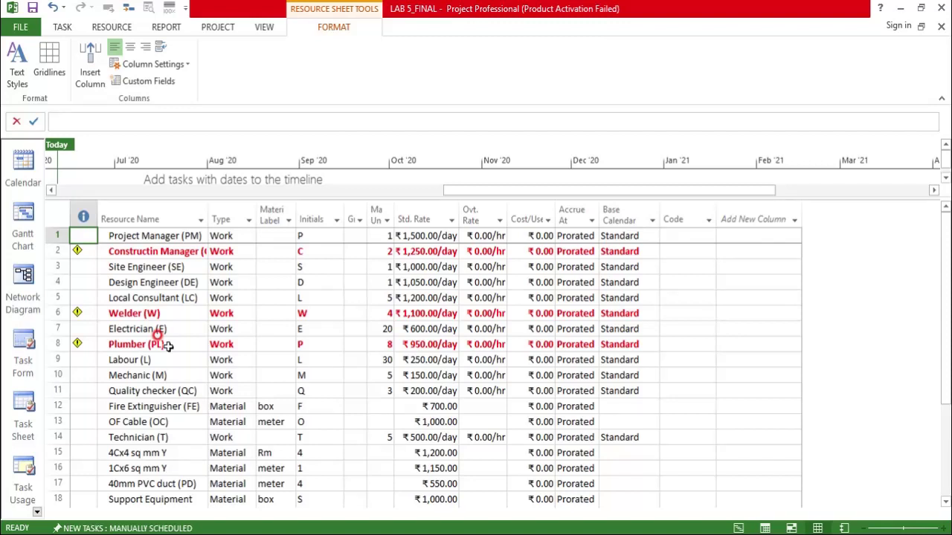
pyautogui.doubleClick(388, 251)
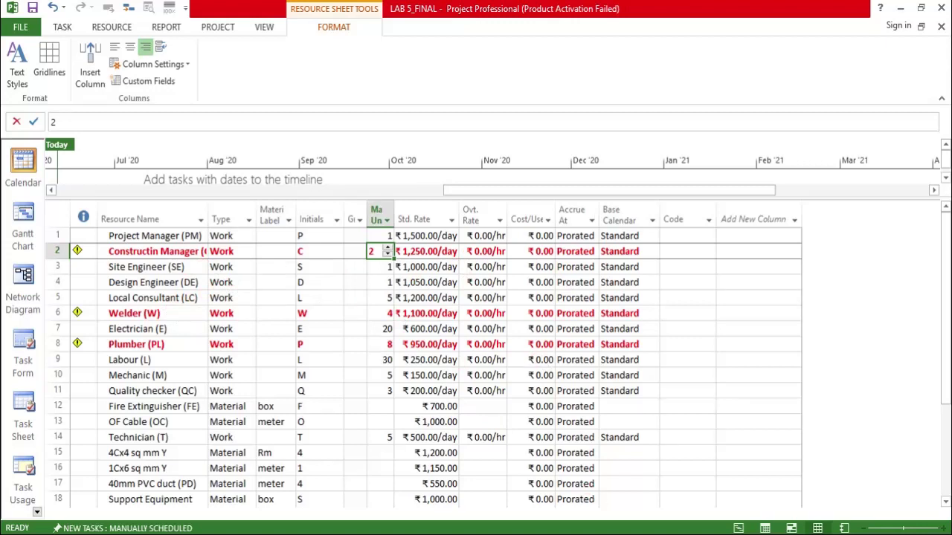
pyautogui.moveTo(614, 527)
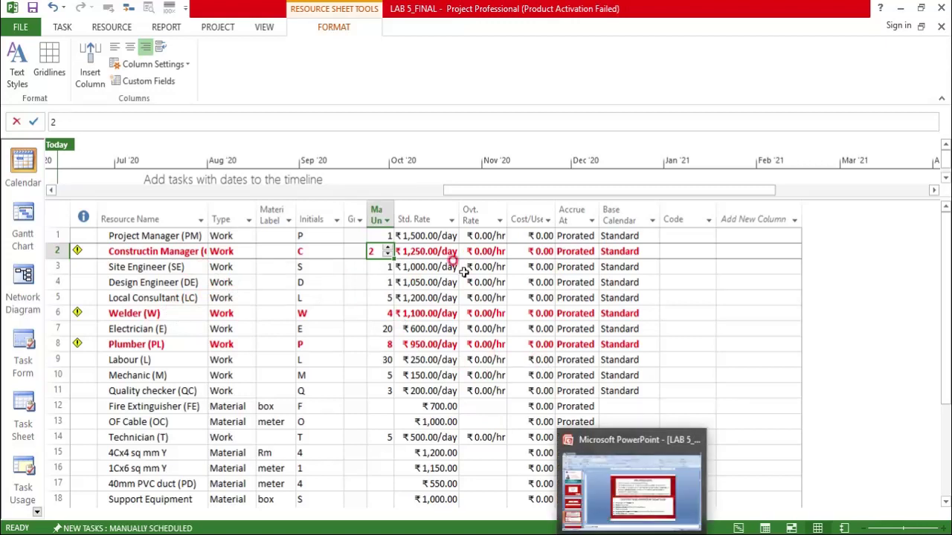
pyautogui.click(387, 249)
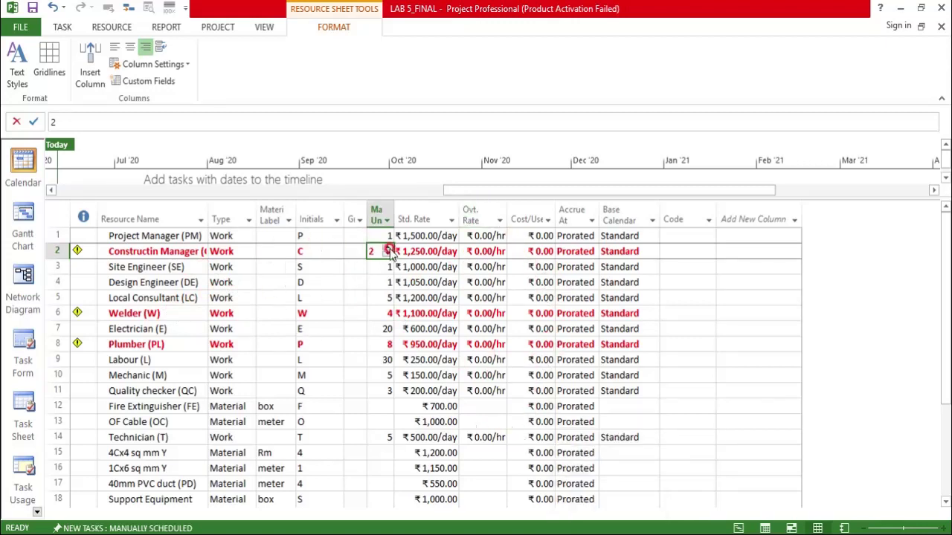
pyautogui.click(388, 248)
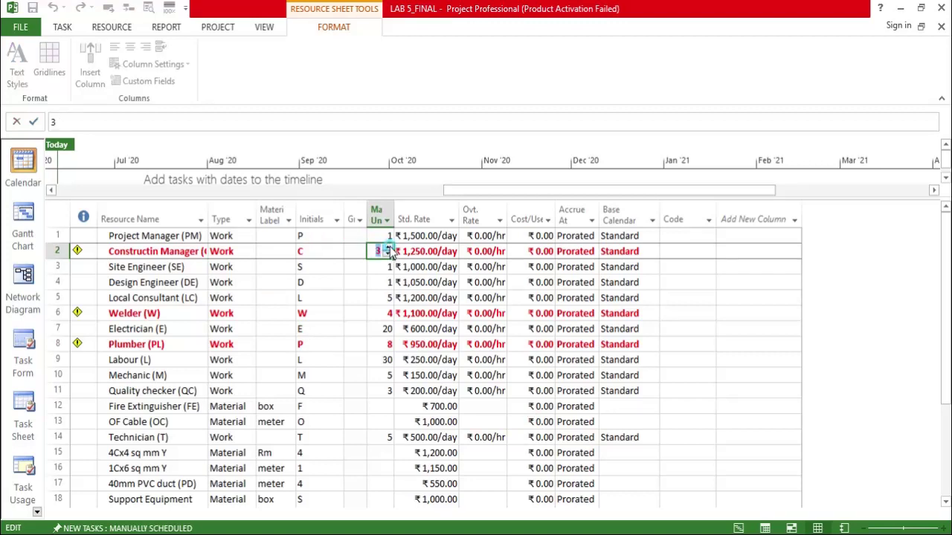
pyautogui.click(379, 282)
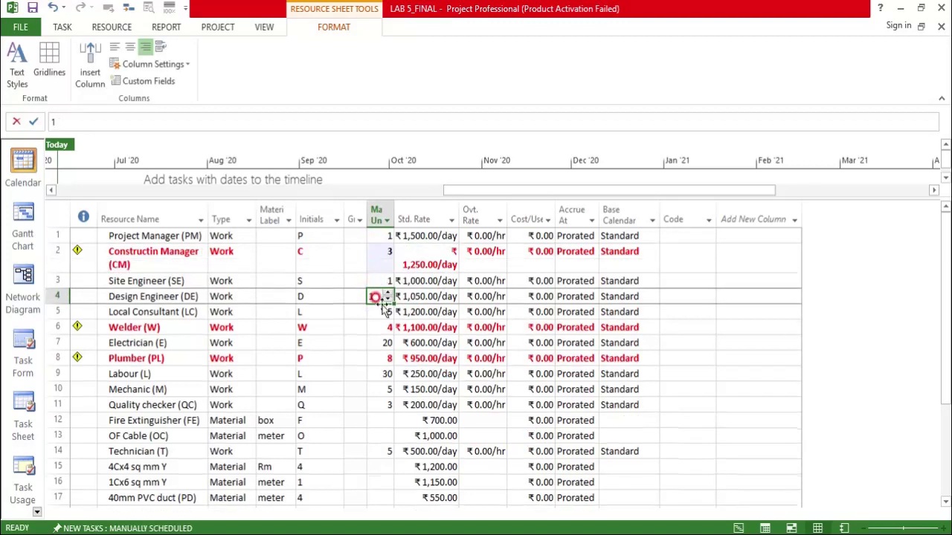
# Set the maximum units of Welder (W) to 6 and of Plumber (PL) to 12.
pyautogui.click(376, 327)
pyautogui.click(388, 325)
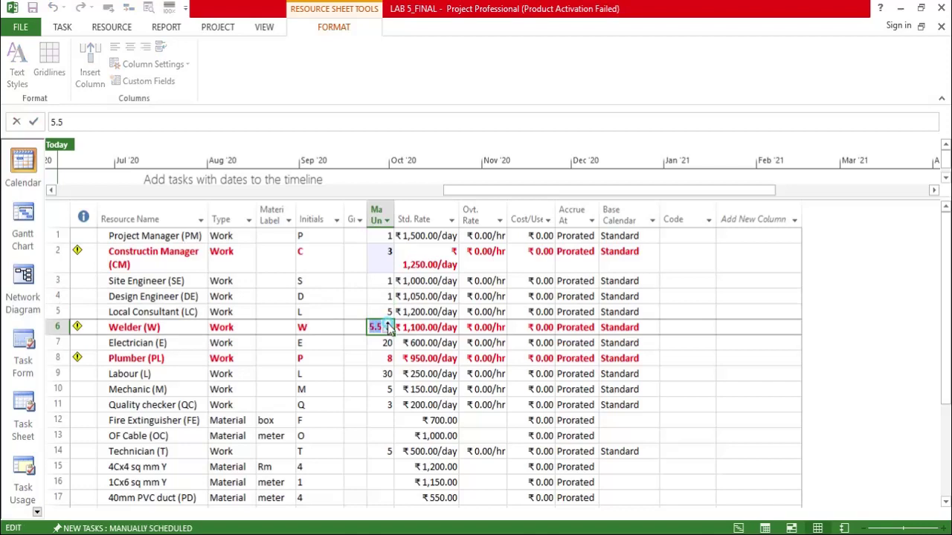
pyautogui.click(385, 358)
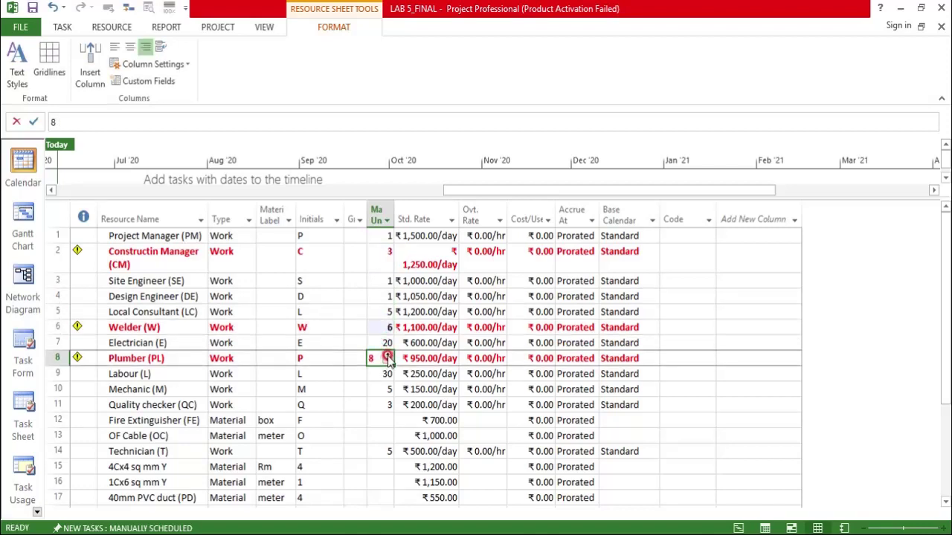
pyautogui.click(387, 356)
pyautogui.click(387, 355)
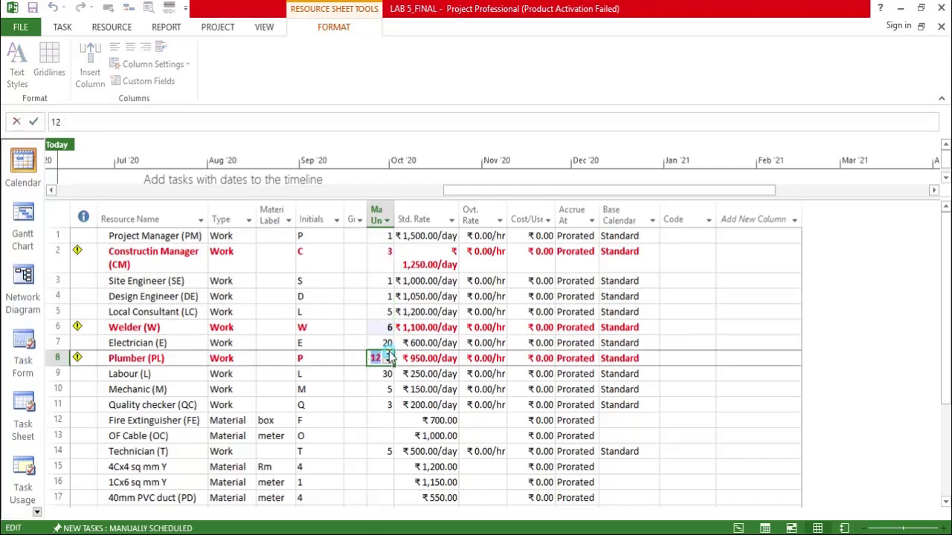
pyautogui.click(383, 393)
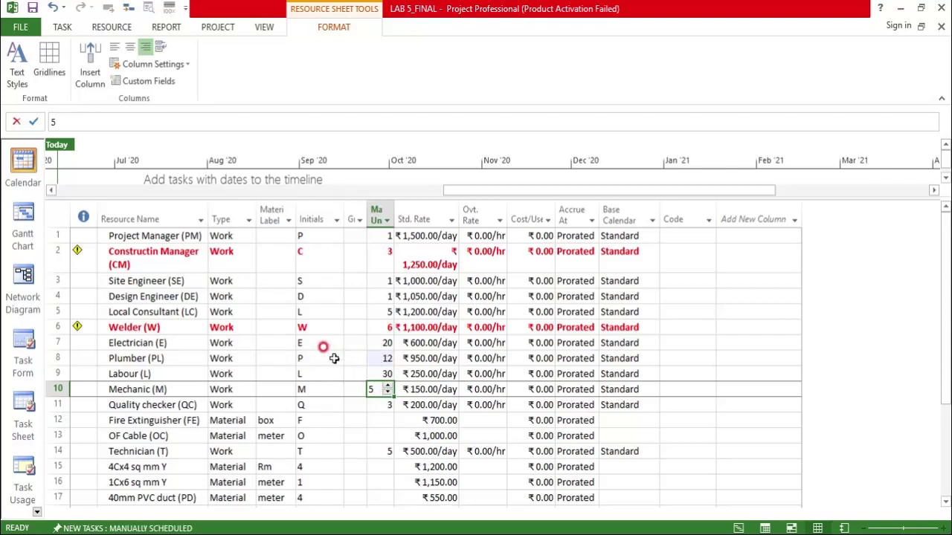
# Return to the Gantt Chart and check which Installation tasks still carry an overallocation indicator.
pyautogui.click(739, 528)
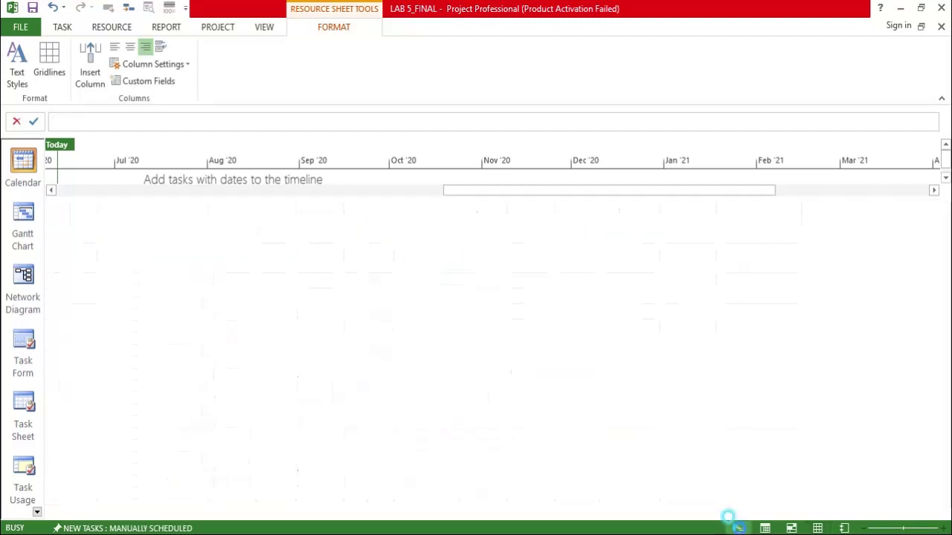
pyautogui.scroll(-3, 290, 370)
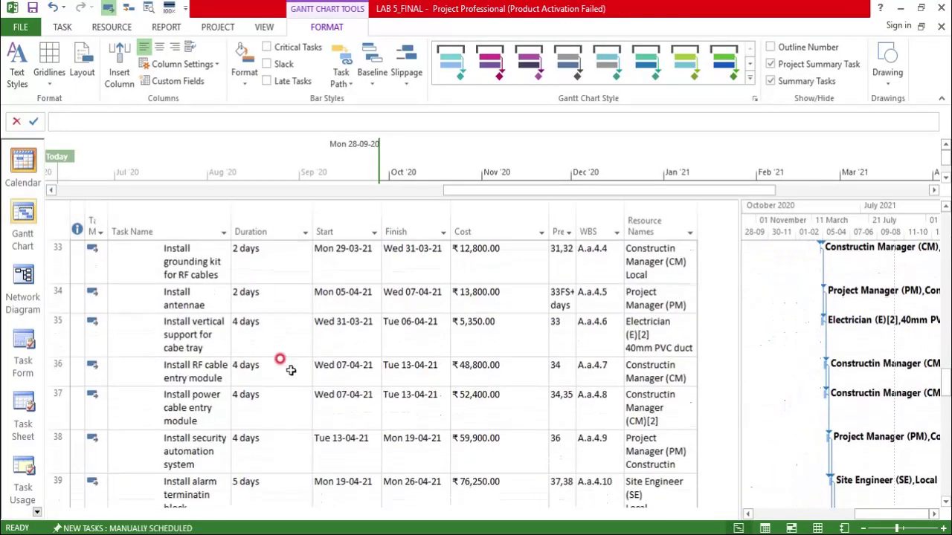
pyautogui.scroll(2, 290, 371)
pyautogui.scroll(1, 290, 371)
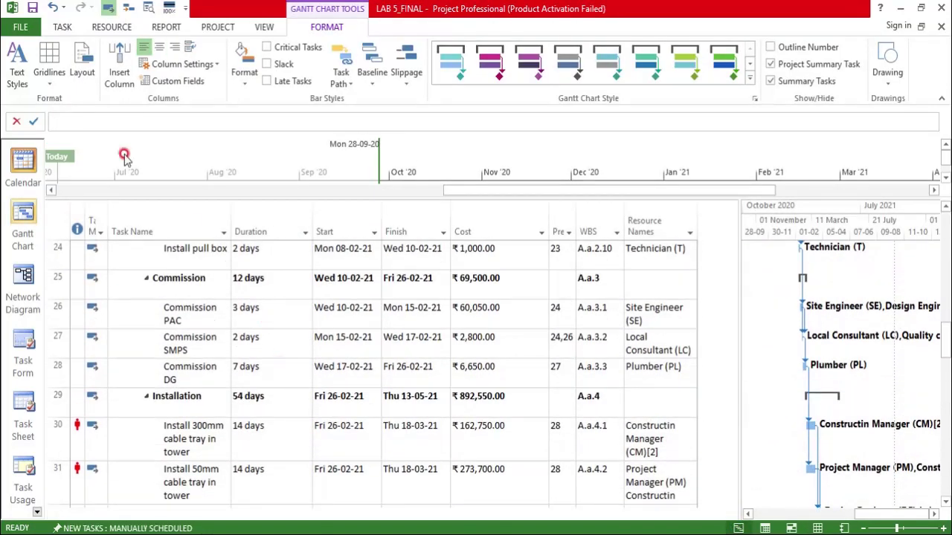
# Level the Construction Manager (CM) resource by itself in the LAB 5_FINAL project.
pyautogui.click(109, 29)
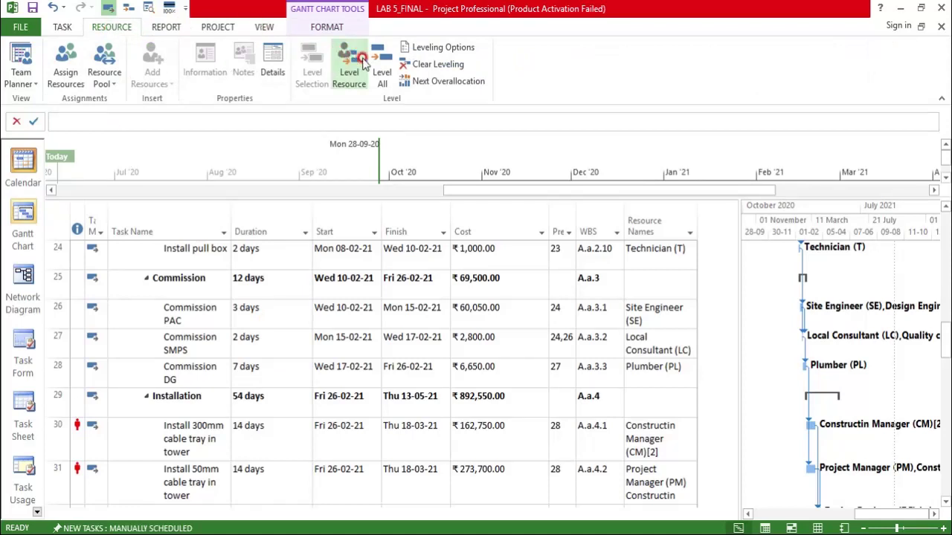
pyautogui.click(343, 77)
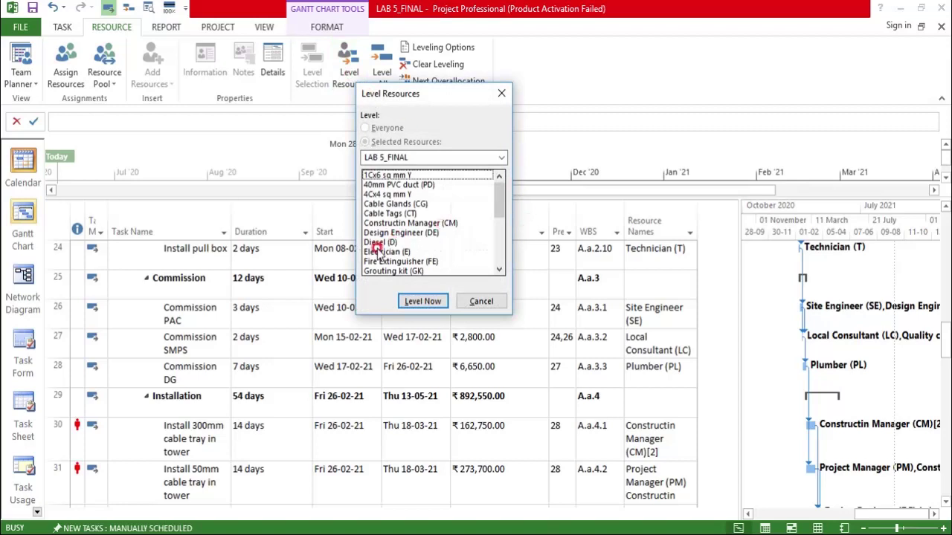
pyautogui.scroll(-1, 431, 260)
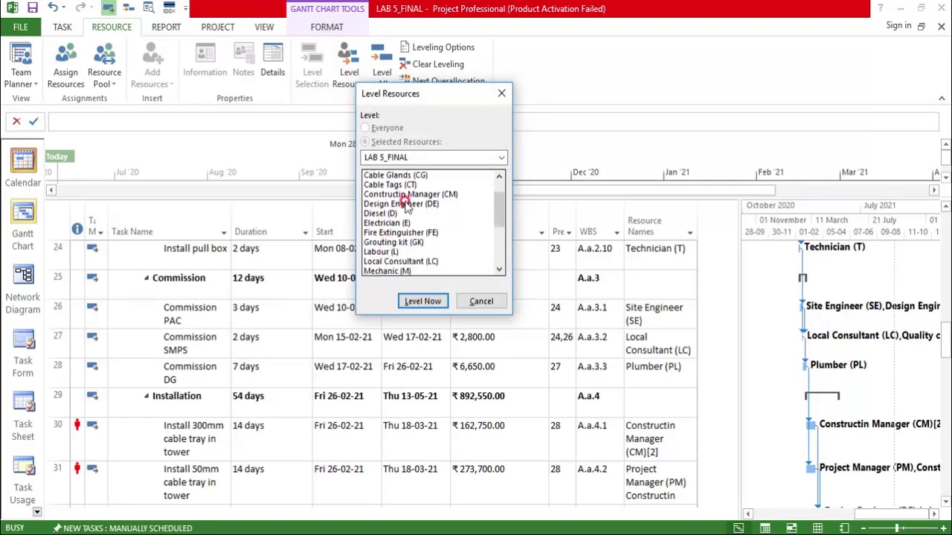
pyautogui.click(410, 195)
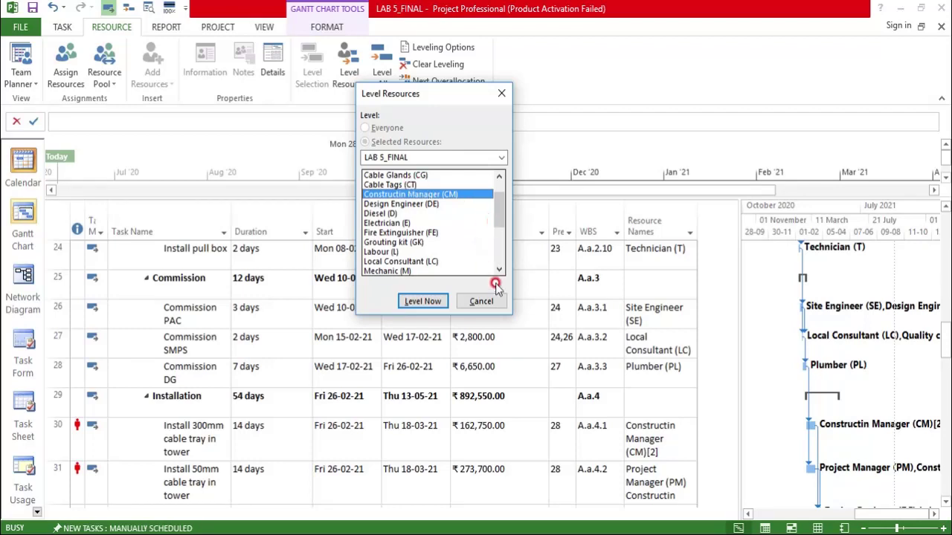
pyautogui.click(420, 311)
pyautogui.click(424, 299)
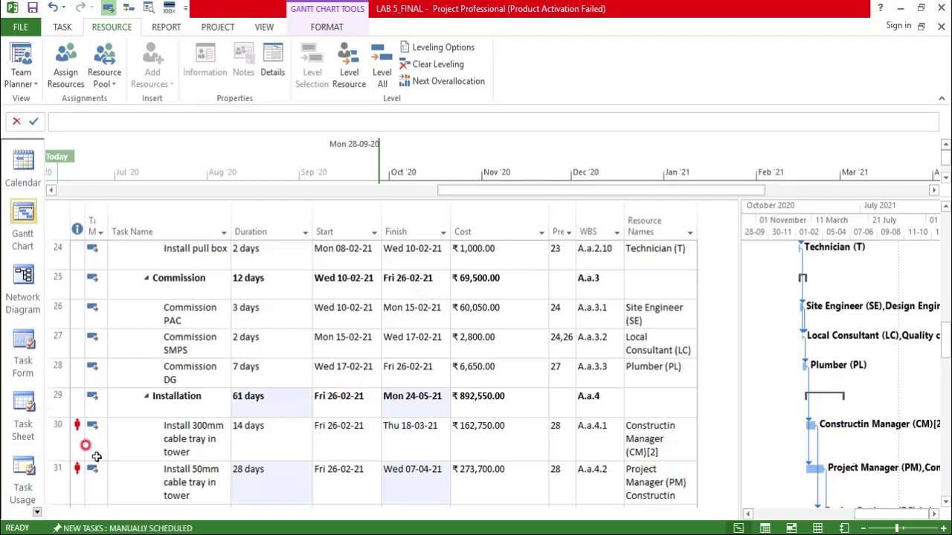
# Level all resources across the entire project to resolve the overallocations on the Installation tasks.
pyautogui.click(382, 67)
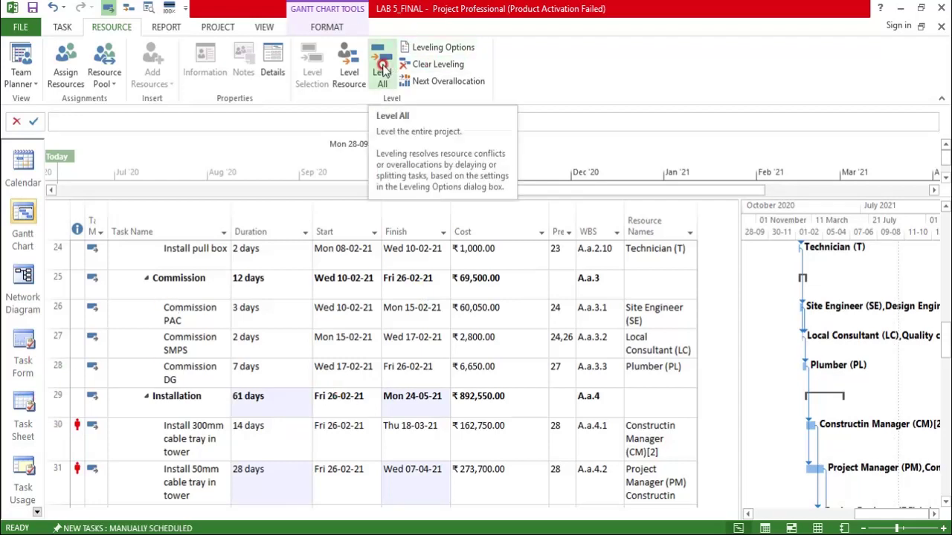
pyautogui.click(382, 66)
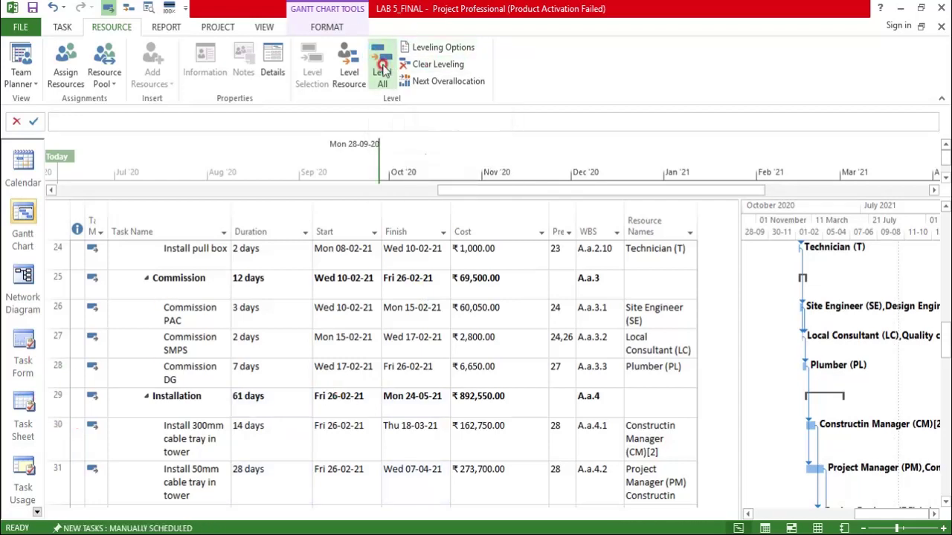
pyautogui.click(382, 67)
pyautogui.scroll(-2, 158, 435)
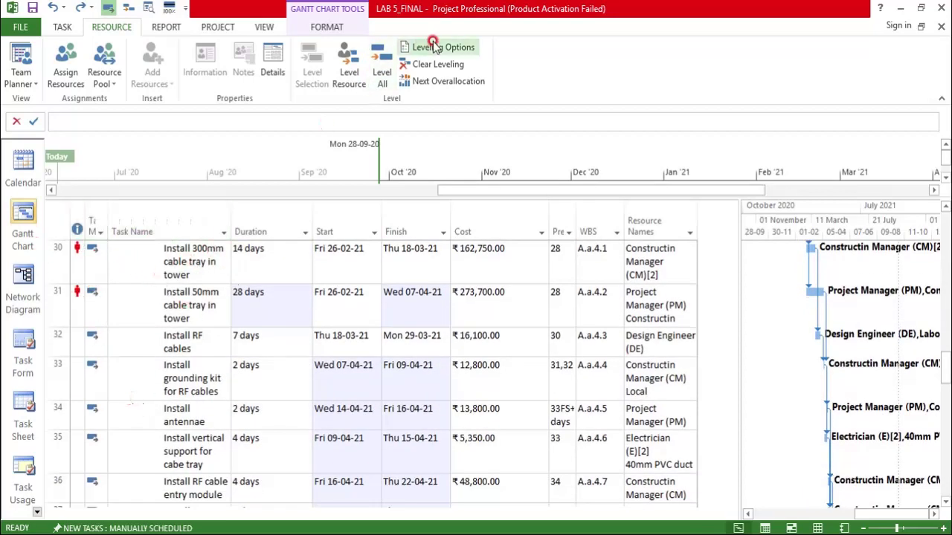
pyautogui.click(383, 66)
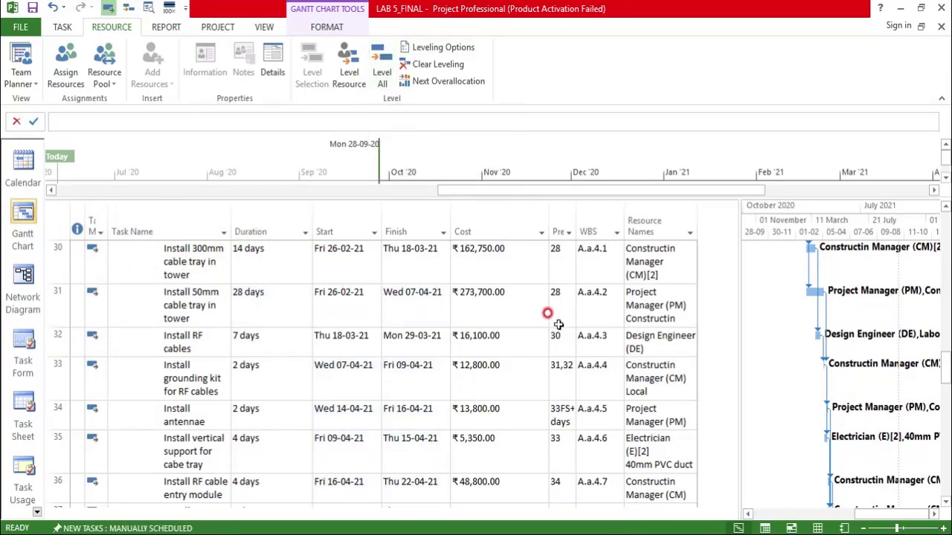
# Review the leveled Gantt Chart tasks from Installation up to the project summary for remaining overallocation indicators.
pyautogui.scroll(3, 309, 387)
pyautogui.scroll(1, 311, 387)
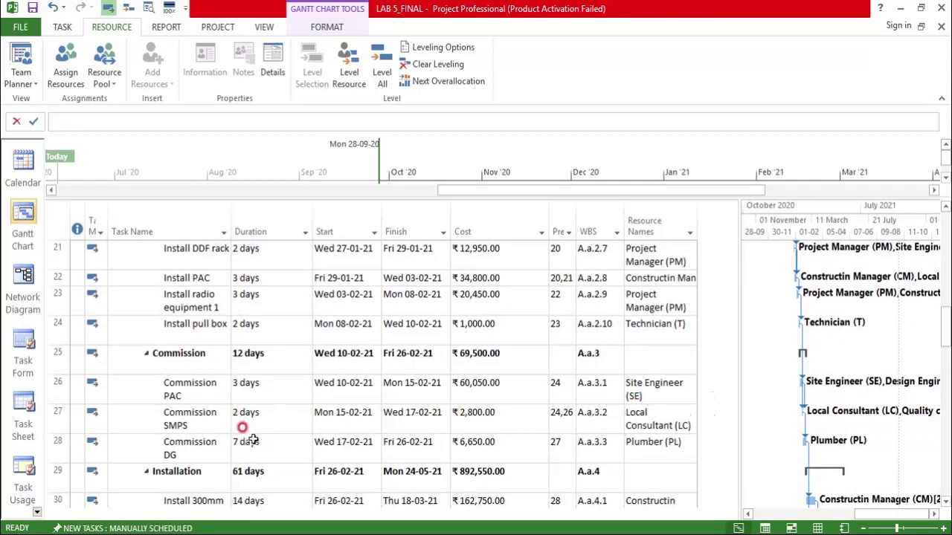
pyautogui.scroll(-3, 240, 425)
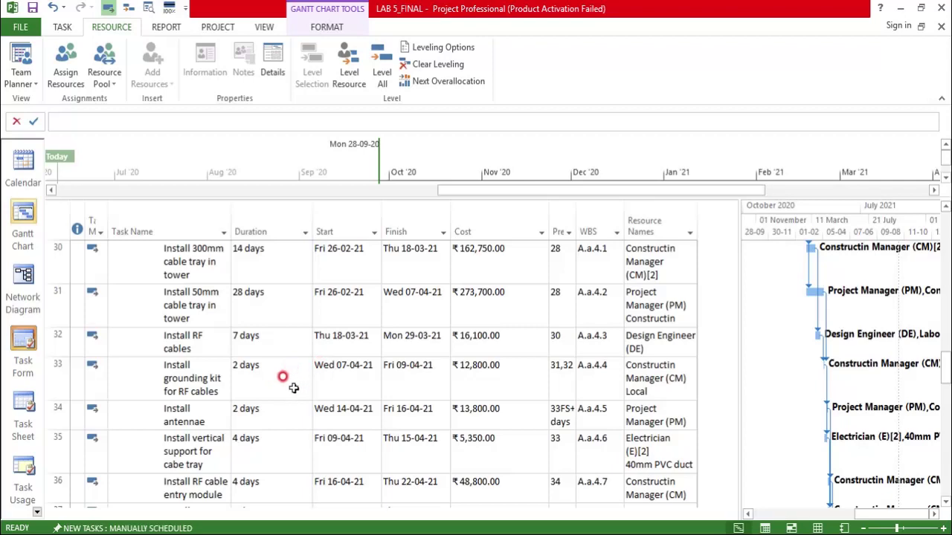
pyautogui.scroll(5, 293, 385)
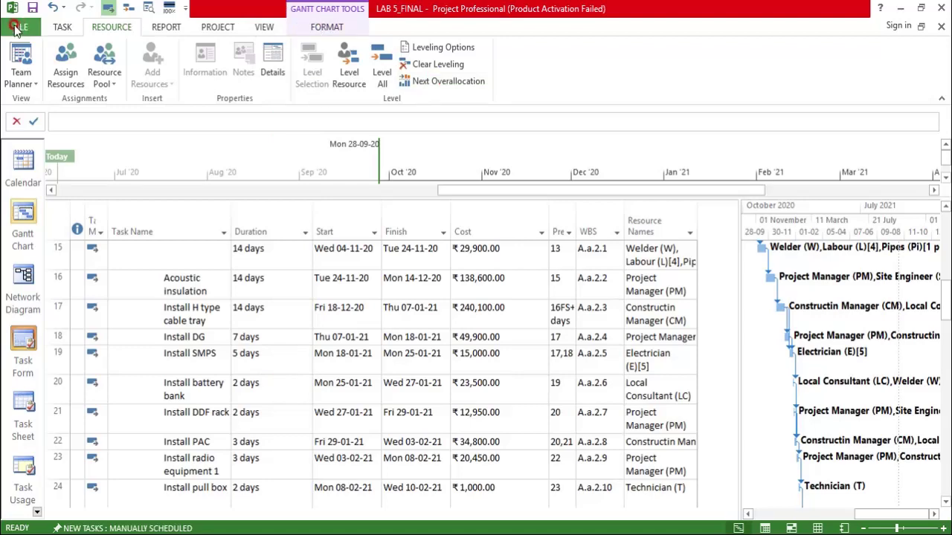
pyautogui.click(74, 30)
pyautogui.click(104, 27)
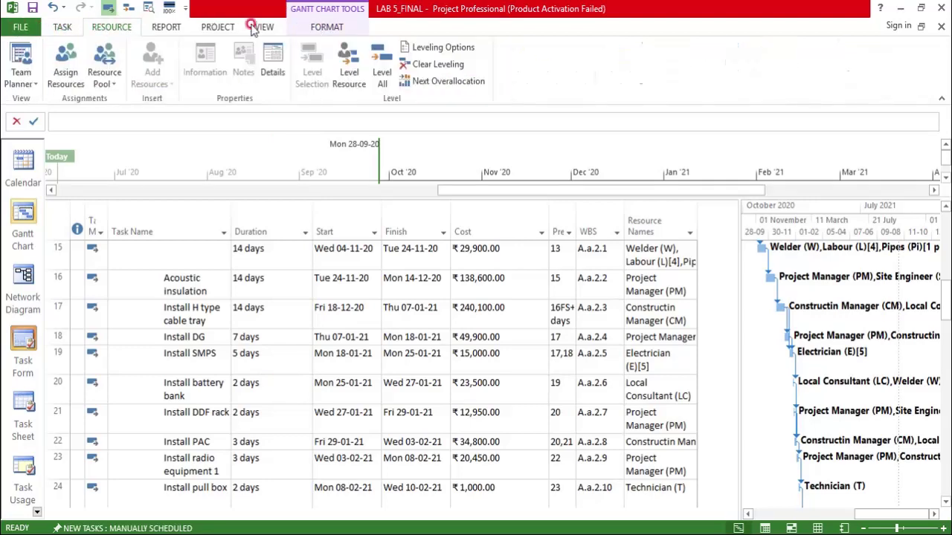
pyautogui.click(321, 307)
pyautogui.scroll(5, 321, 312)
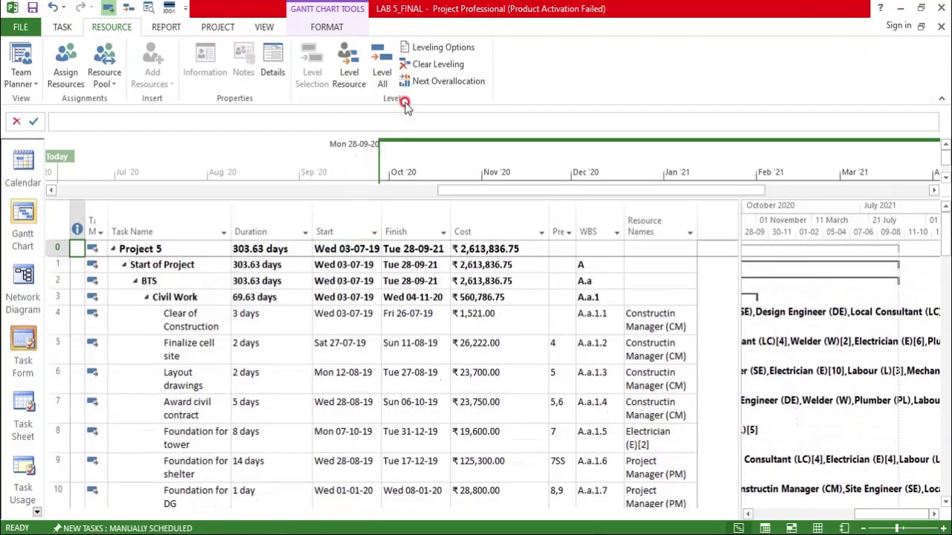
pyautogui.click(383, 75)
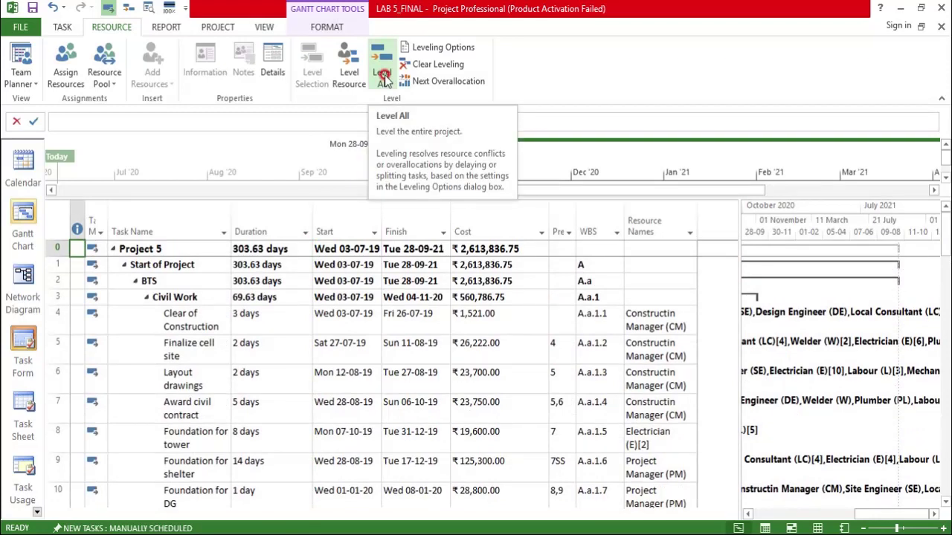
pyautogui.click(95, 429)
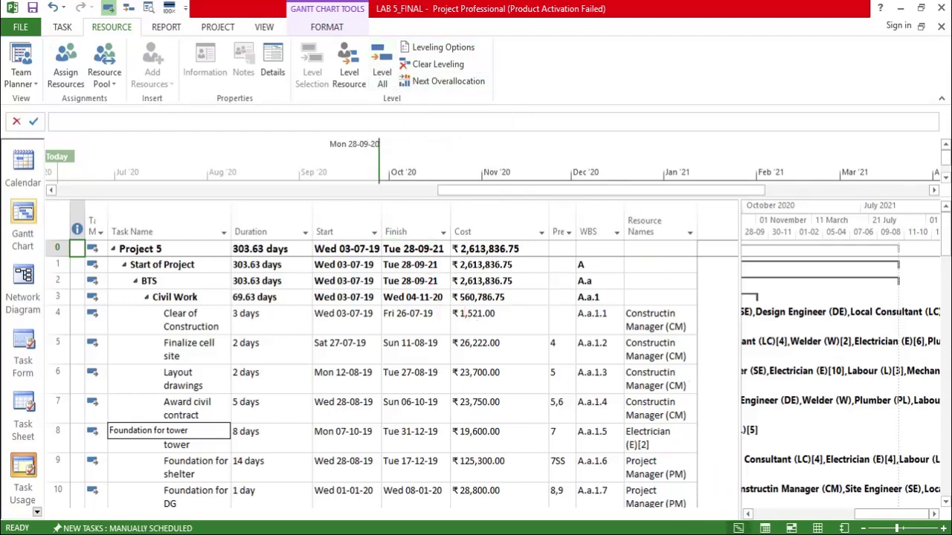
pyautogui.scroll(-12, 361, 276)
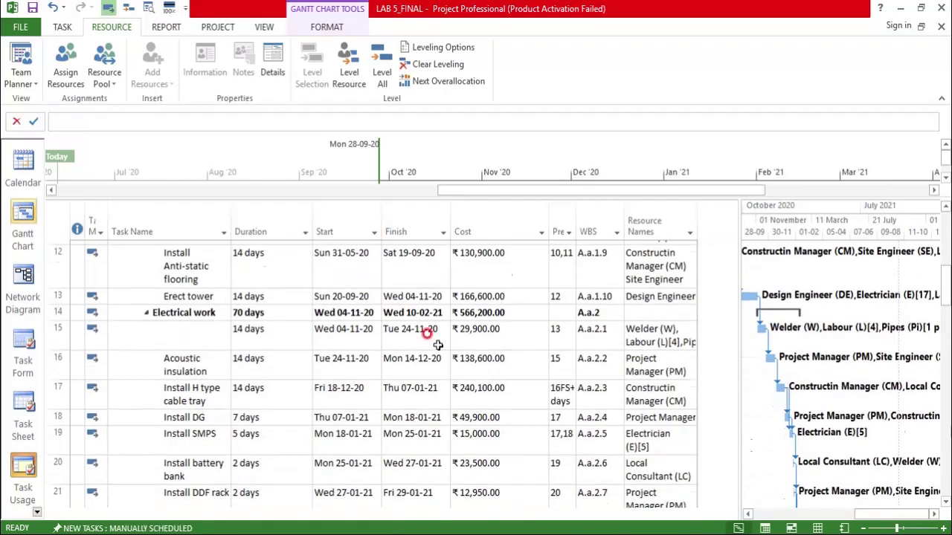
pyautogui.scroll(12, 452, 382)
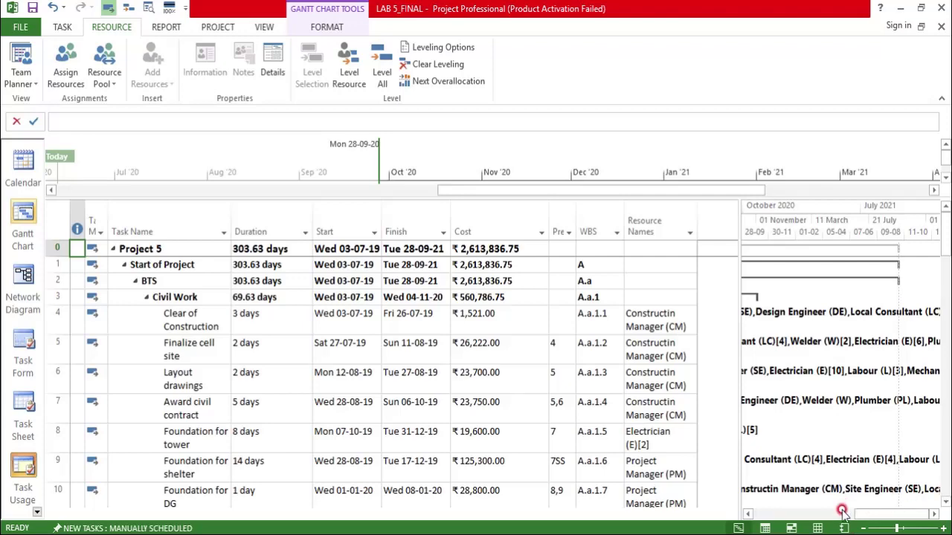
# Check the resources' maximum units on the Resource Sheet, and review the Gantt Chart tasks down to Back bone.
pyautogui.click(817, 528)
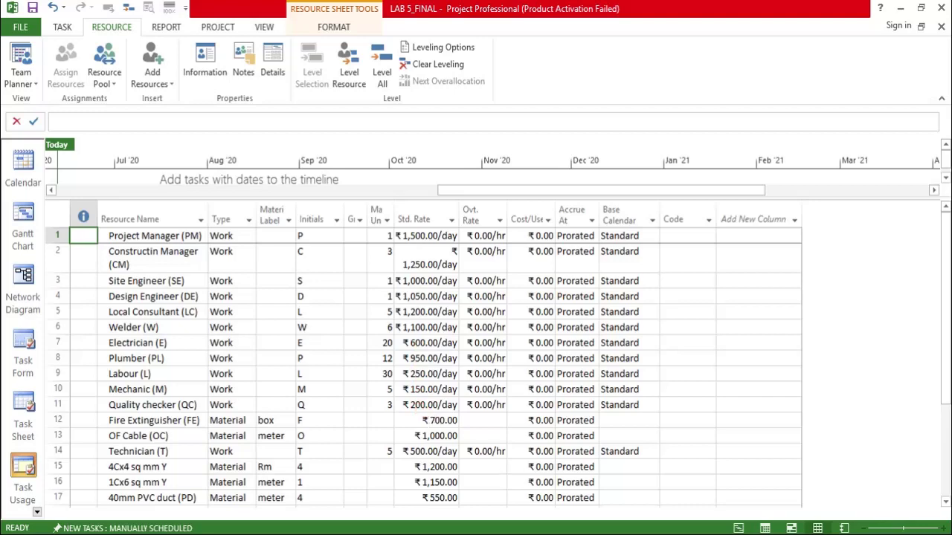
pyautogui.click(742, 528)
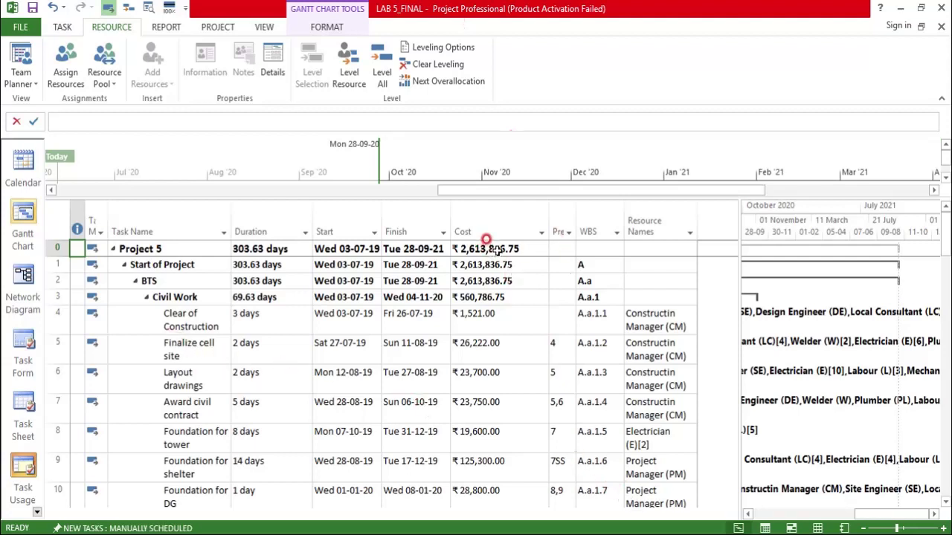
pyautogui.scroll(-14, 510, 374)
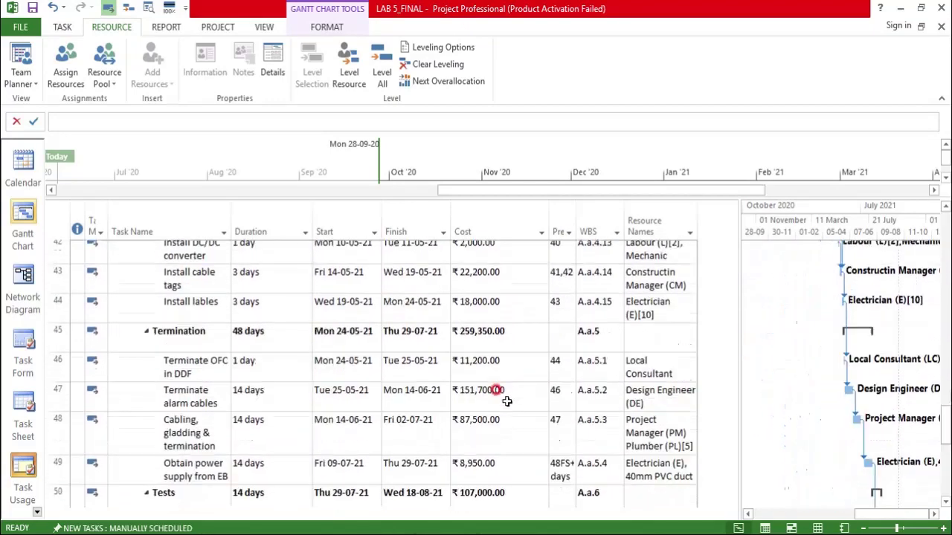
pyautogui.scroll(-5, 506, 401)
pyautogui.scroll(4, 507, 401)
pyautogui.scroll(-2, 506, 402)
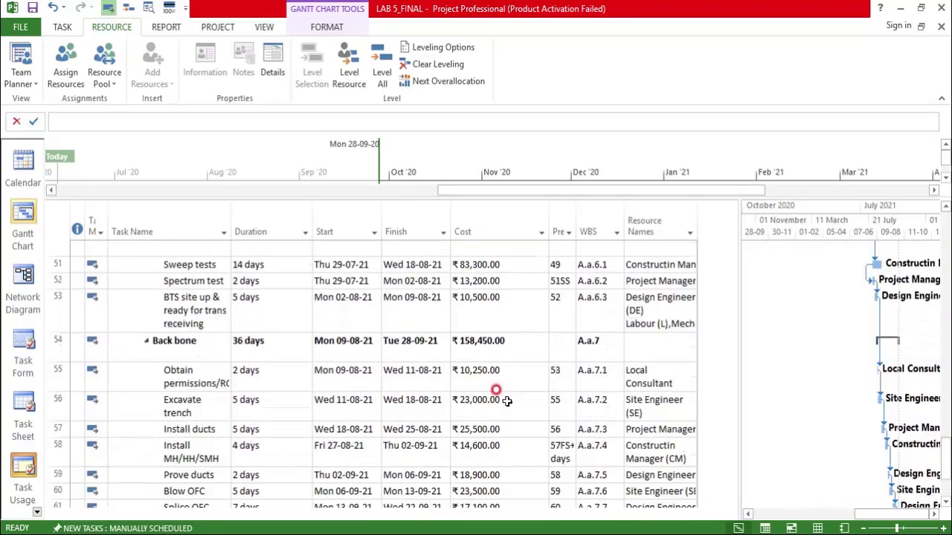
pyautogui.scroll(17, 506, 402)
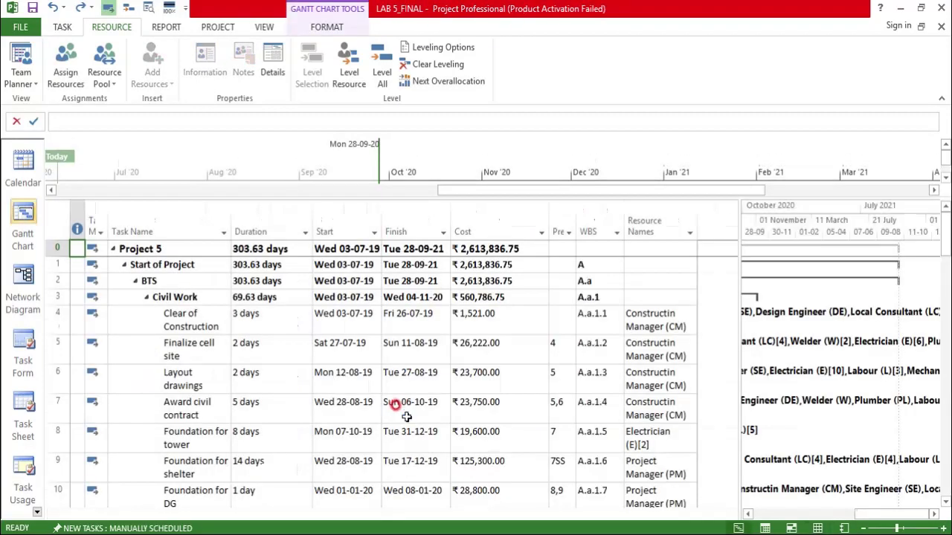
# Undo the last leveling to compare the Installation tasks' overallocation indicators, and level the entire project again.
pyautogui.scroll(10, 407, 416)
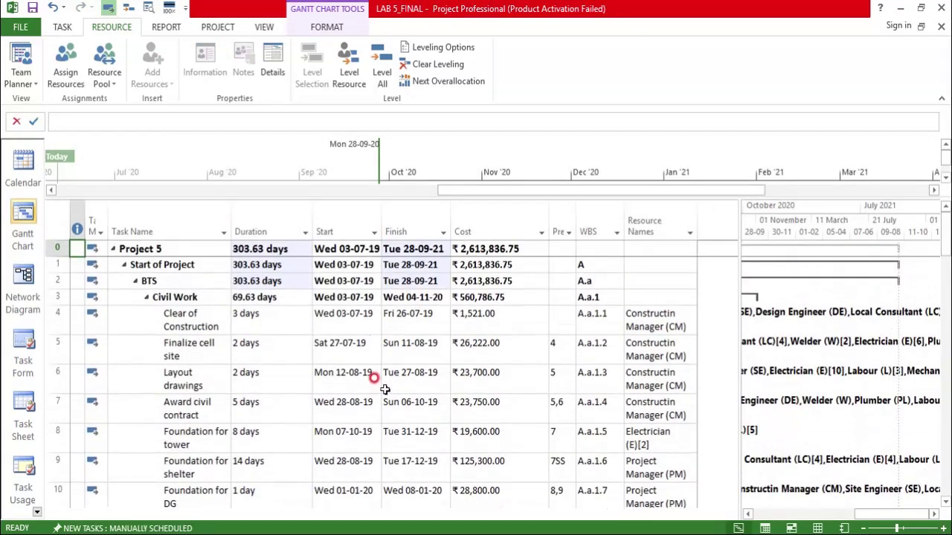
pyautogui.scroll(-4, 359, 435)
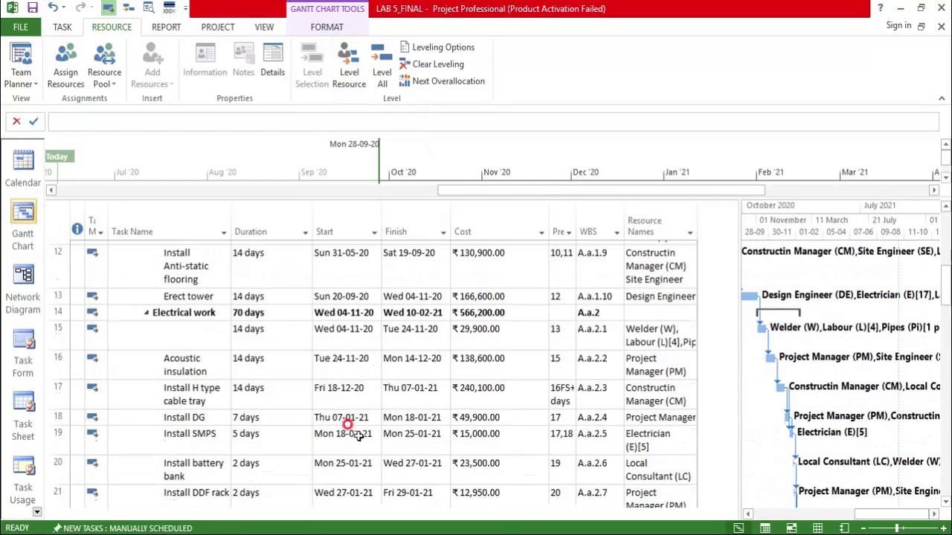
pyautogui.scroll(-7, 359, 436)
pyautogui.scroll(4, 321, 215)
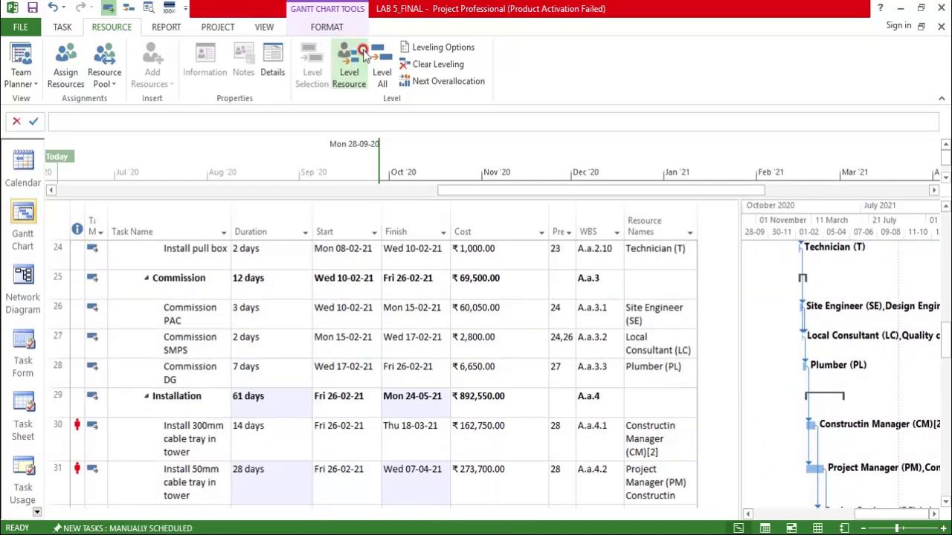
pyautogui.scroll(7, 298, 317)
pyautogui.click(253, 205)
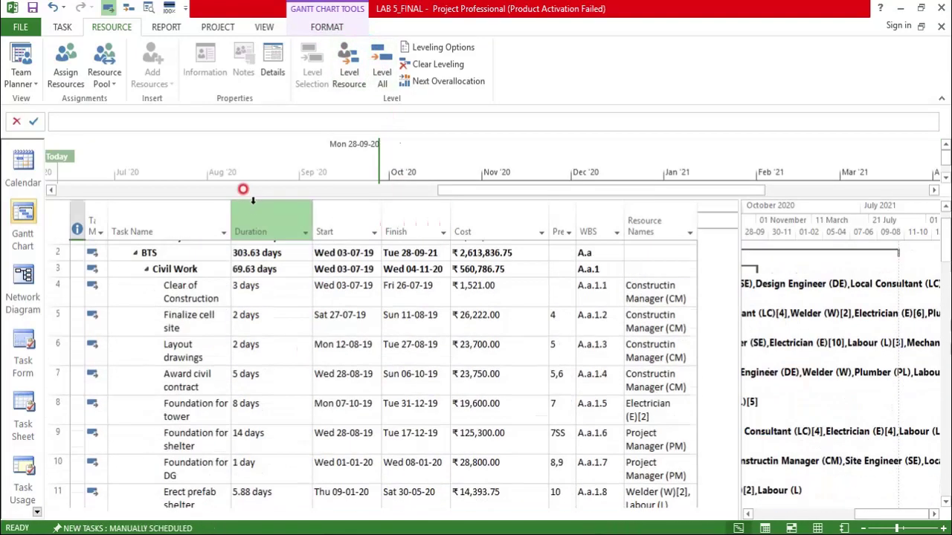
pyautogui.scroll(1, 253, 201)
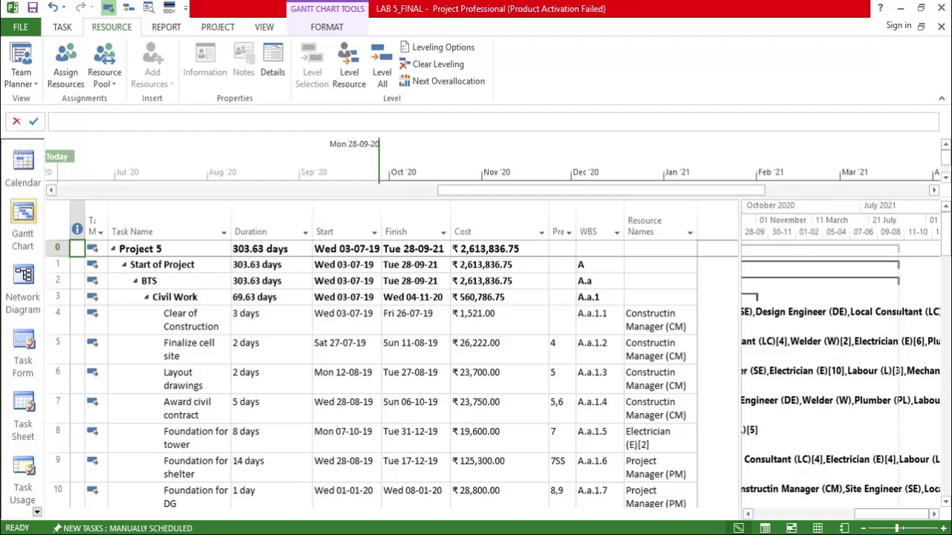
pyautogui.click(801, 534)
pyautogui.click(800, 523)
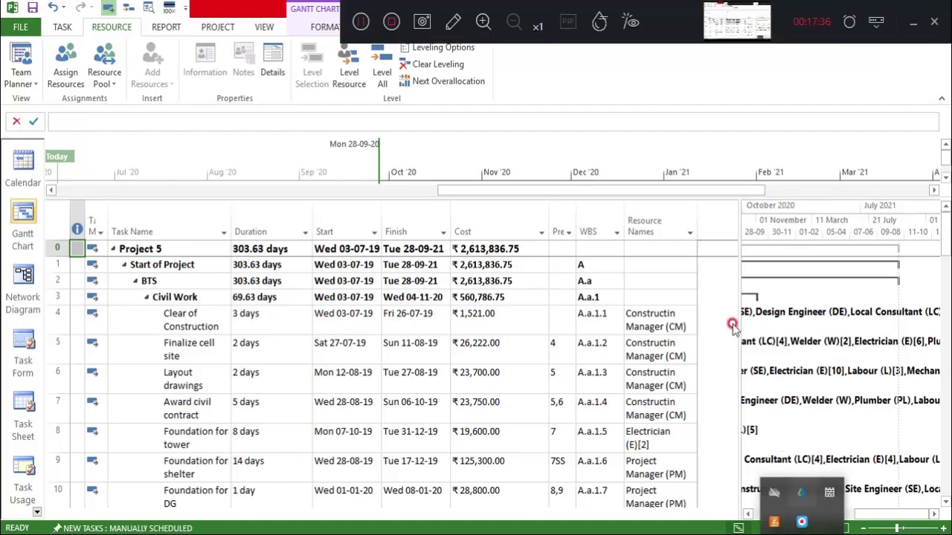